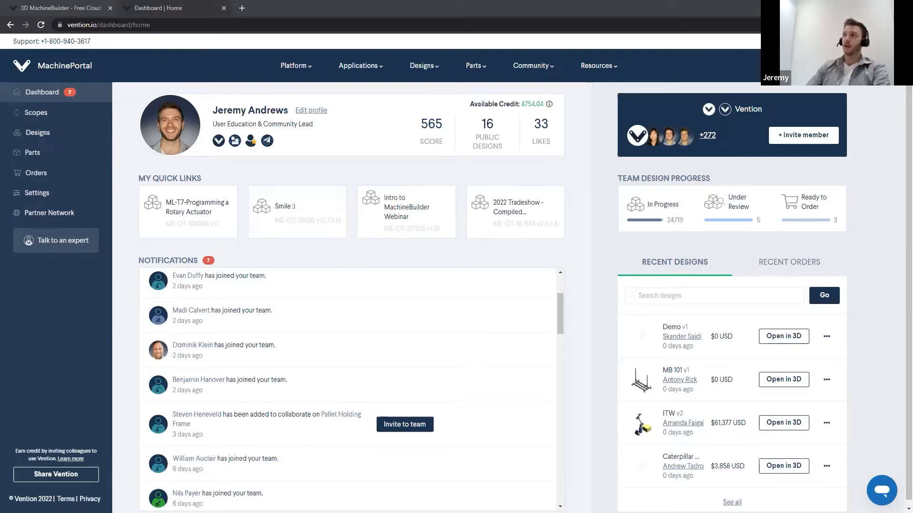
Step: Review the Design Properties form for a new design, including the collaborator role options, and close it without creating a design
{"action": "mouse_move", "coordinate": [442, 71]}
{"action": "left_click", "coordinate": [318, 163]}
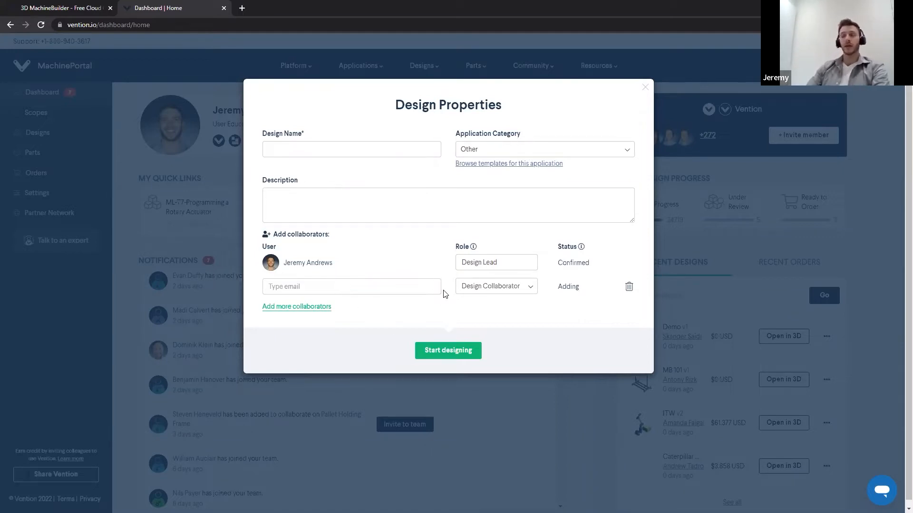
{"action": "left_click", "coordinate": [525, 288]}
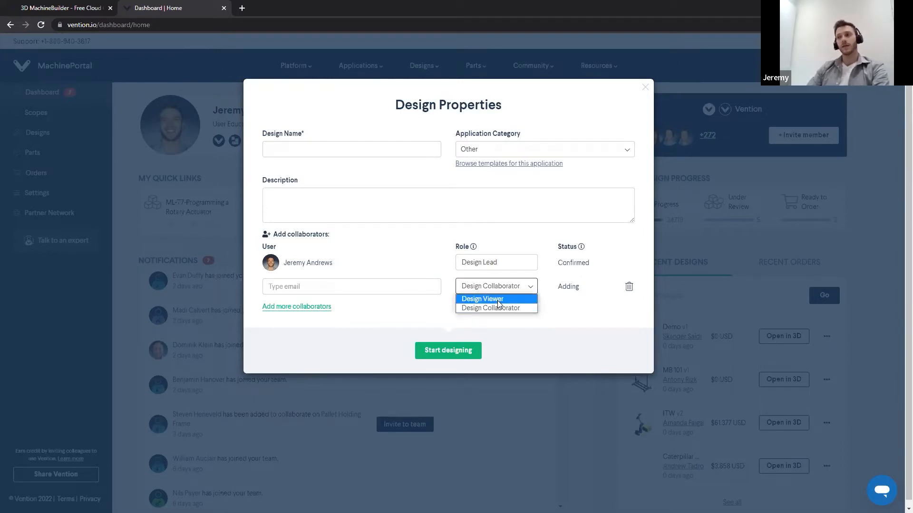
{"action": "left_click", "coordinate": [559, 321]}
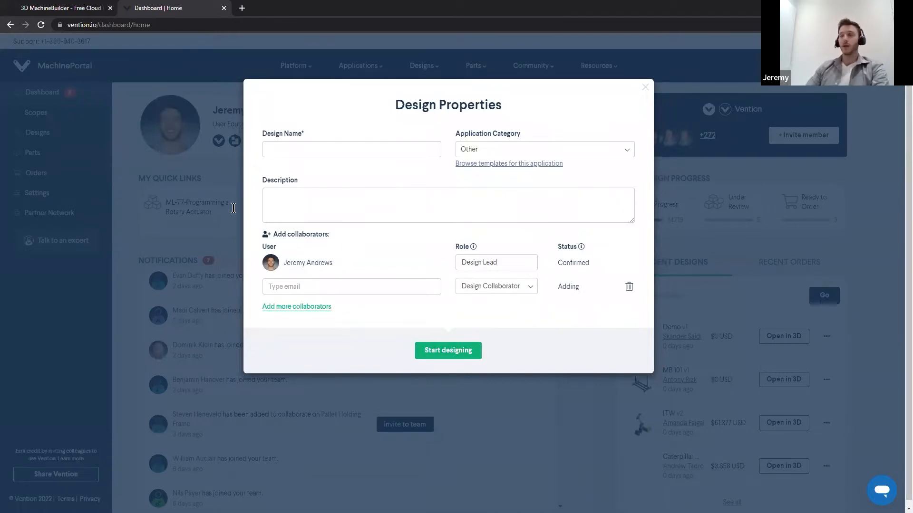
{"action": "left_click", "coordinate": [645, 91]}
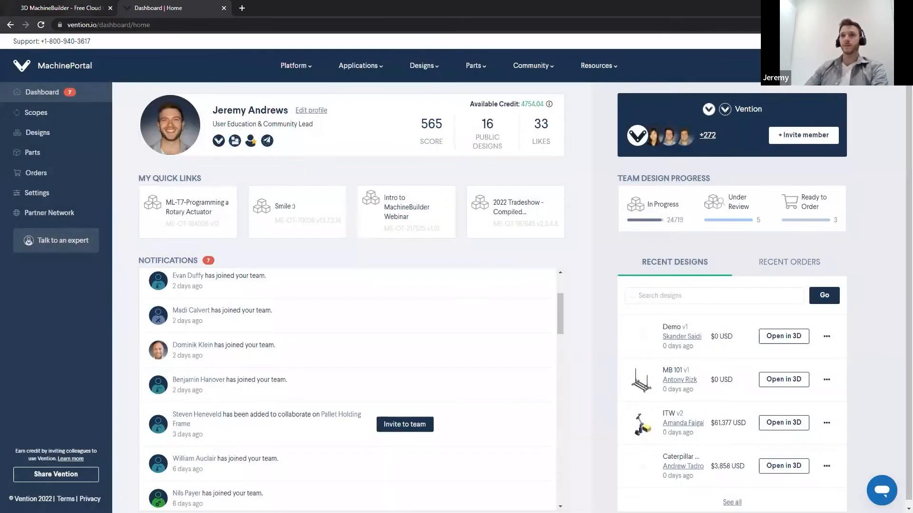
Step: Switch to the open Intro to MachineBuilder Webinar design and examine the safety enclosure, door and conveyor frames inside it
{"action": "left_click", "coordinate": [62, 8]}
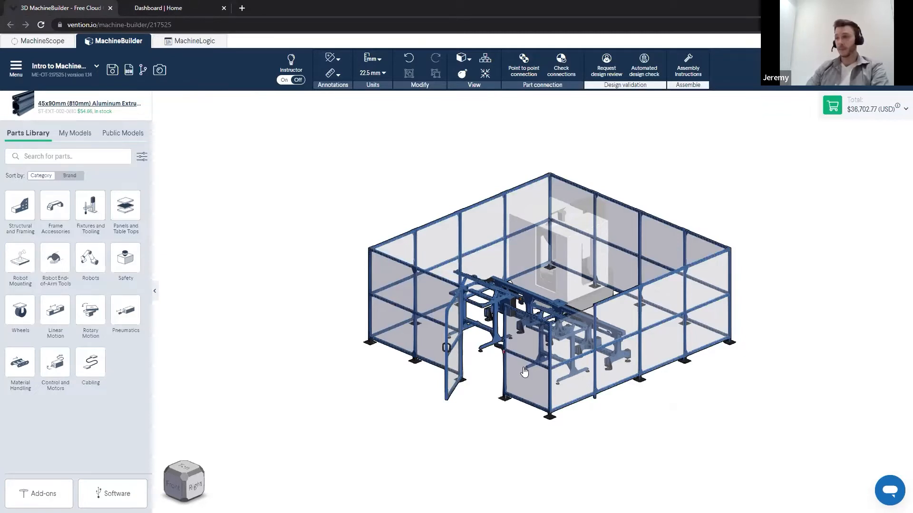
{"action": "scroll", "coordinate": [583, 364], "scroll_direction": "up", "scroll_amount": 1}
{"action": "right_click_drag", "start_coordinate": [582, 365], "coordinate": [559, 383]}
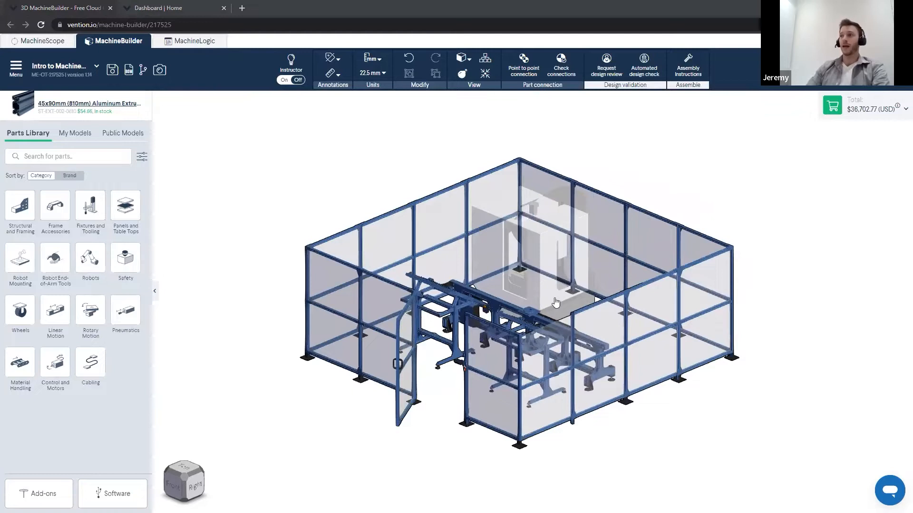
{"action": "scroll", "coordinate": [523, 269], "scroll_direction": "up", "scroll_amount": 2}
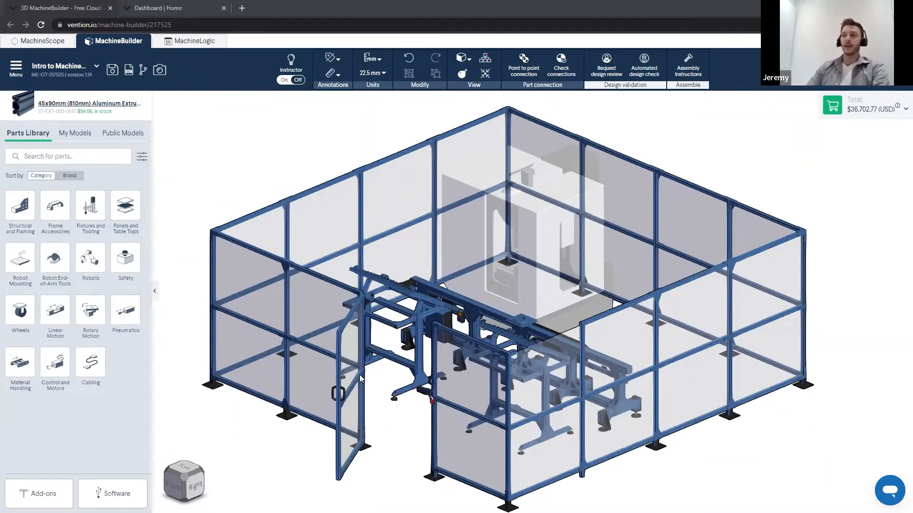
{"action": "scroll", "coordinate": [536, 351], "scroll_direction": "up", "scroll_amount": 2}
{"action": "scroll", "coordinate": [532, 354], "scroll_direction": "up", "scroll_amount": 6}
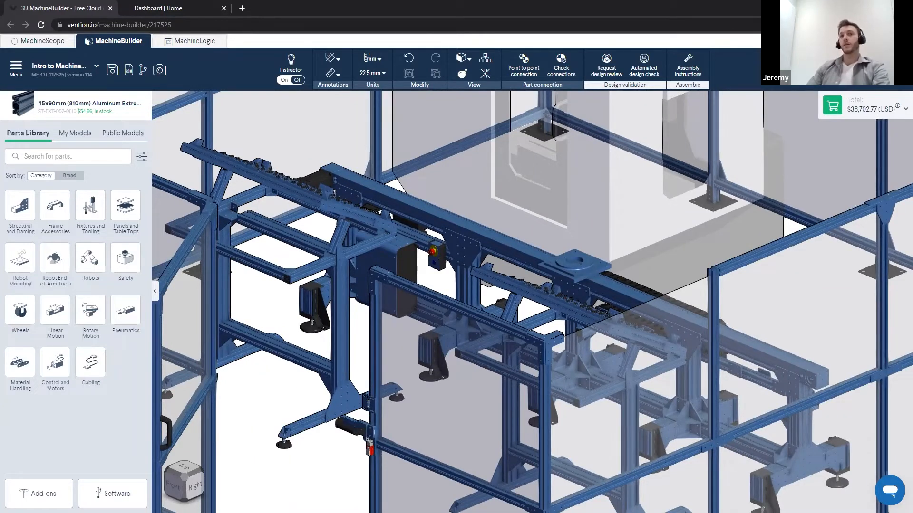
{"action": "scroll", "coordinate": [431, 362], "scroll_direction": "down", "scroll_amount": 6}
{"action": "right_click_drag", "start_coordinate": [431, 362], "coordinate": [452, 357]}
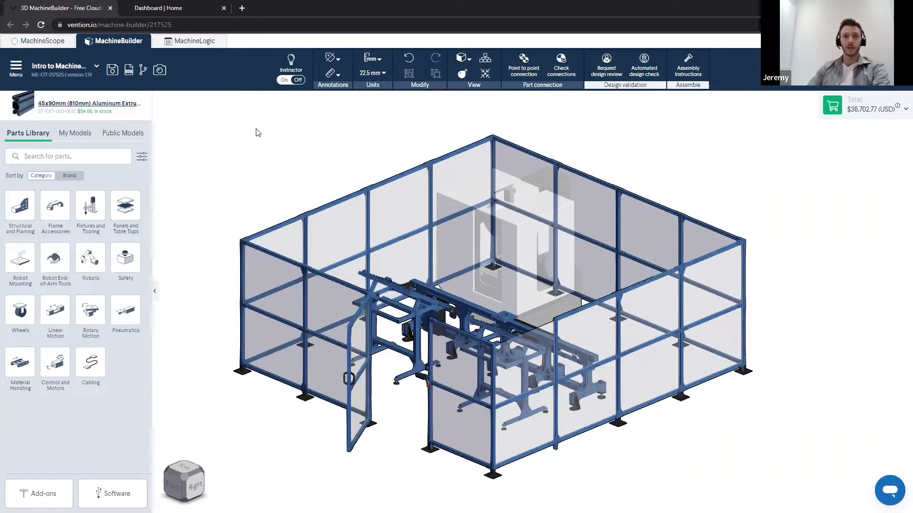
Step: Review the list of file actions available for the current design and close it
{"action": "left_click", "coordinate": [97, 69]}
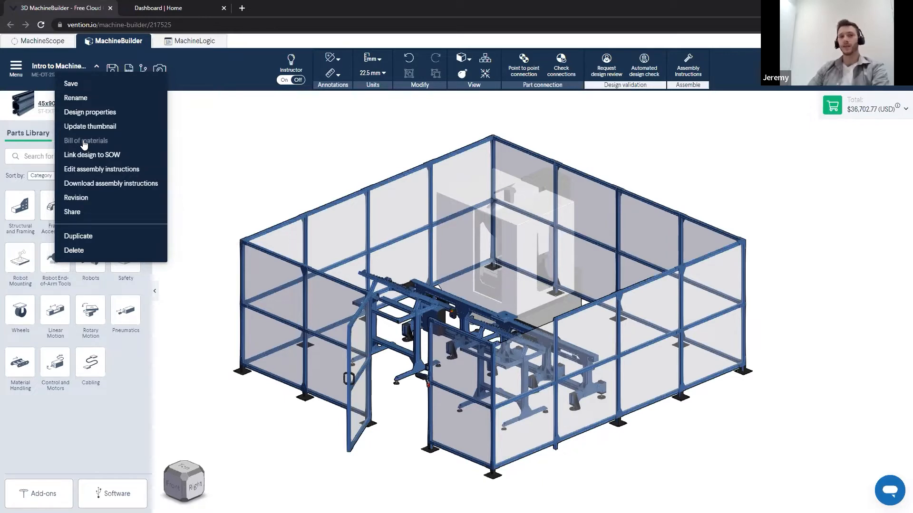
{"action": "left_click", "coordinate": [222, 182]}
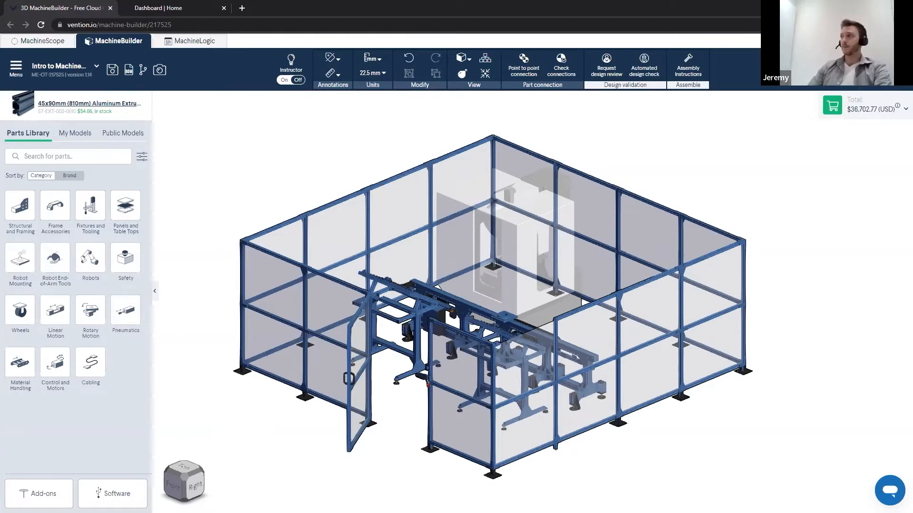
Step: Review the design's sharing and community publishing options as well as its comments, leaving everything without submitting
{"action": "left_click", "coordinate": [782, 68]}
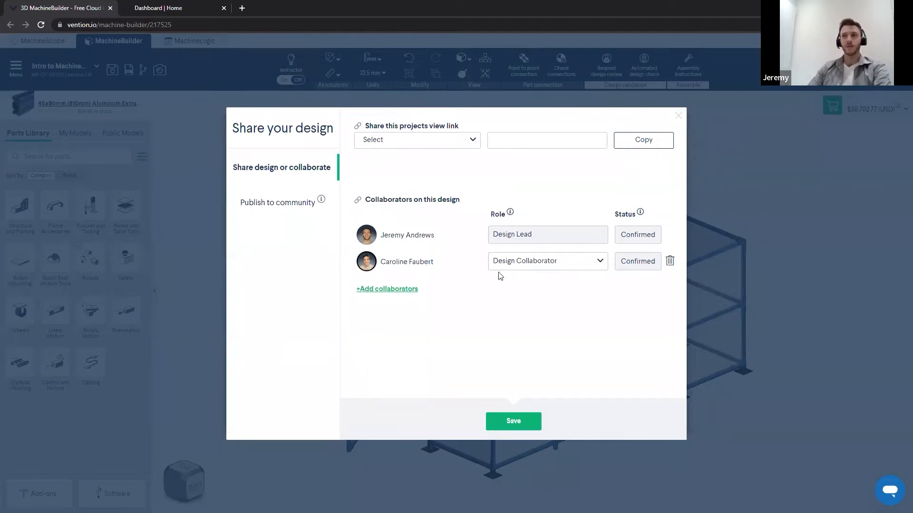
{"action": "left_click", "coordinate": [267, 206]}
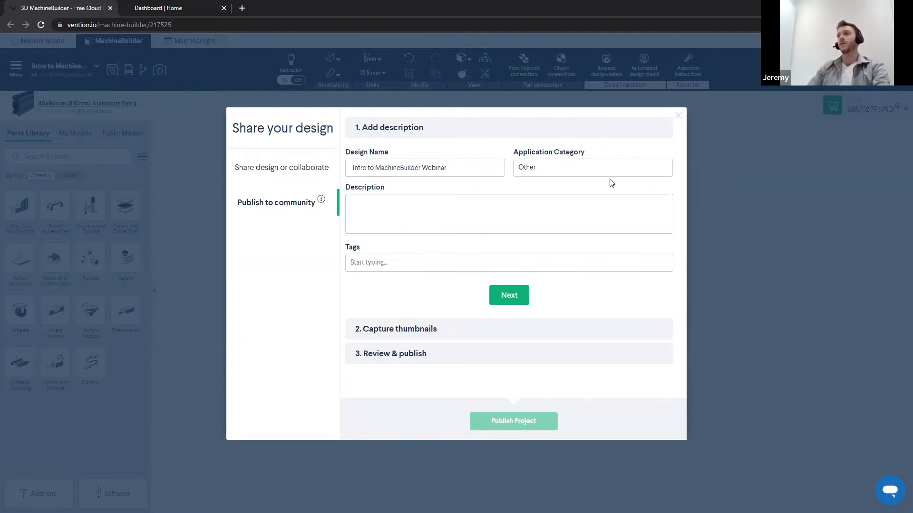
{"action": "left_click", "coordinate": [679, 117]}
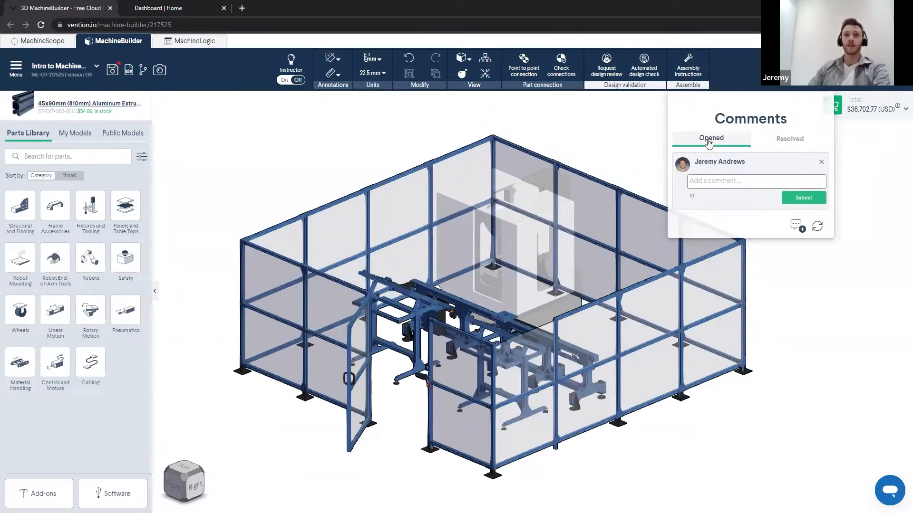
{"action": "left_click", "coordinate": [825, 102]}
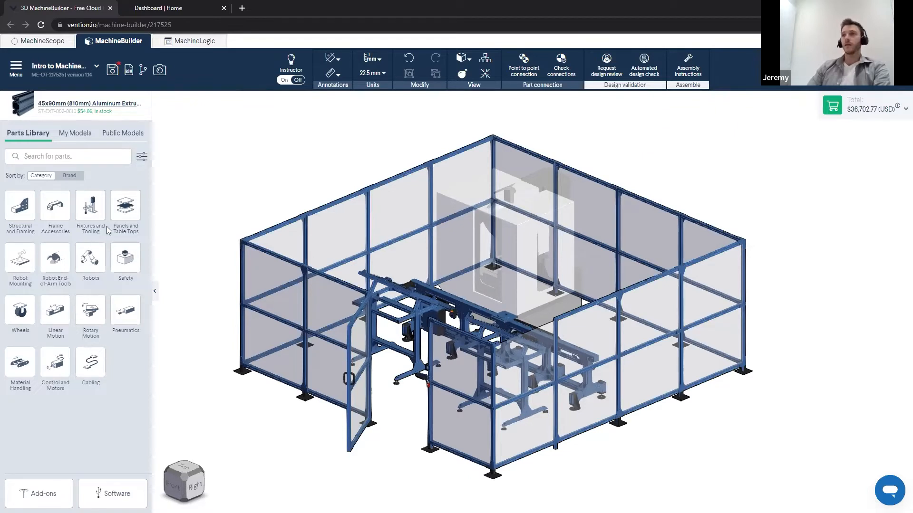
Step: Open the MachineBuilder settings, review the Smart Design options and move the settings window clear of the model
{"action": "left_click", "coordinate": [16, 70]}
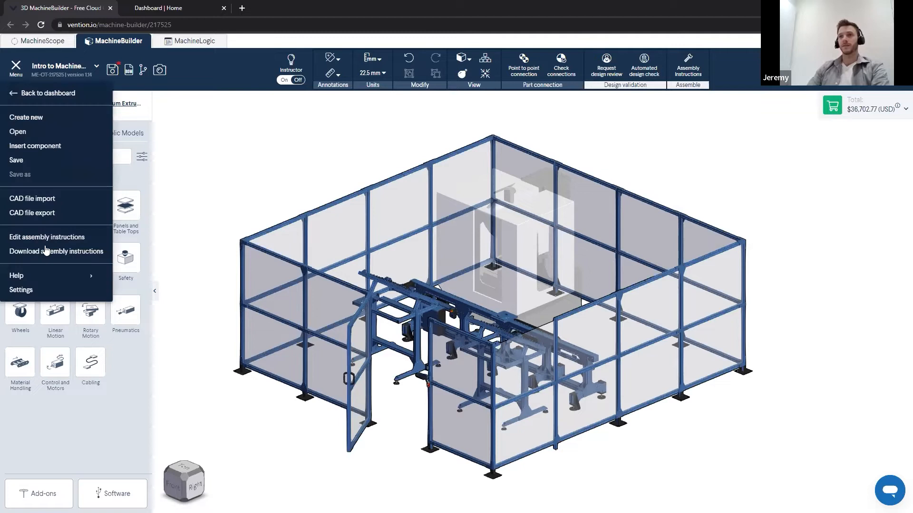
{"action": "left_click", "coordinate": [22, 291]}
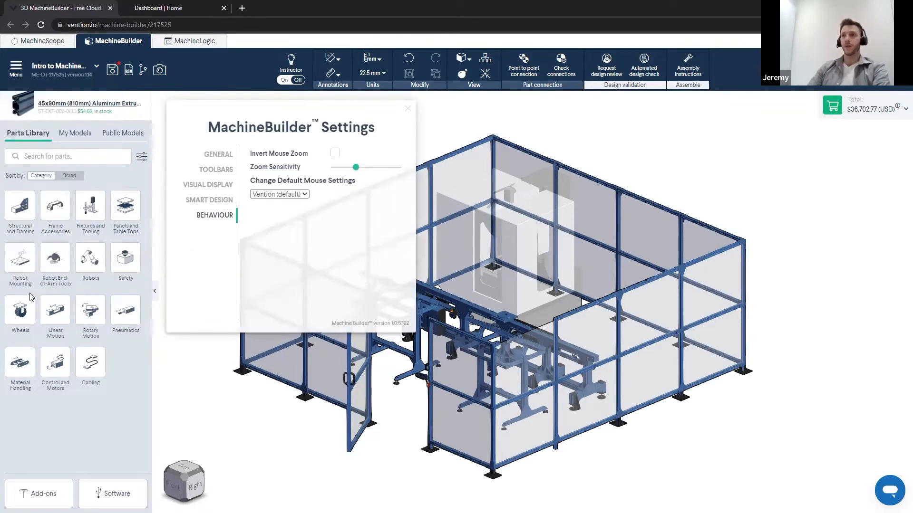
{"action": "left_click", "coordinate": [210, 202]}
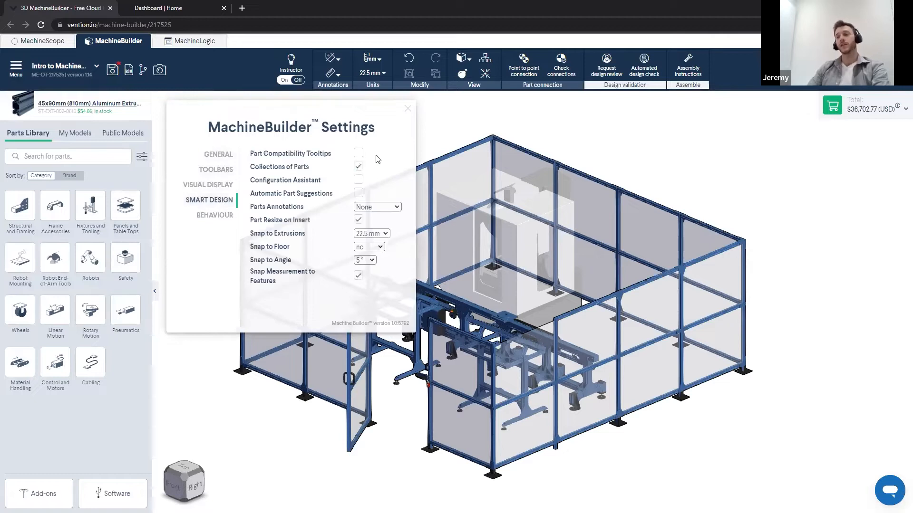
{"action": "left_click_drag", "start_coordinate": [368, 113], "coordinate": [353, 105]}
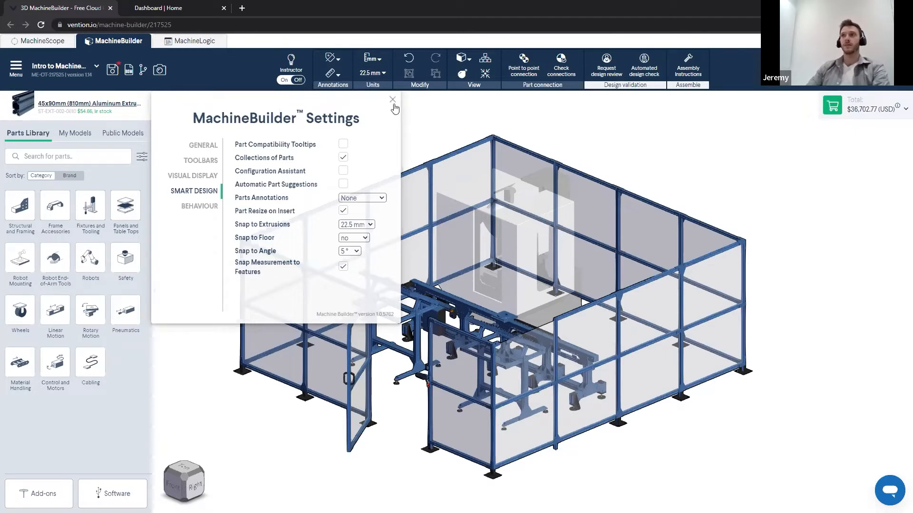
Step: Review the default mouse setting presets under the Behaviour settings and close the settings without changing the preset
{"action": "left_click", "coordinate": [198, 210]}
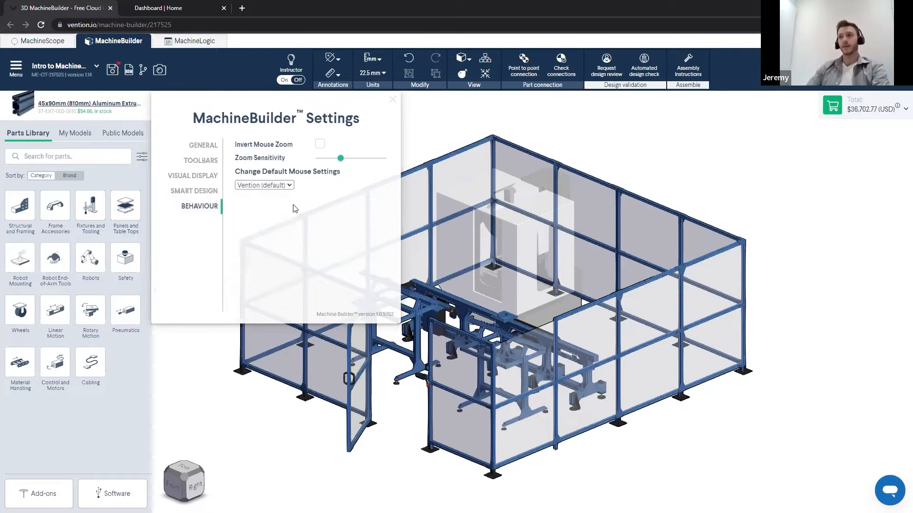
{"action": "left_click", "coordinate": [288, 187]}
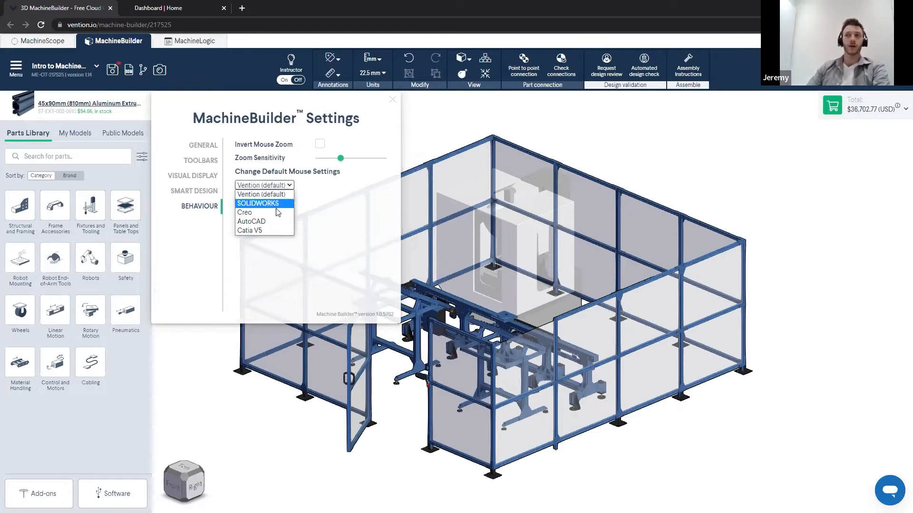
{"action": "left_click", "coordinate": [340, 258]}
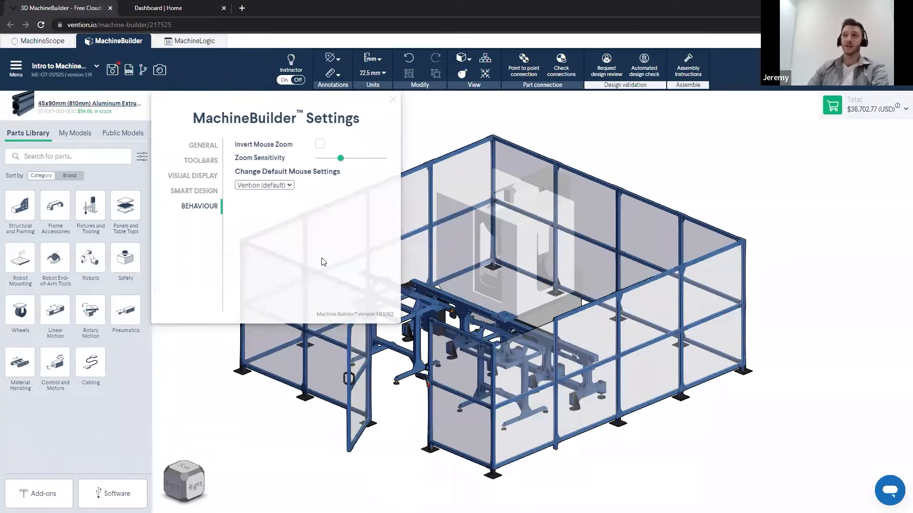
{"action": "left_click", "coordinate": [392, 101]}
Step: Look up the keyboard shortcuts reference in the help resources and close it
{"action": "left_click", "coordinate": [16, 68]}
{"action": "mouse_move", "coordinate": [90, 277]}
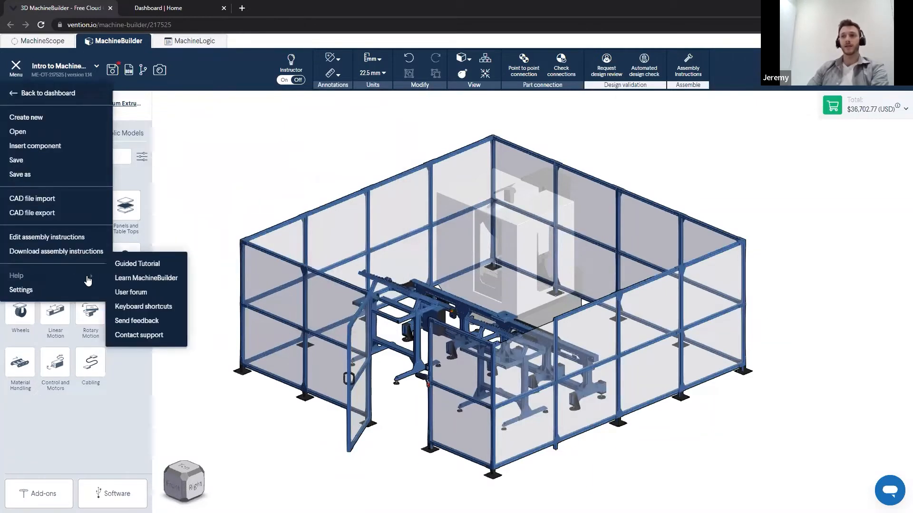
{"action": "left_click", "coordinate": [143, 306]}
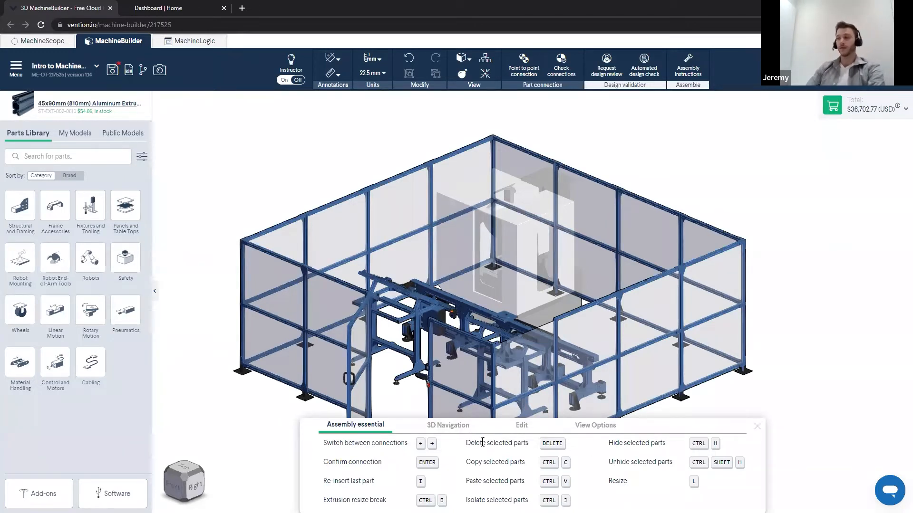
{"action": "left_click", "coordinate": [757, 427]}
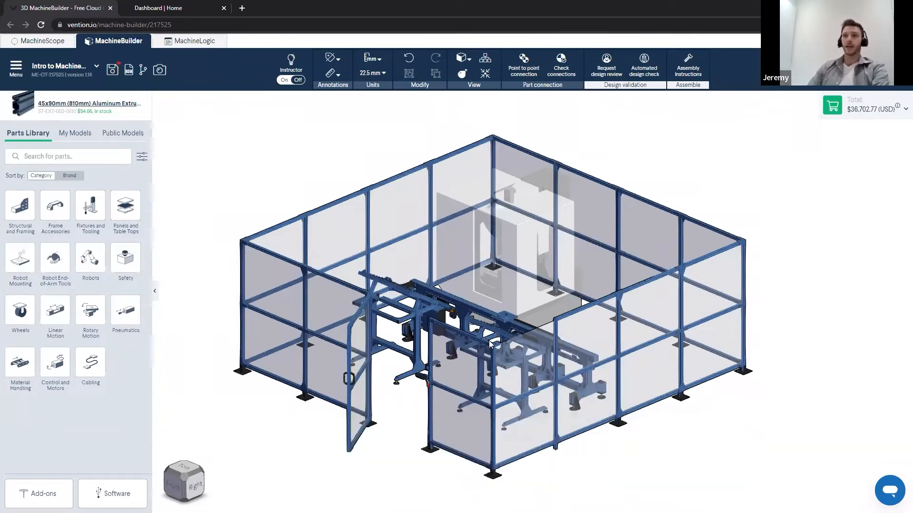
Step: Start a CAD export of the assembly as a STEP file and dismiss the export before downloading
{"action": "left_click", "coordinate": [23, 70]}
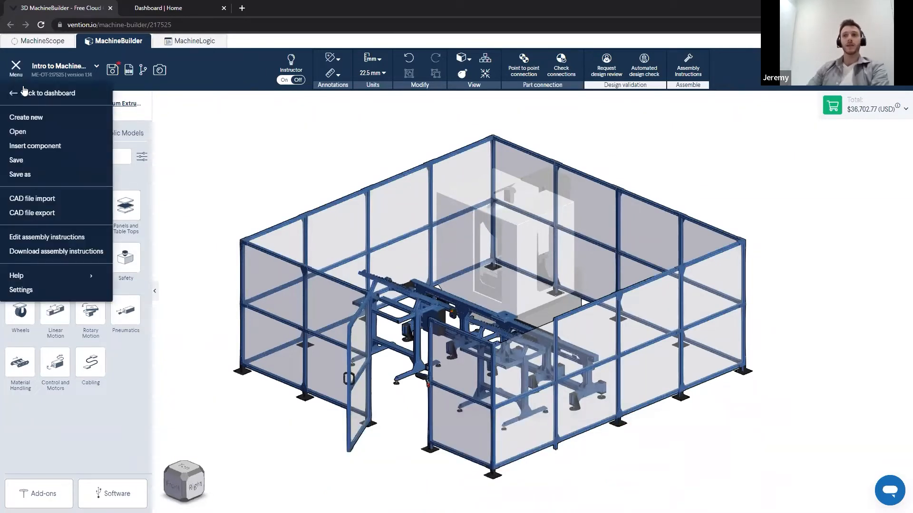
{"action": "left_click", "coordinate": [22, 215]}
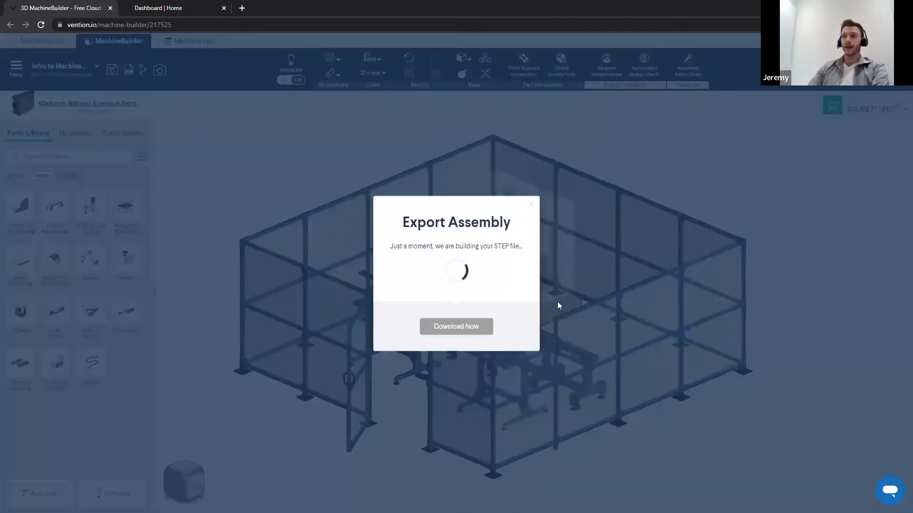
{"action": "left_click", "coordinate": [531, 205]}
{"action": "middle_click_drag", "start_coordinate": [485, 293], "coordinate": [497, 295]}
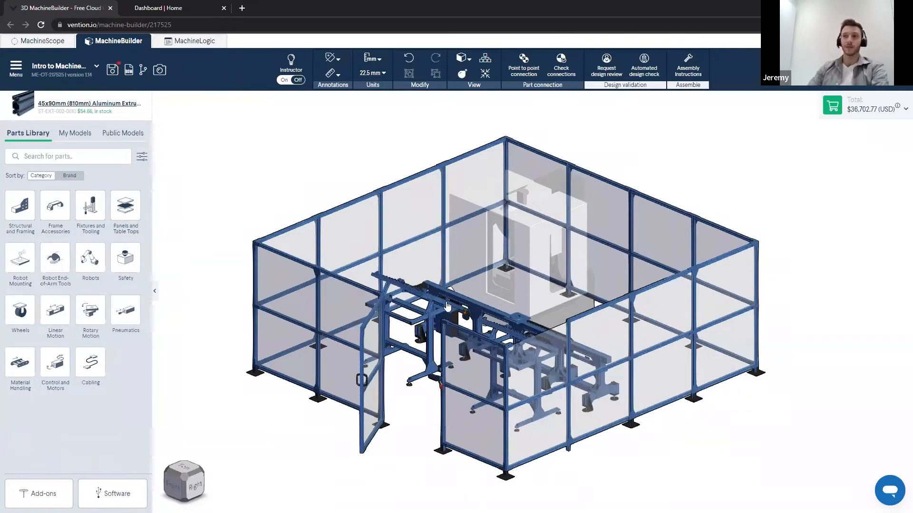
Step: Open the CAD Part Importer, check the supported file formats and close it without importing a file
{"action": "left_click", "coordinate": [15, 66]}
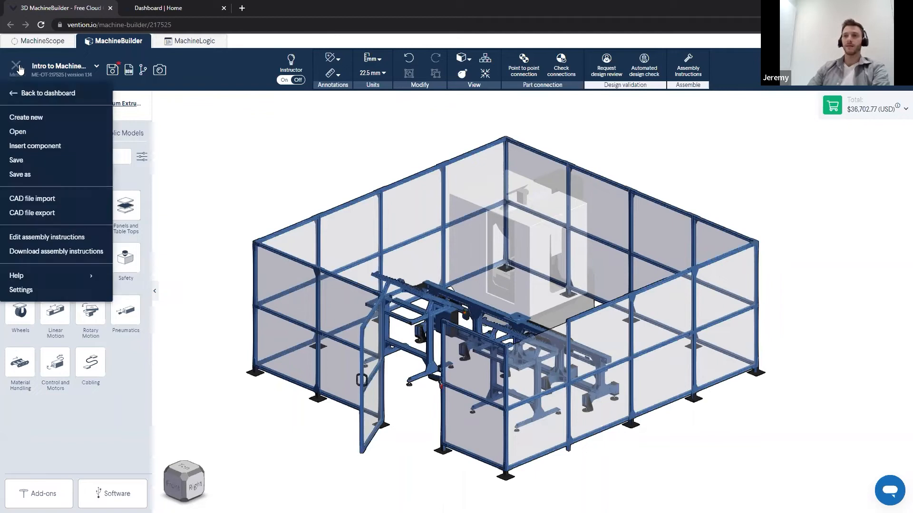
{"action": "left_click", "coordinate": [50, 207]}
{"action": "left_click_drag", "start_coordinate": [356, 288], "coordinate": [463, 290]}
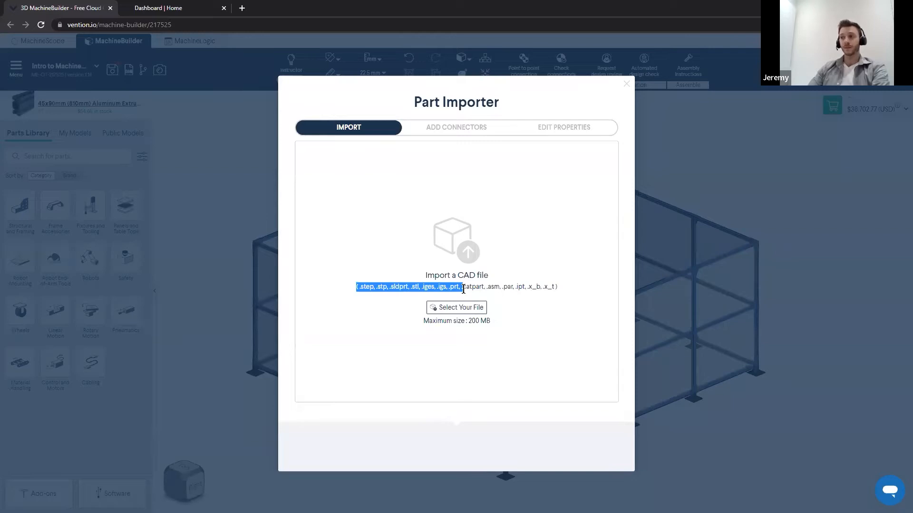
{"action": "left_click", "coordinate": [549, 300]}
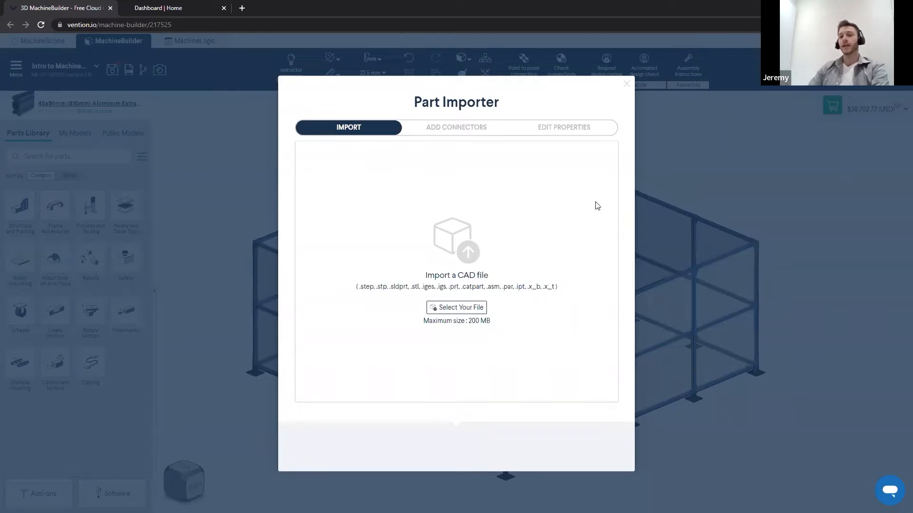
{"action": "left_click", "coordinate": [626, 84]}
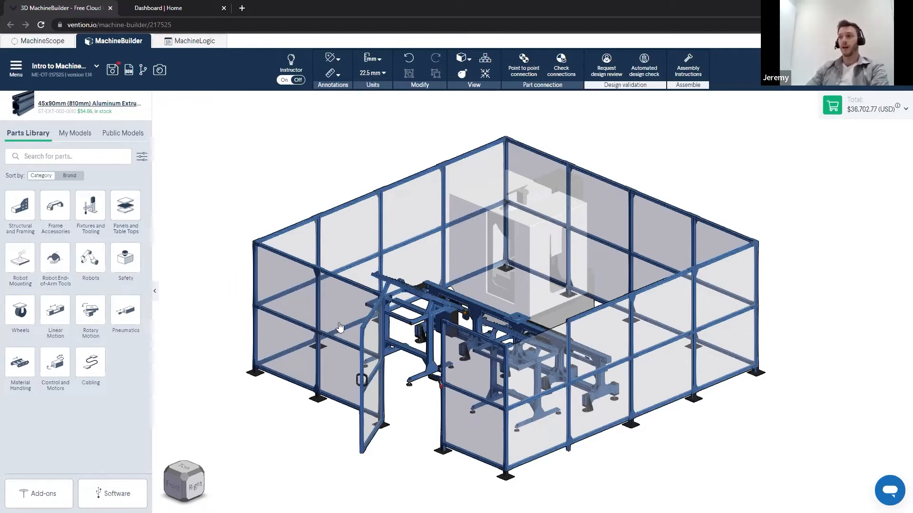
Step: Examine the enclosure's extrusion posts and the conveyor support frame up close
{"action": "scroll", "coordinate": [585, 325], "scroll_direction": "up", "scroll_amount": 2}
{"action": "scroll", "coordinate": [585, 325], "scroll_direction": "up", "scroll_amount": 6}
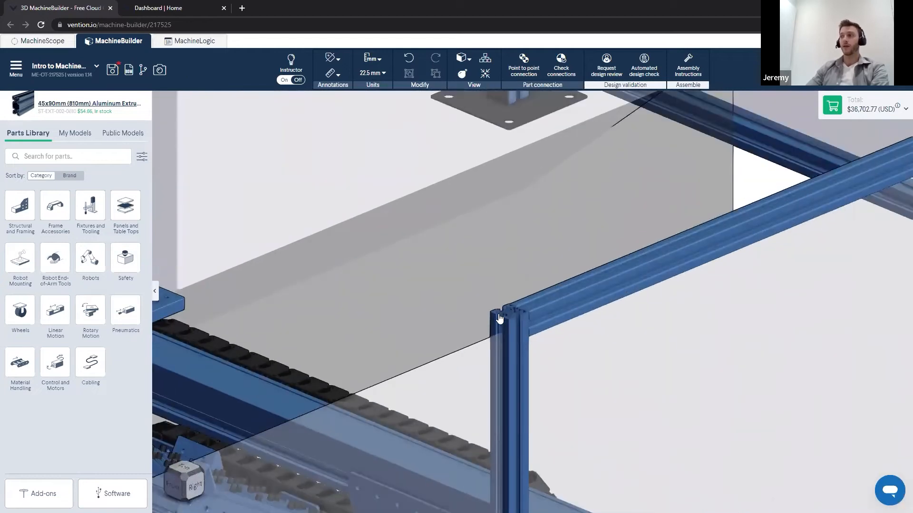
{"action": "scroll", "coordinate": [506, 328], "scroll_direction": "down", "scroll_amount": 6}
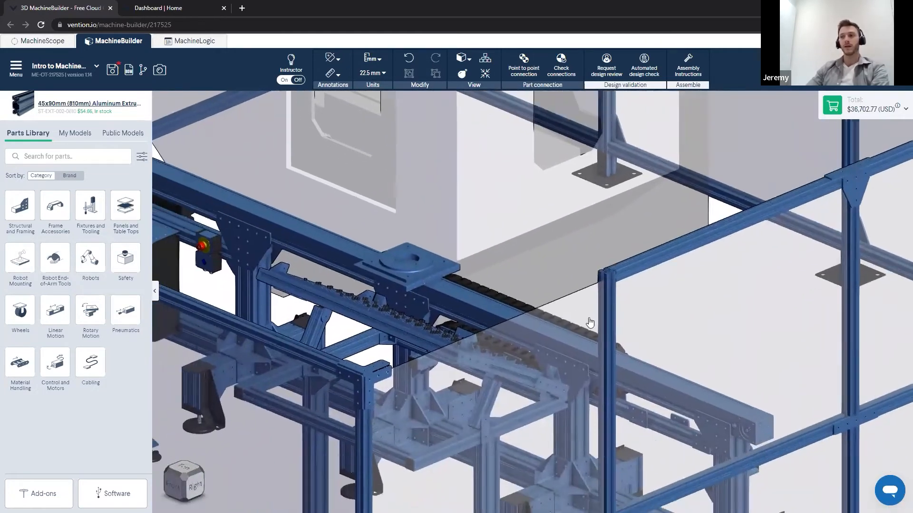
{"action": "scroll", "coordinate": [224, 235], "scroll_direction": "up", "scroll_amount": 8}
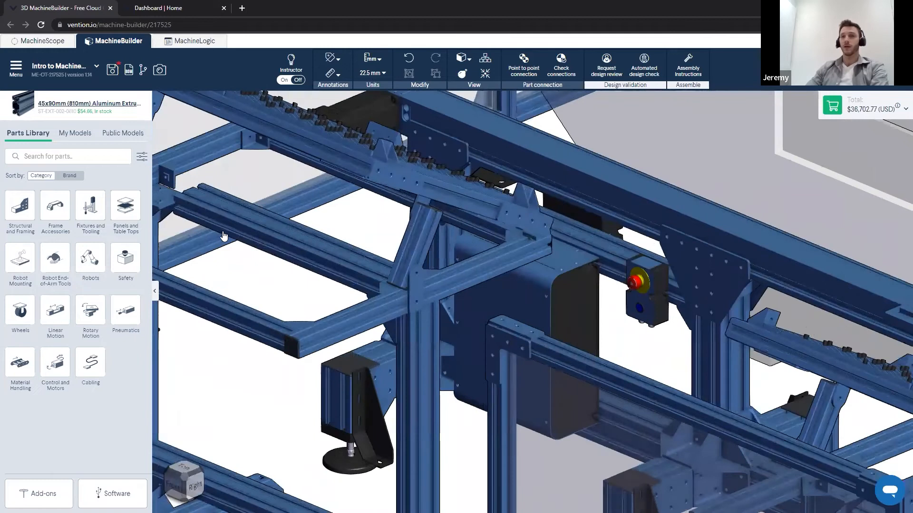
Step: Identify the short 90x90 mm extrusion above the support frame's leveling foot by selecting it, and clear the selection
{"action": "scroll", "coordinate": [223, 235], "scroll_direction": "down", "scroll_amount": 3}
{"action": "scroll", "coordinate": [275, 352], "scroll_direction": "up", "scroll_amount": 3}
{"action": "left_click", "coordinate": [275, 354]}
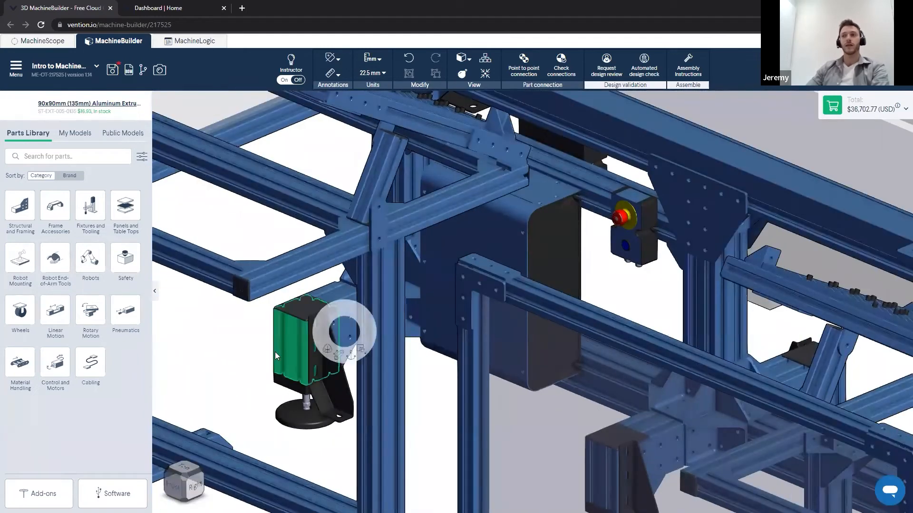
{"action": "left_click", "coordinate": [242, 360]}
{"action": "scroll", "coordinate": [242, 361], "scroll_direction": "down", "scroll_amount": 10}
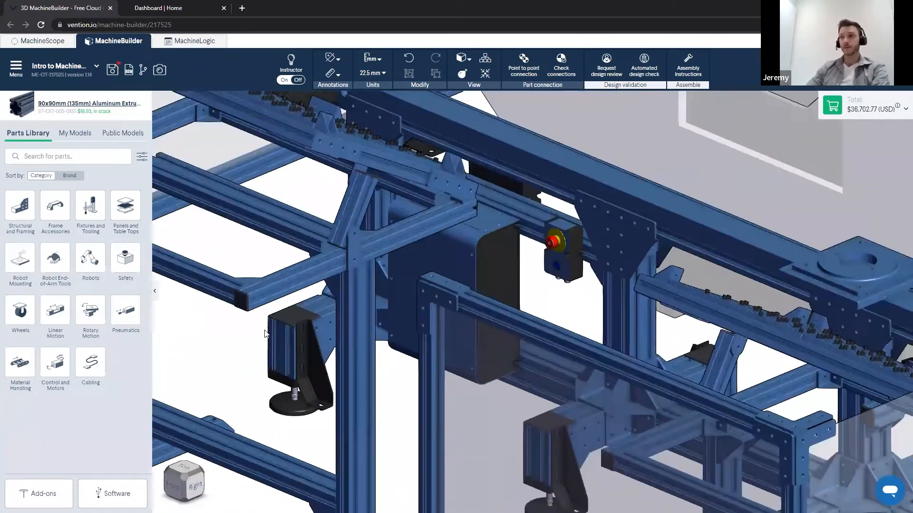
Step: Set the grid increment for moving parts to 45 mm
{"action": "scroll", "coordinate": [366, 326], "scroll_direction": "down", "scroll_amount": 5}
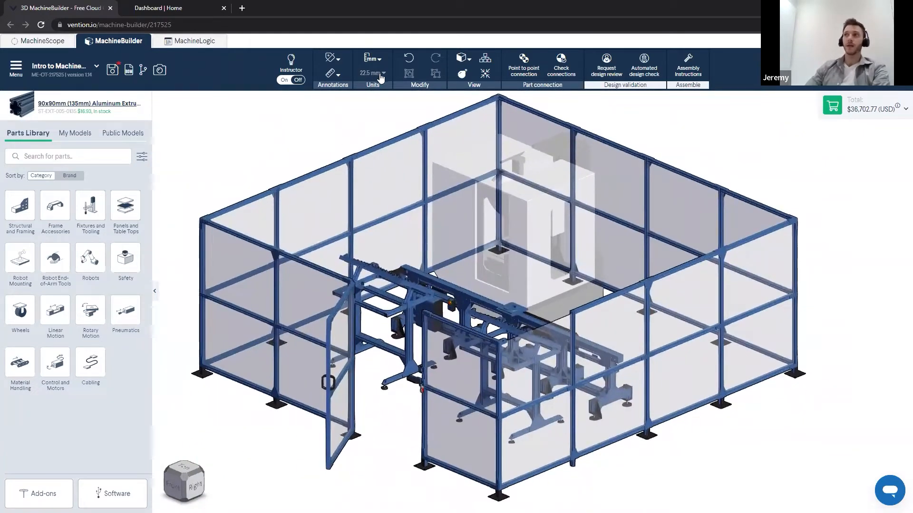
{"action": "left_click", "coordinate": [380, 75]}
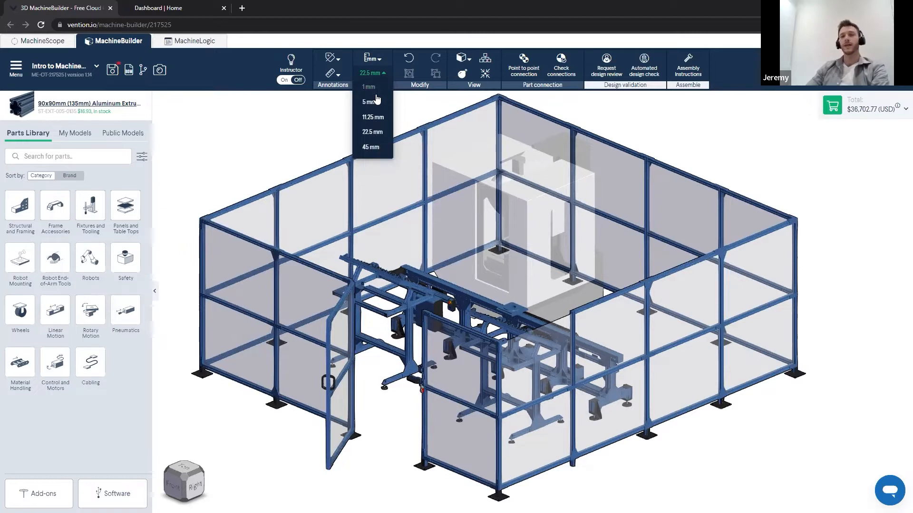
{"action": "left_click", "coordinate": [372, 149]}
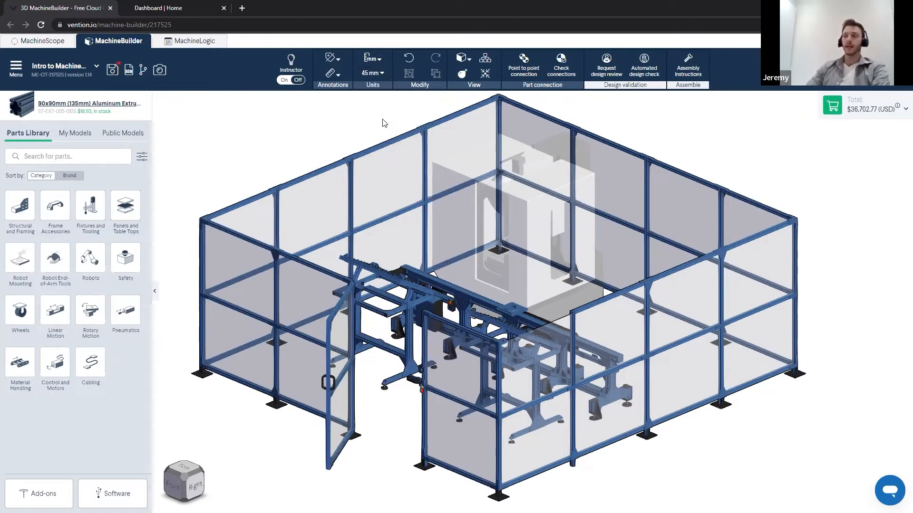
Step: Survey the complete enclosure and the machine inside it by zooming, panning and orbiting around the cell
{"action": "scroll", "coordinate": [376, 155], "scroll_direction": "down", "scroll_amount": 3}
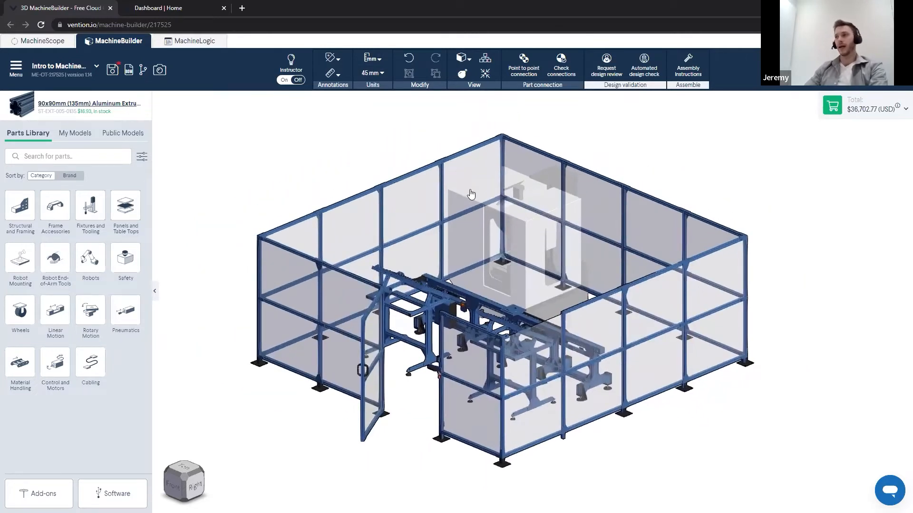
{"action": "scroll", "coordinate": [477, 203], "scroll_direction": "up", "scroll_amount": 3}
{"action": "middle_click_drag", "start_coordinate": [496, 191], "coordinate": [499, 192]}
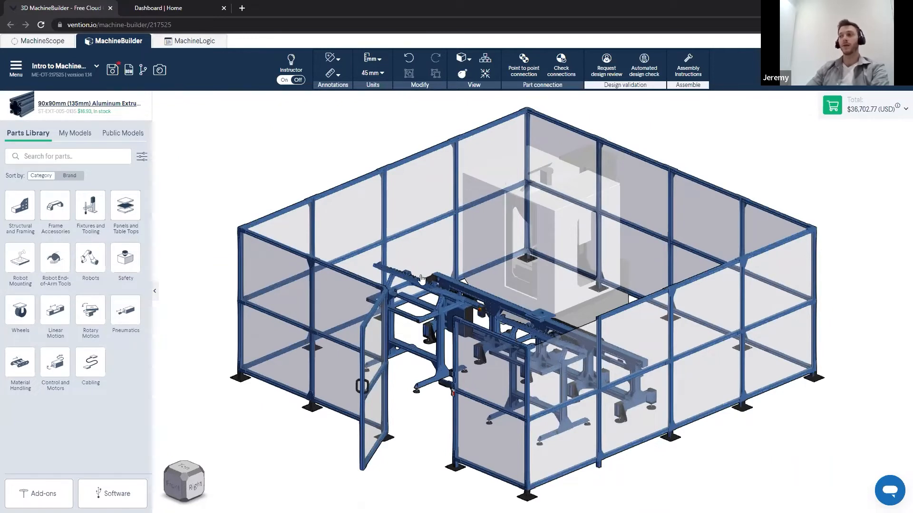
{"action": "middle_click_drag", "start_coordinate": [598, 365], "coordinate": [573, 357]}
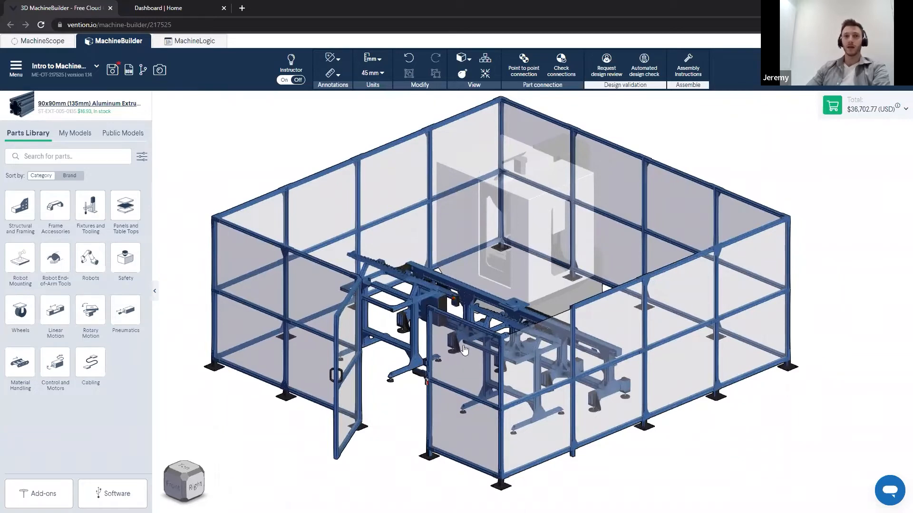
{"action": "scroll", "coordinate": [545, 305], "scroll_direction": "up", "scroll_amount": 3}
{"action": "scroll", "coordinate": [542, 304], "scroll_direction": "down", "scroll_amount": 3}
{"action": "scroll", "coordinate": [537, 303], "scroll_direction": "up", "scroll_amount": 5}
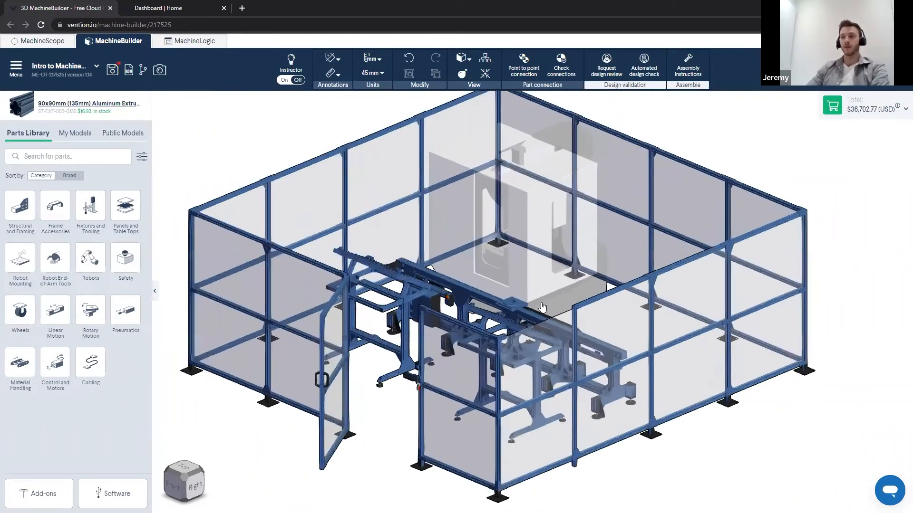
{"action": "scroll", "coordinate": [536, 303], "scroll_direction": "down", "scroll_amount": 5}
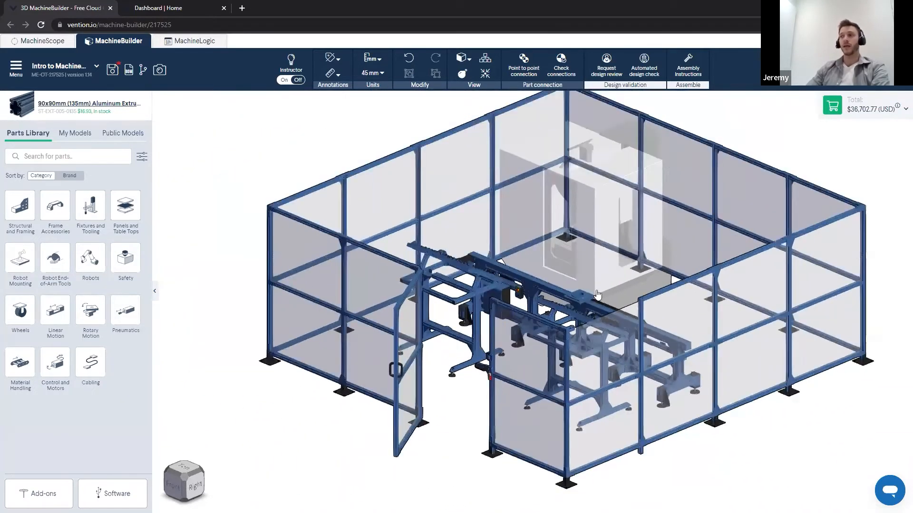
{"action": "right_click_drag", "start_coordinate": [506, 329], "coordinate": [428, 354]}
{"action": "left_click_drag", "start_coordinate": [186, 485], "coordinate": [191, 410]}
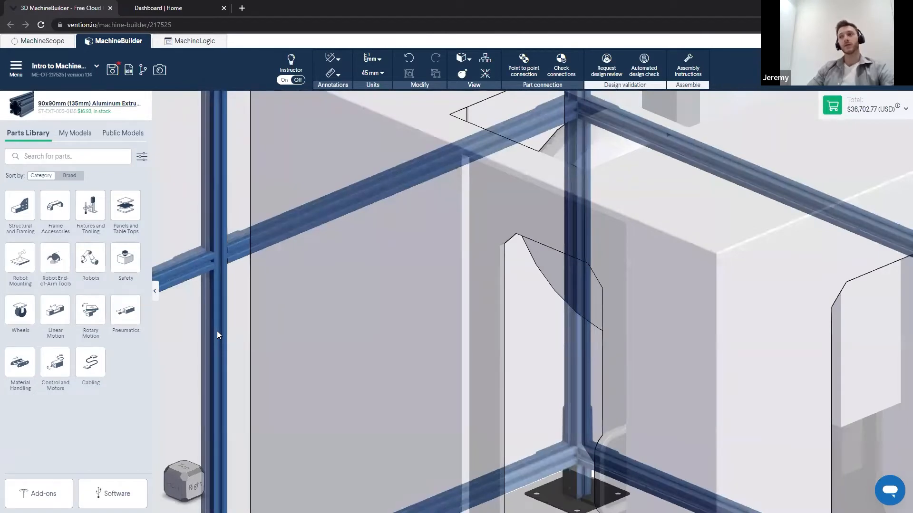
{"action": "scroll", "coordinate": [217, 331], "scroll_direction": "down", "scroll_amount": 10}
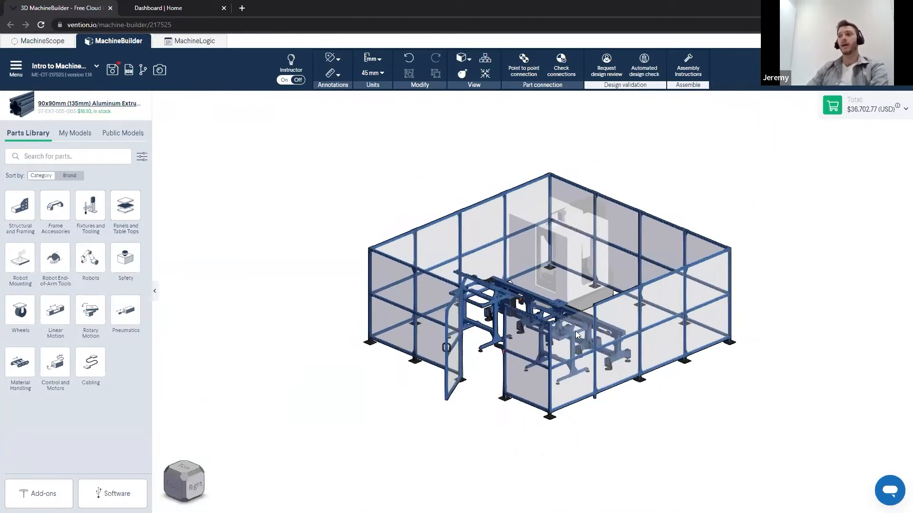
{"action": "scroll", "coordinate": [580, 309], "scroll_direction": "up", "scroll_amount": 3}
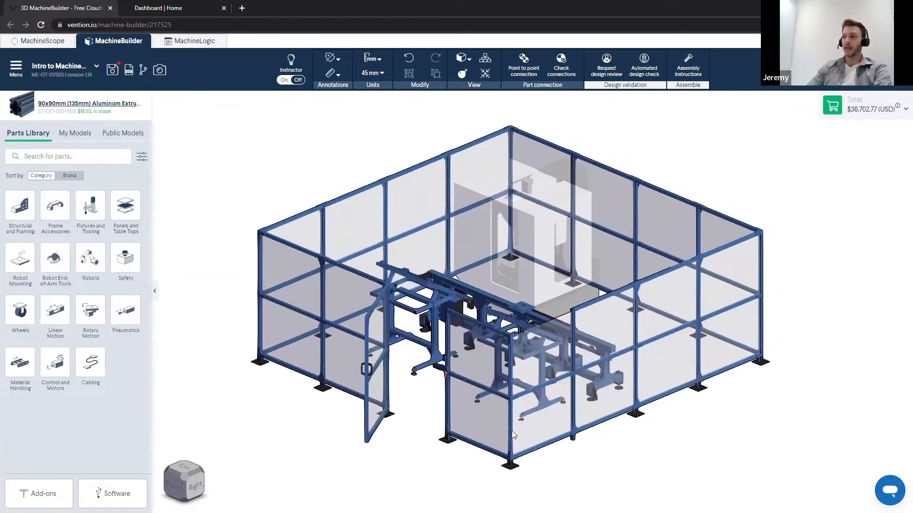
Step: Examine the support frame's leveling feet from below and its perforated tables from above, and return to the default view
{"action": "scroll", "coordinate": [511, 431], "scroll_direction": "up", "scroll_amount": 4}
{"action": "right_click_drag", "start_coordinate": [510, 387], "coordinate": [523, 443]}
{"action": "scroll", "coordinate": [491, 435], "scroll_direction": "up", "scroll_amount": 5}
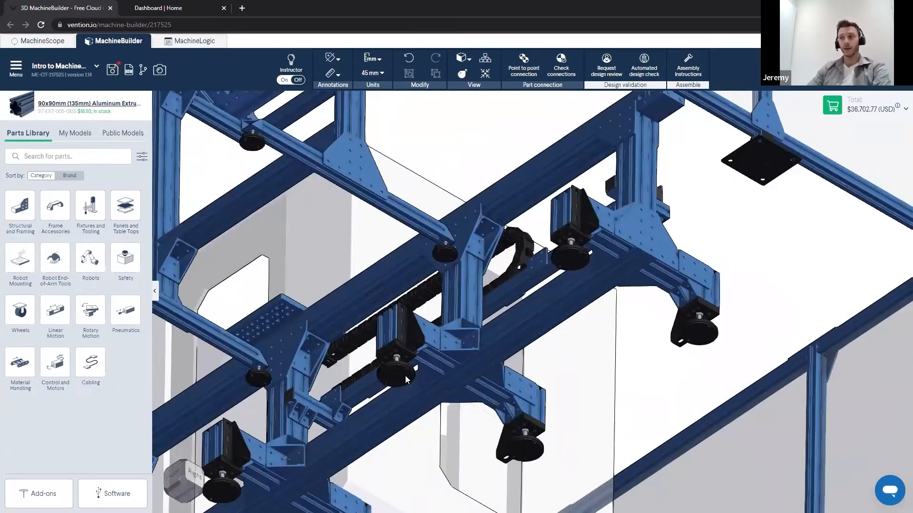
{"action": "scroll", "coordinate": [396, 360], "scroll_direction": "up", "scroll_amount": 5}
{"action": "scroll", "coordinate": [402, 352], "scroll_direction": "down", "scroll_amount": 5}
{"action": "right_click_drag", "start_coordinate": [403, 353], "coordinate": [417, 310]}
{"action": "scroll", "coordinate": [381, 332], "scroll_direction": "down", "scroll_amount": 4}
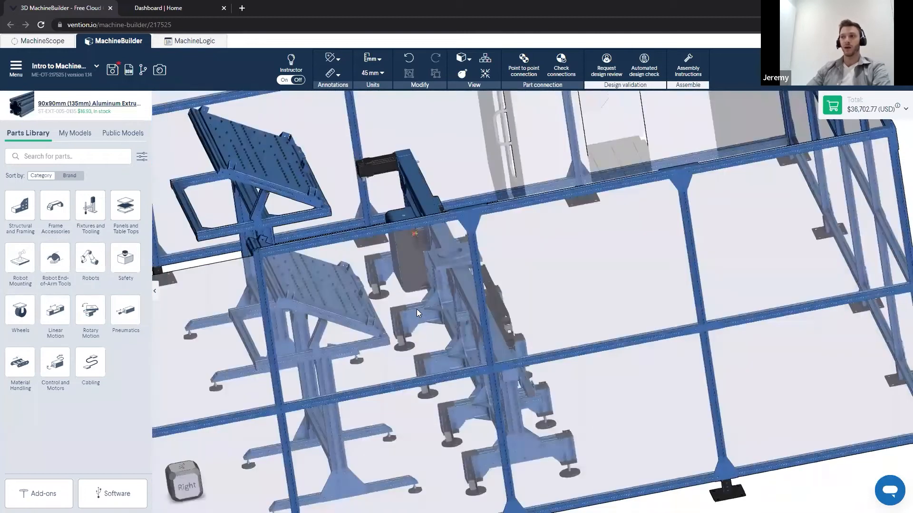
{"action": "scroll", "coordinate": [418, 312], "scroll_direction": "up", "scroll_amount": 3}
{"action": "key", "text": "space"}
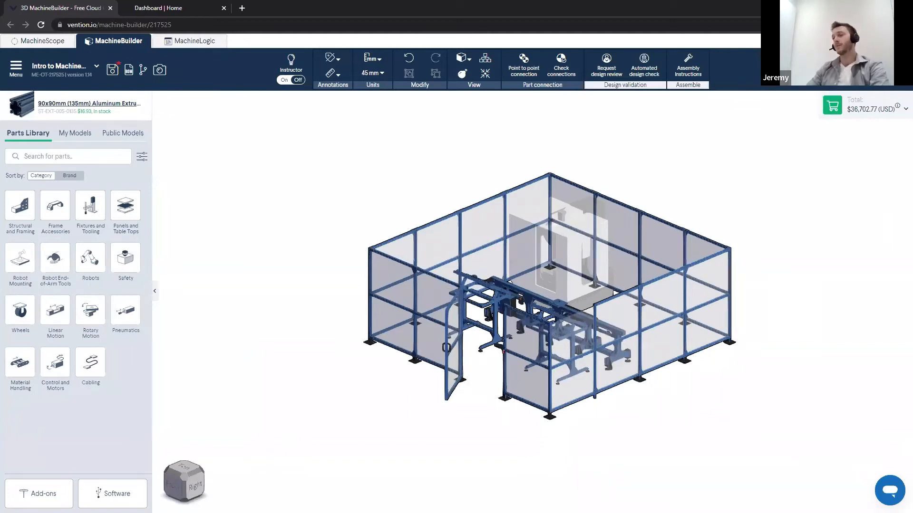
Step: Explode the whole assembly to examine its separated parts, and collapse it back to its assembled state
{"action": "scroll", "coordinate": [526, 366], "scroll_direction": "up", "scroll_amount": 3}
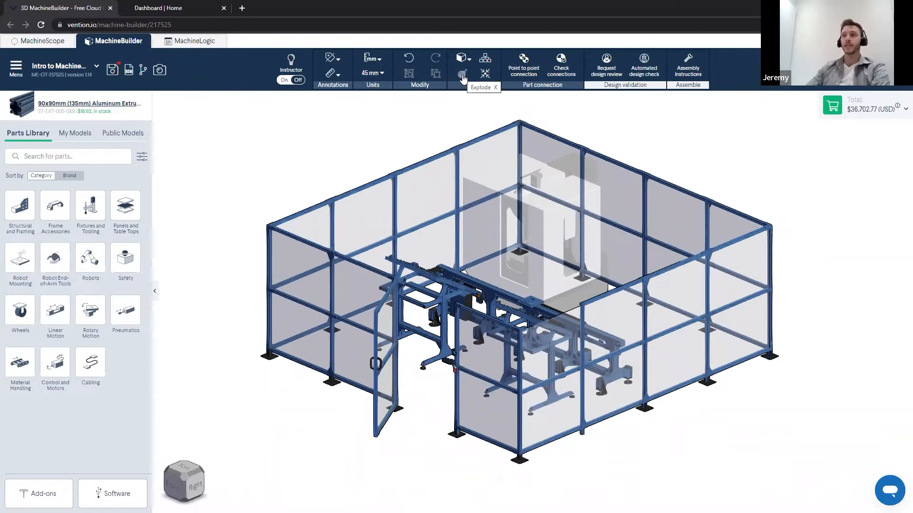
{"action": "left_click", "coordinate": [462, 76]}
{"action": "mouse_move", "coordinate": [463, 131]}
{"action": "left_mouse_down"}
{"action": "mouse_move", "coordinate": [464, 147]}
{"action": "mouse_move", "coordinate": [467, 127]}
{"action": "left_mouse_up"}
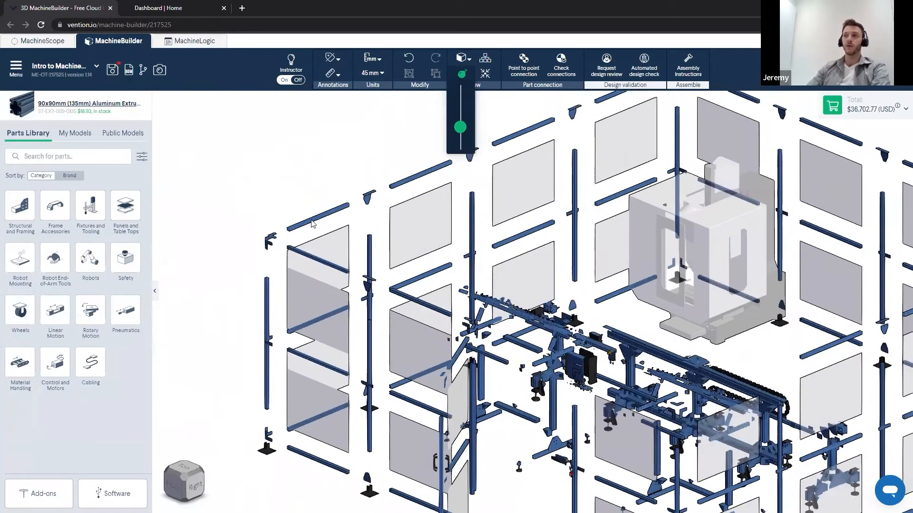
{"action": "scroll", "coordinate": [418, 224], "scroll_direction": "up", "scroll_amount": 3}
{"action": "right_click_drag", "start_coordinate": [595, 363], "coordinate": [305, 231]}
{"action": "left_click_drag", "start_coordinate": [463, 132], "coordinate": [470, 189]}
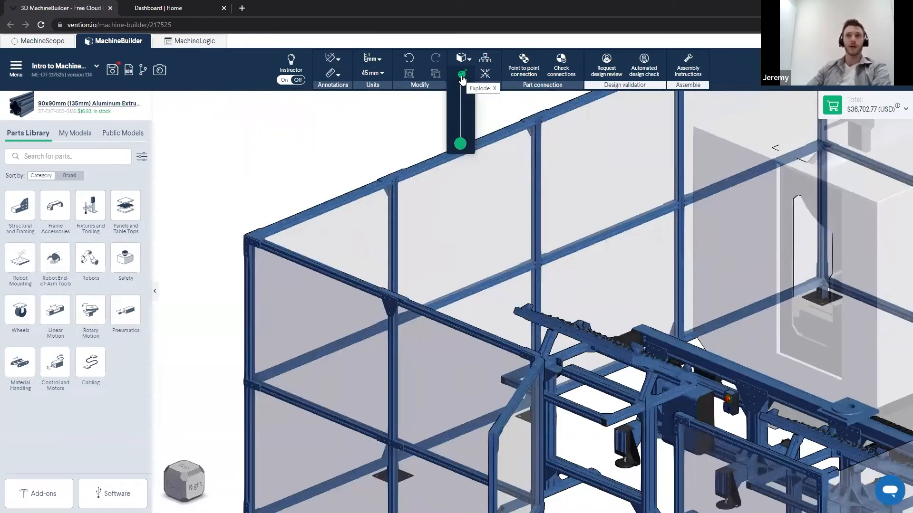
{"action": "scroll", "coordinate": [421, 230], "scroll_direction": "down", "scroll_amount": 5}
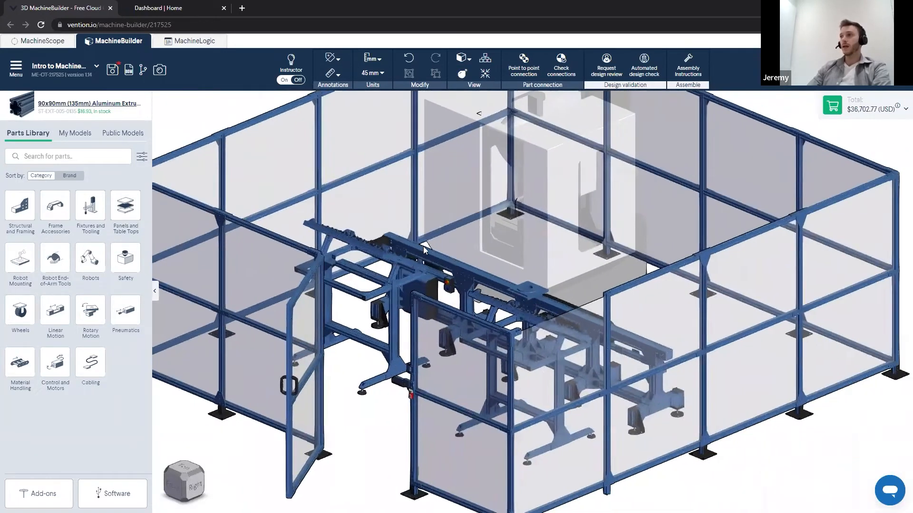
{"action": "scroll", "coordinate": [426, 262], "scroll_direction": "down", "scroll_amount": 2}
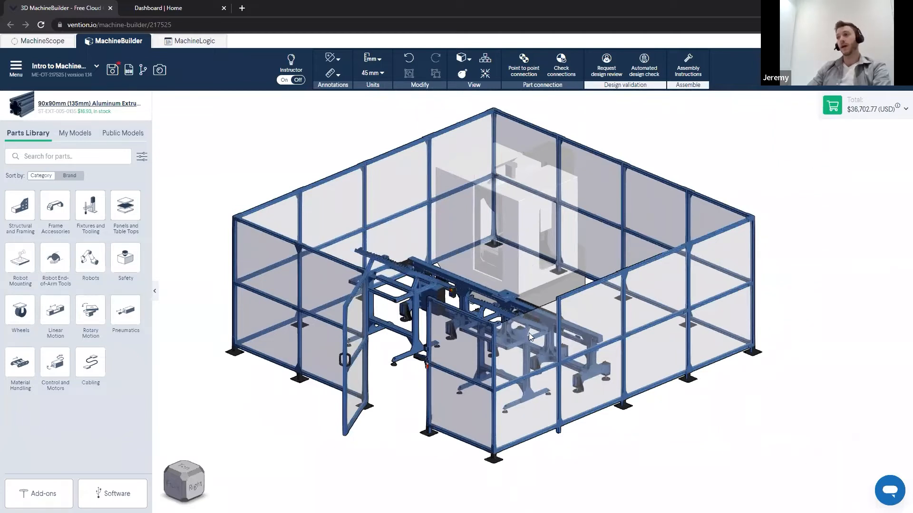
Step: Examine the open span between the enclosure's corner post and the next post, alongside the conveyor support frame
{"action": "scroll", "coordinate": [531, 336], "scroll_direction": "up", "scroll_amount": 3}
{"action": "scroll", "coordinate": [575, 307], "scroll_direction": "up", "scroll_amount": 5}
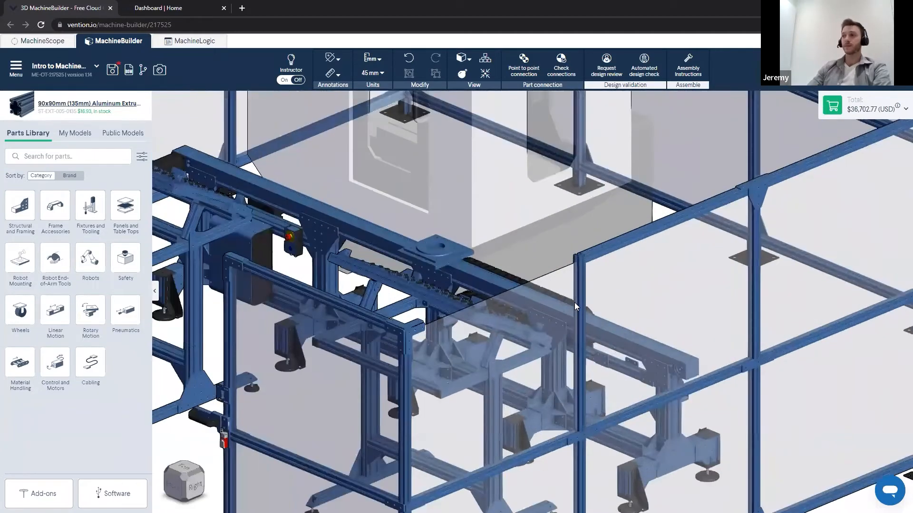
{"action": "scroll", "coordinate": [564, 308], "scroll_direction": "up", "scroll_amount": 2}
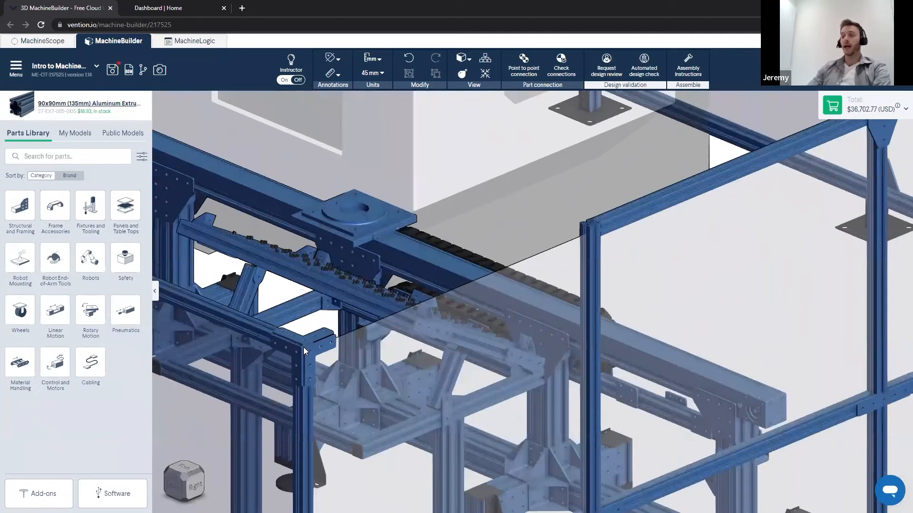
{"action": "scroll", "coordinate": [571, 264], "scroll_direction": "up", "scroll_amount": 3}
{"action": "scroll", "coordinate": [580, 276], "scroll_direction": "down", "scroll_amount": 2}
{"action": "right_click_drag", "start_coordinate": [580, 276], "coordinate": [697, 195]}
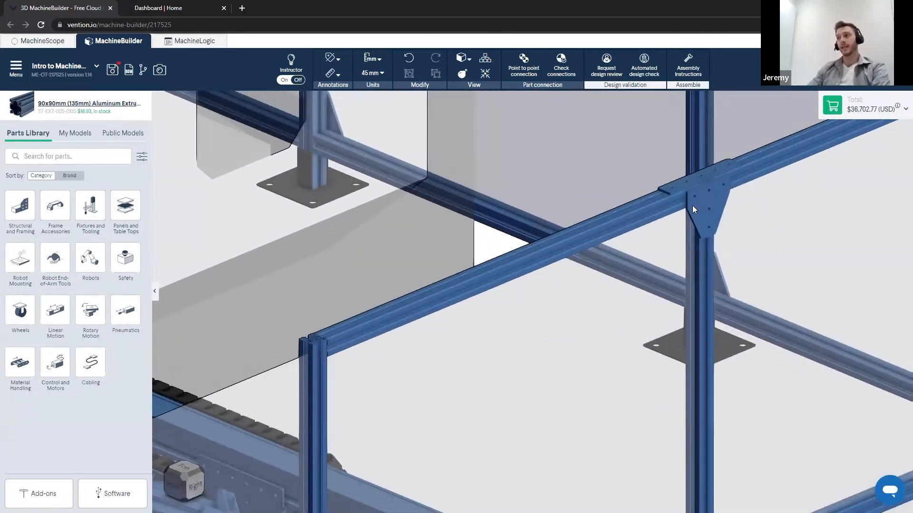
{"action": "right_click_drag", "start_coordinate": [346, 372], "coordinate": [521, 262]}
{"action": "scroll", "coordinate": [524, 264], "scroll_direction": "down", "scroll_amount": 2}
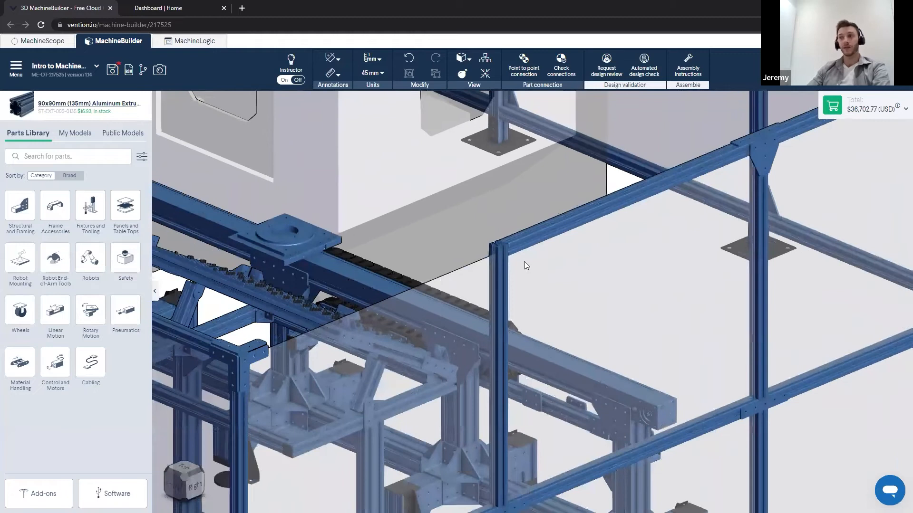
{"action": "left_click_drag", "start_coordinate": [525, 262], "coordinate": [306, 317]}
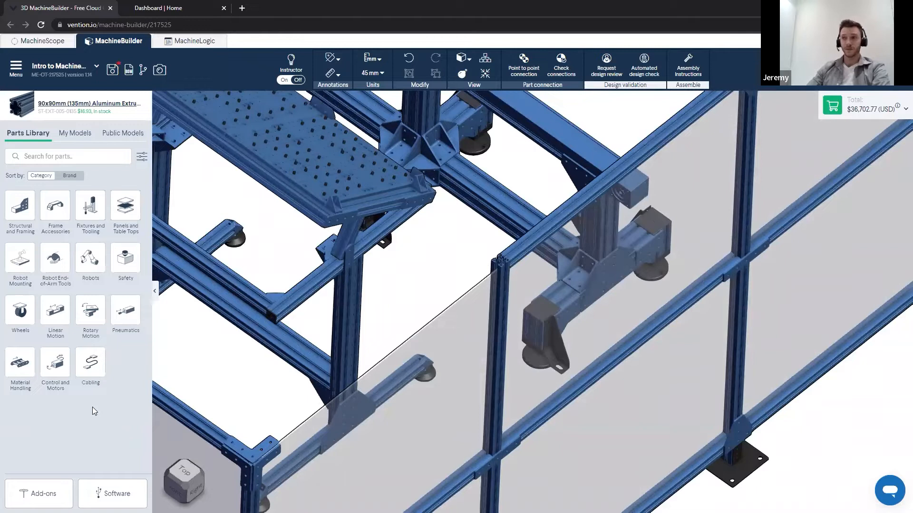
Step: Choose the 45x45 mm aluminum extrusion from the Structural and Framing parts for the open span
{"action": "left_click", "coordinate": [25, 212]}
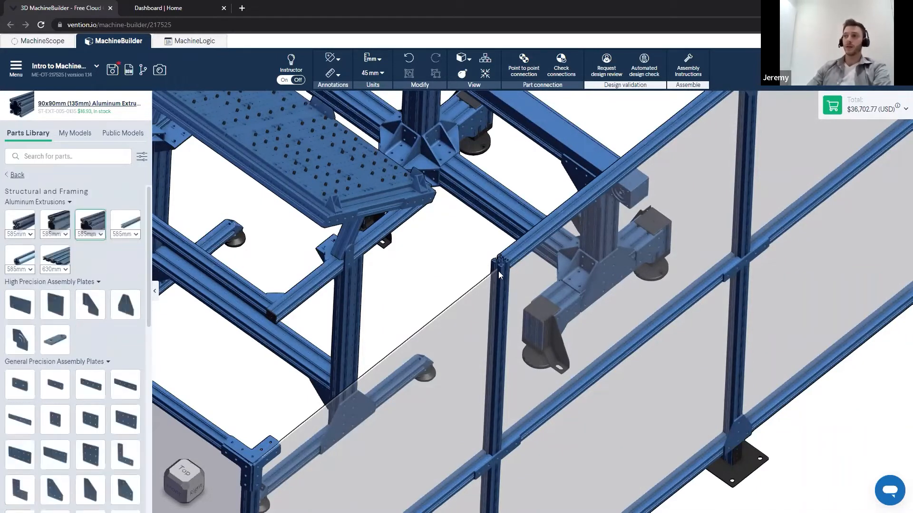
{"action": "scroll", "coordinate": [499, 270], "scroll_direction": "up", "scroll_amount": 5}
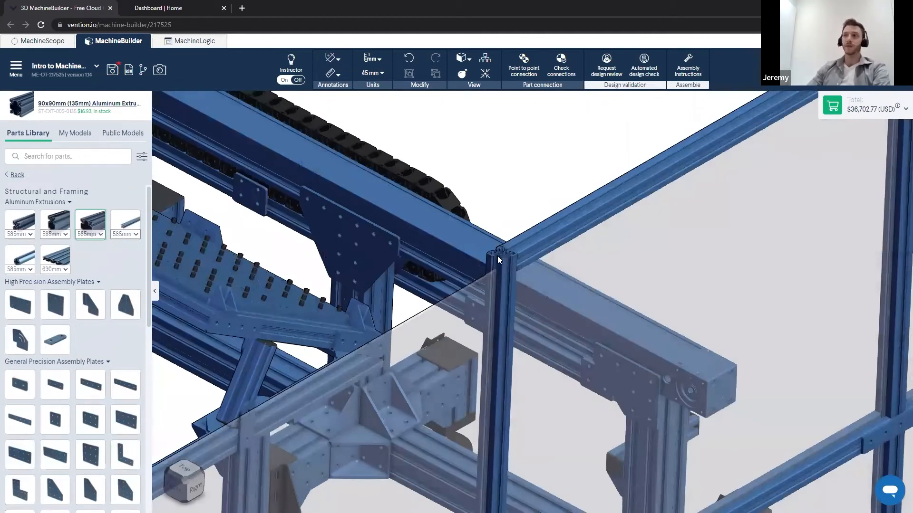
{"action": "left_click", "coordinate": [20, 223]}
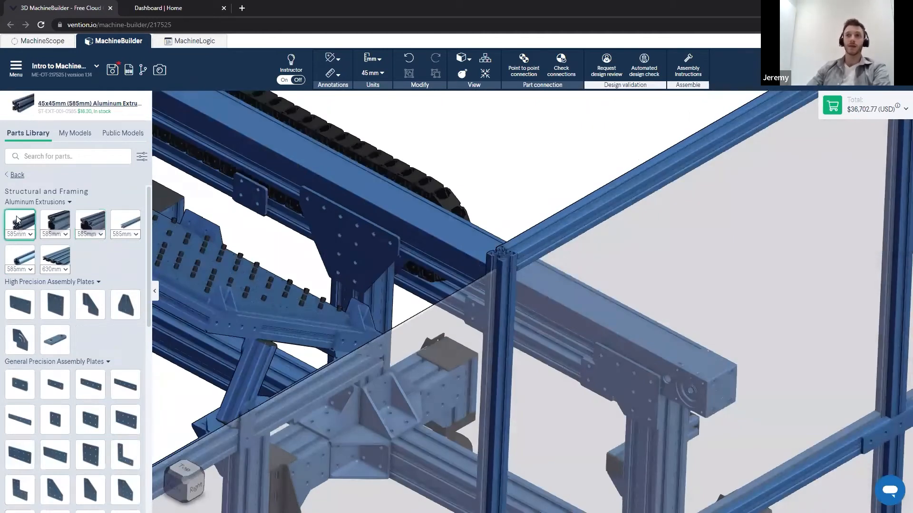
{"action": "scroll", "coordinate": [494, 270], "scroll_direction": "down", "scroll_amount": 5}
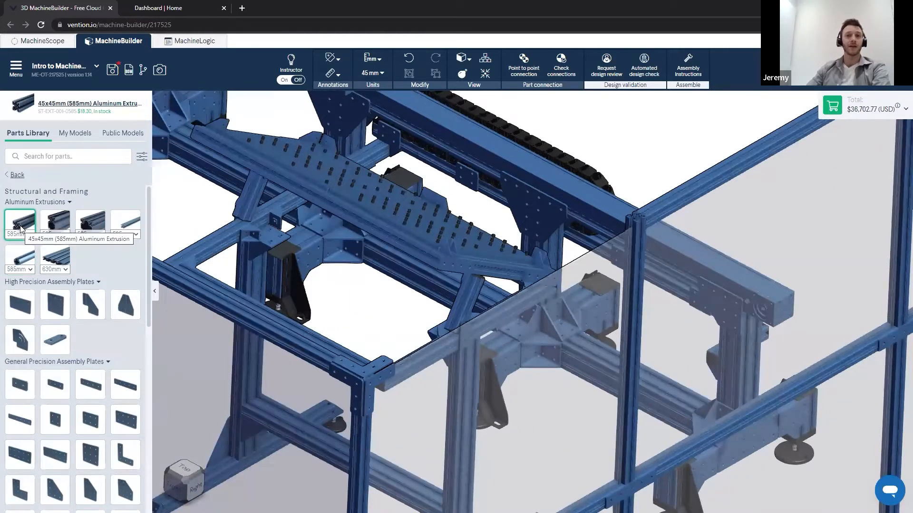
Step: Set the 45x45 mm extrusion's length to 1170 mm for placement near the enclosure's open top edge
{"action": "scroll", "coordinate": [324, 344], "scroll_direction": "down", "scroll_amount": 5}
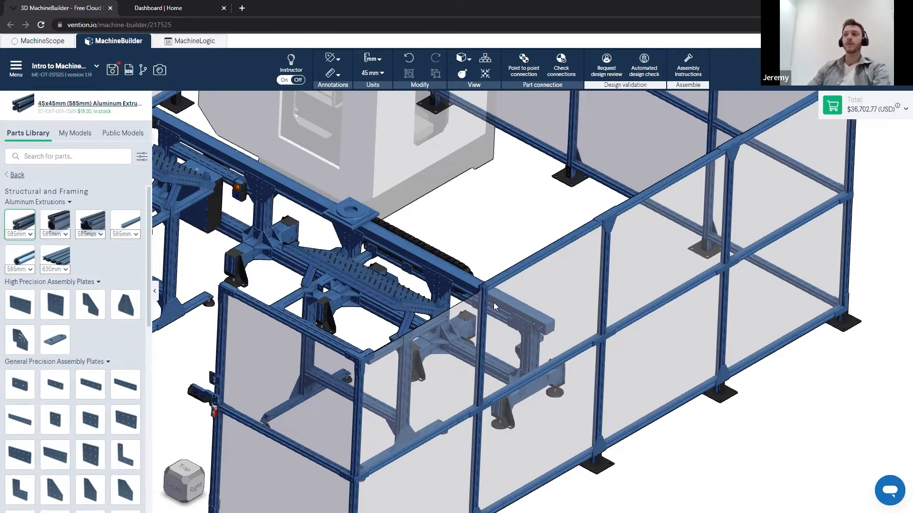
{"action": "scroll", "coordinate": [491, 302], "scroll_direction": "up", "scroll_amount": 3}
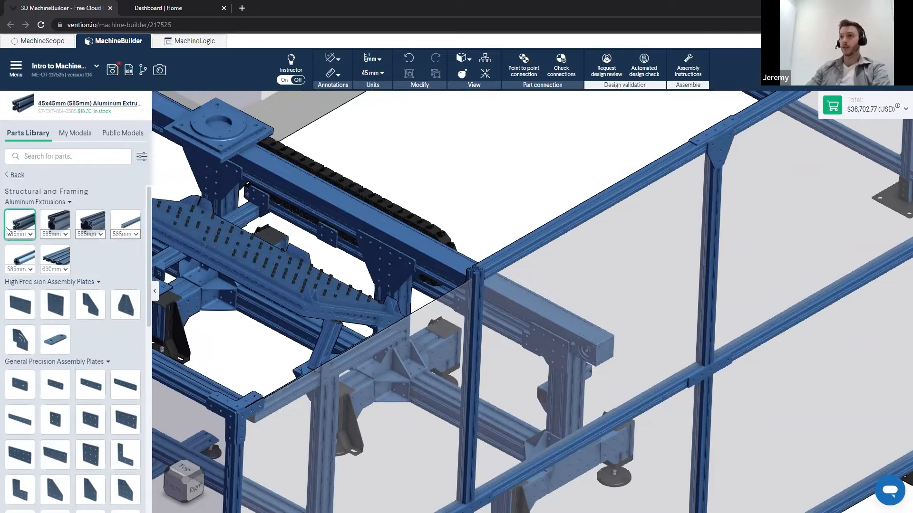
{"action": "scroll", "coordinate": [443, 272], "scroll_direction": "up", "scroll_amount": 5}
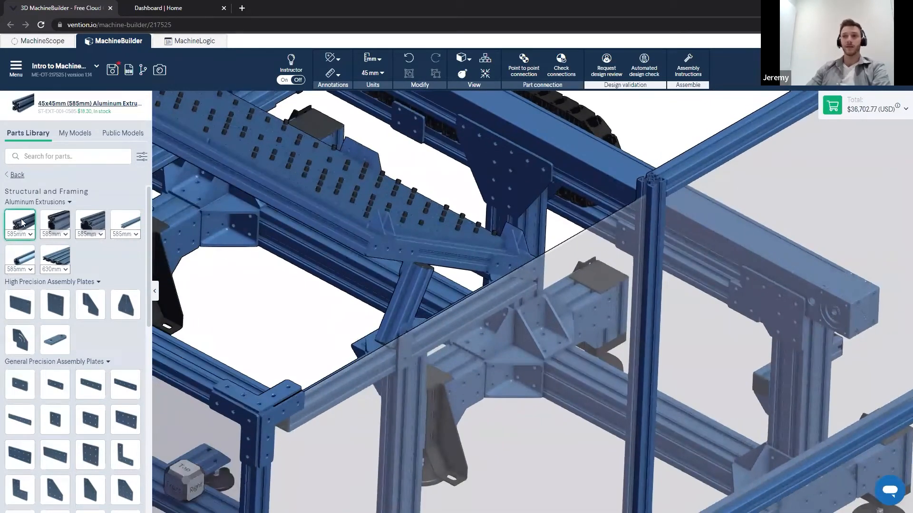
{"action": "left_click", "coordinate": [19, 234]}
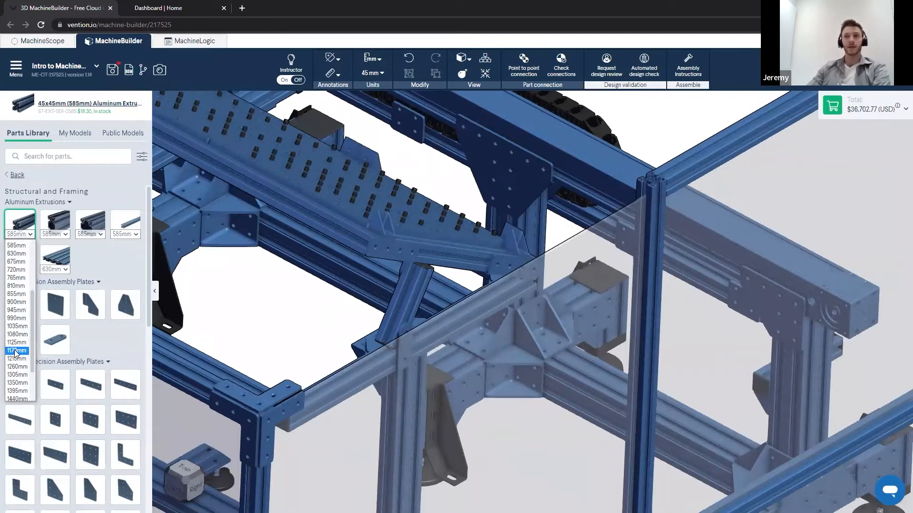
{"action": "left_click", "coordinate": [15, 351]}
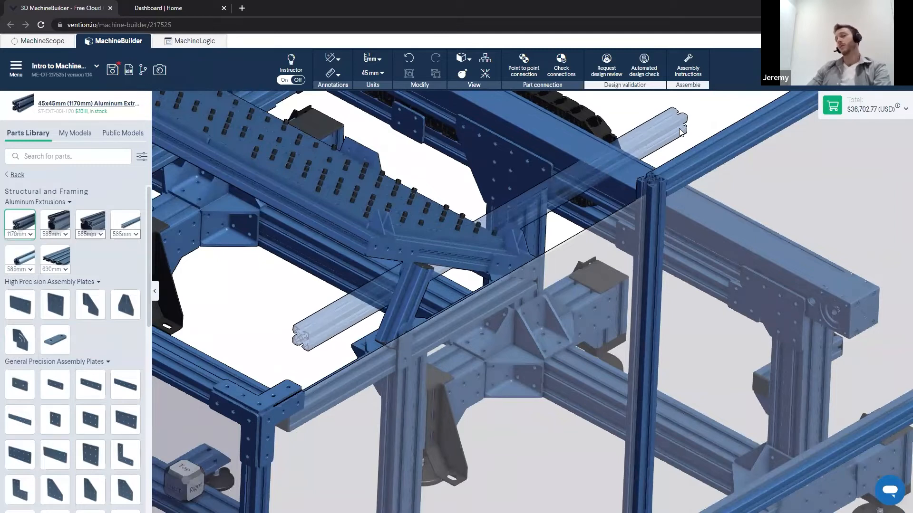
Step: Snap the 1170 mm extrusion to the top of the post next to the enclosure's corner so it bridges the open span
{"action": "scroll", "coordinate": [669, 137], "scroll_direction": "up", "scroll_amount": 2}
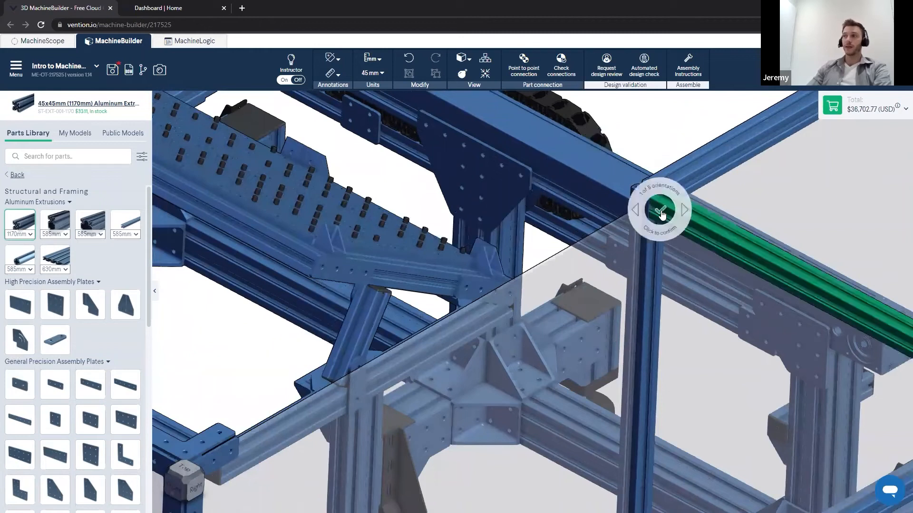
{"action": "mouse_move", "coordinate": [663, 178]}
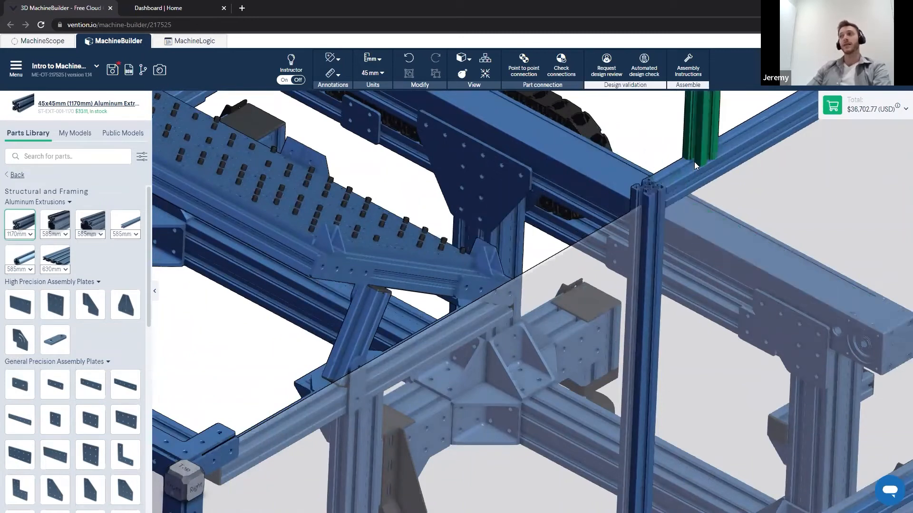
{"action": "mouse_move", "coordinate": [694, 162]}
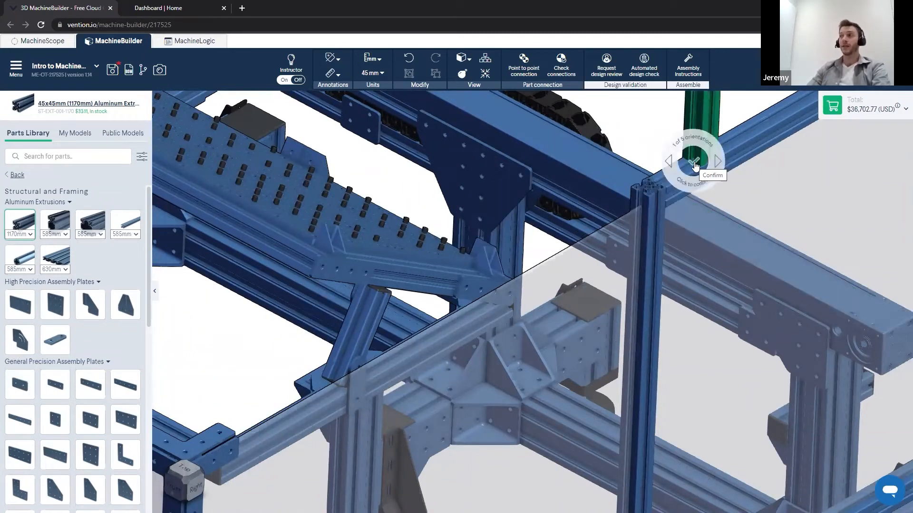
{"action": "right_click_drag", "start_coordinate": [663, 195], "coordinate": [547, 237]}
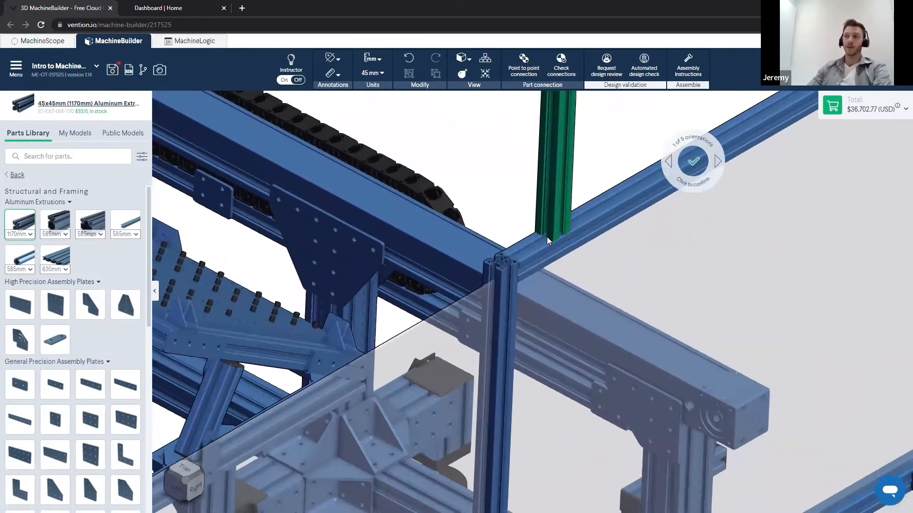
{"action": "left_click", "coordinate": [498, 275]}
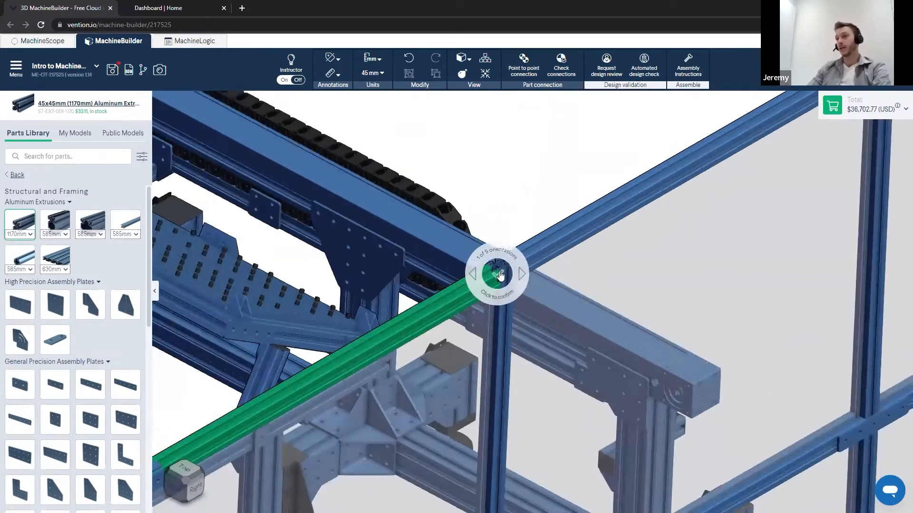
{"action": "right_click_drag", "start_coordinate": [500, 275], "coordinate": [649, 315]}
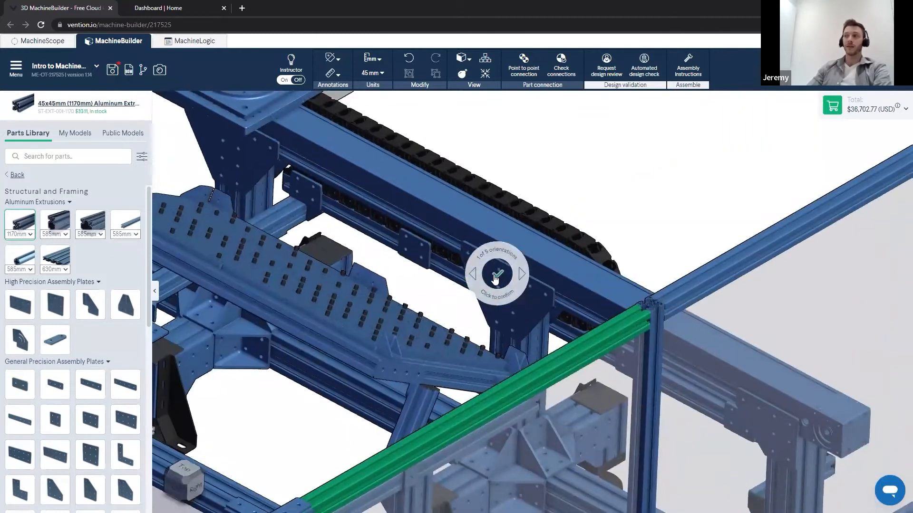
Step: Cycle through the extrusion's orientations and place it in the first one, running from the post to the enclosure's corner
{"action": "key", "text": "Right"}
{"action": "key", "text": "Left"}
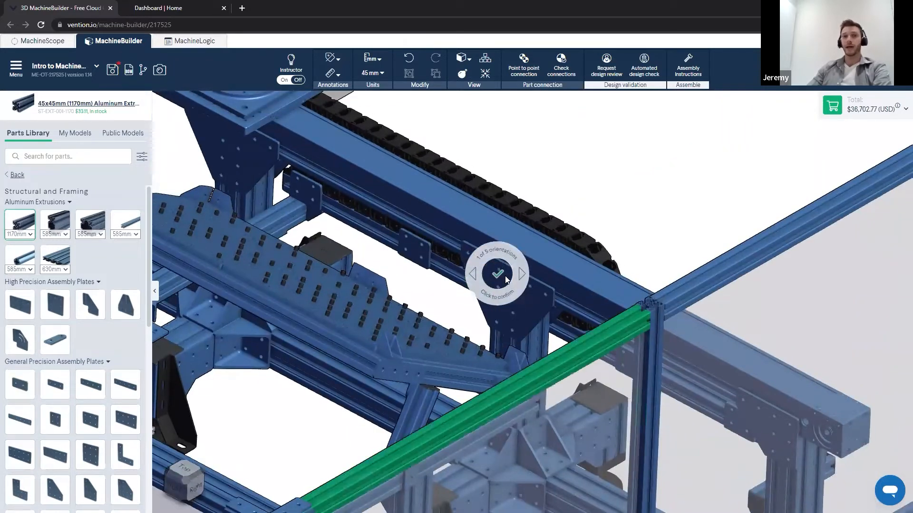
{"action": "key", "text": "Right"}
{"action": "key", "text": "Right"}
{"action": "key", "text": "Right"}
{"action": "key", "text": "Right"}
{"action": "key", "text": "Right"}
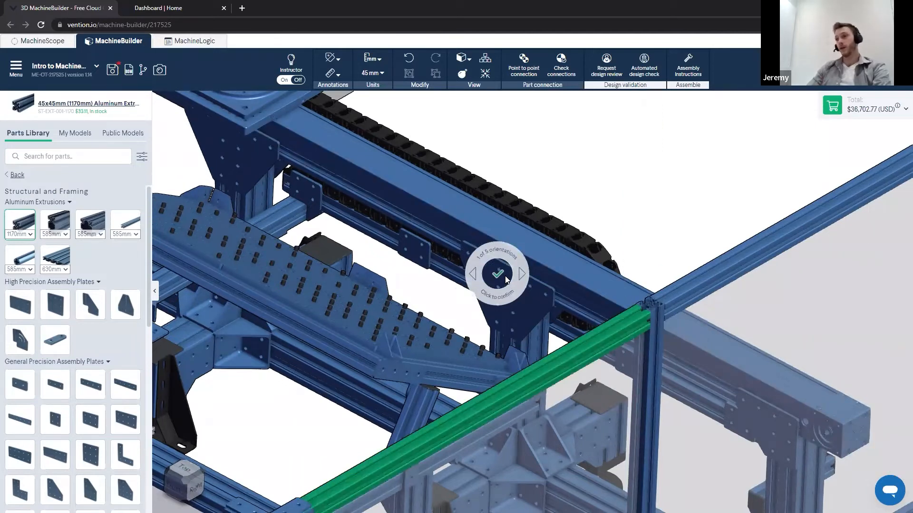
{"action": "left_click", "coordinate": [498, 280]}
Step: Examine the placed extrusion within the enclosure and compare its unconnected joint with the plated joint on the neighbouring post
{"action": "scroll", "coordinate": [393, 198], "scroll_direction": "up", "scroll_amount": 3}
{"action": "scroll", "coordinate": [393, 198], "scroll_direction": "up", "scroll_amount": 3}
{"action": "right_click_drag", "start_coordinate": [393, 198], "coordinate": [410, 235]}
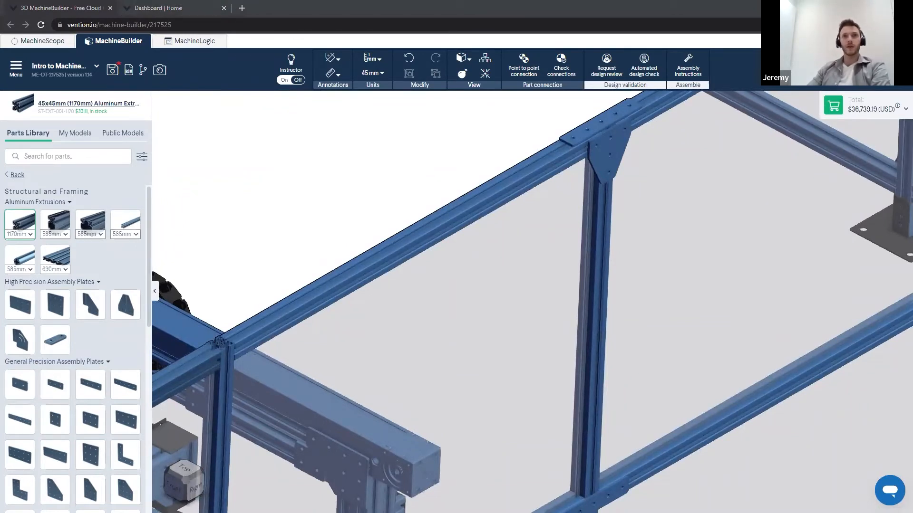
{"action": "scroll", "coordinate": [395, 299], "scroll_direction": "down", "scroll_amount": 5}
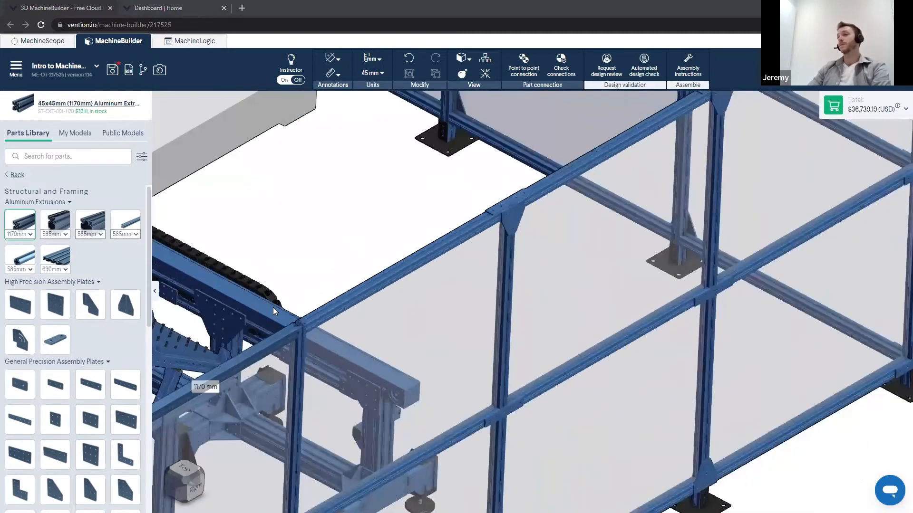
{"action": "scroll", "coordinate": [460, 252], "scroll_direction": "down", "scroll_amount": 2}
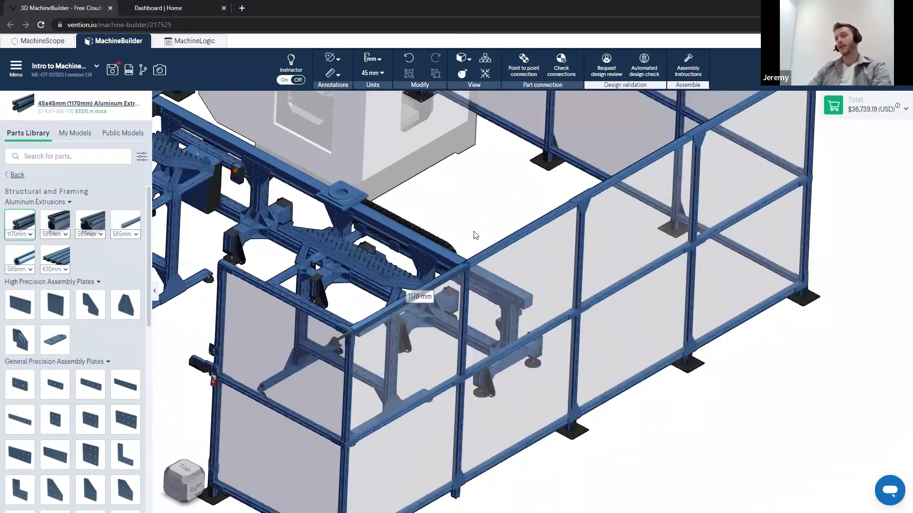
{"action": "scroll", "coordinate": [512, 255], "scroll_direction": "up", "scroll_amount": 3}
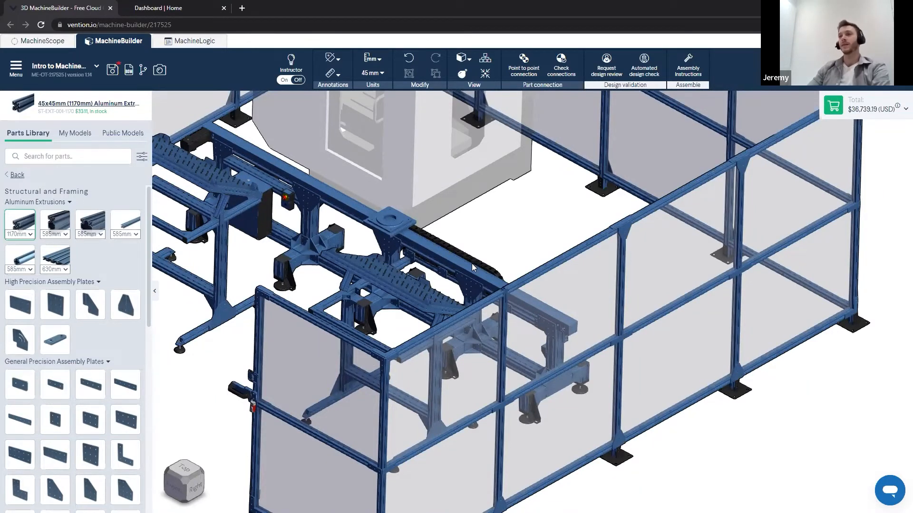
{"action": "scroll", "coordinate": [504, 249], "scroll_direction": "up", "scroll_amount": 2}
{"action": "right_click_drag", "start_coordinate": [503, 248], "coordinate": [503, 261]}
{"action": "scroll", "coordinate": [504, 263], "scroll_direction": "down", "scroll_amount": 2}
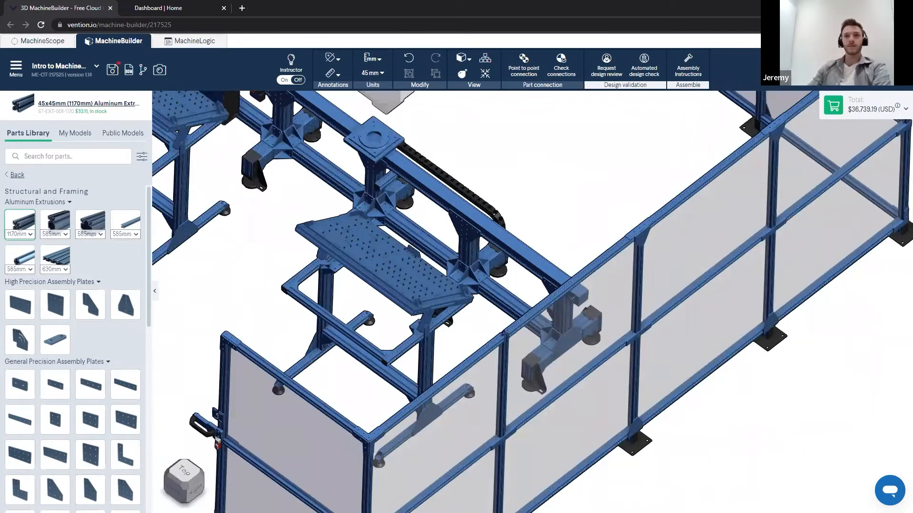
{"action": "scroll", "coordinate": [489, 309], "scroll_direction": "up", "scroll_amount": 3}
{"action": "right_click_drag", "start_coordinate": [490, 291], "coordinate": [750, 157]}
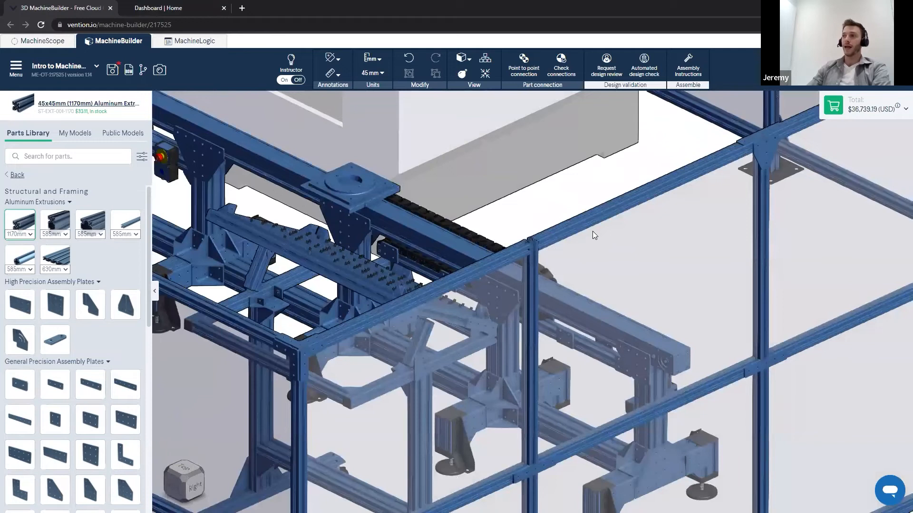
{"action": "scroll", "coordinate": [604, 233], "scroll_direction": "up", "scroll_amount": 2}
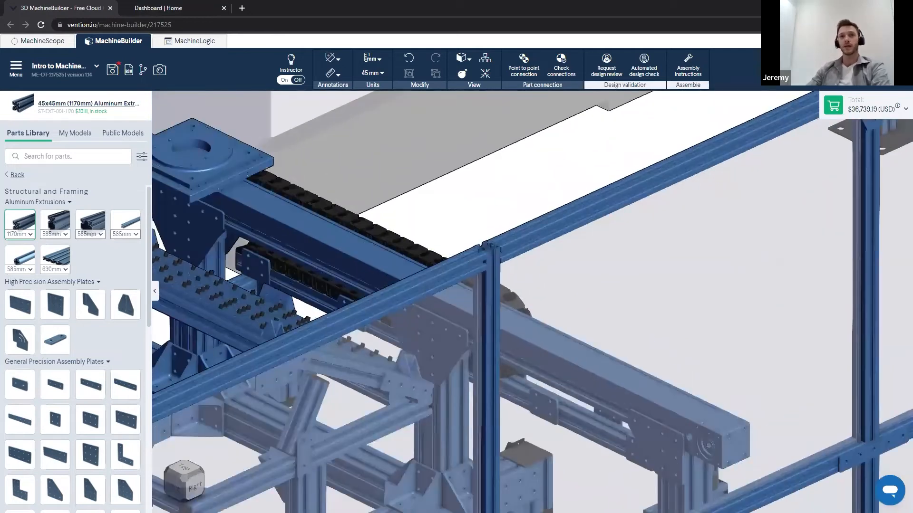
{"action": "scroll", "coordinate": [496, 217], "scroll_direction": "up", "scroll_amount": 2}
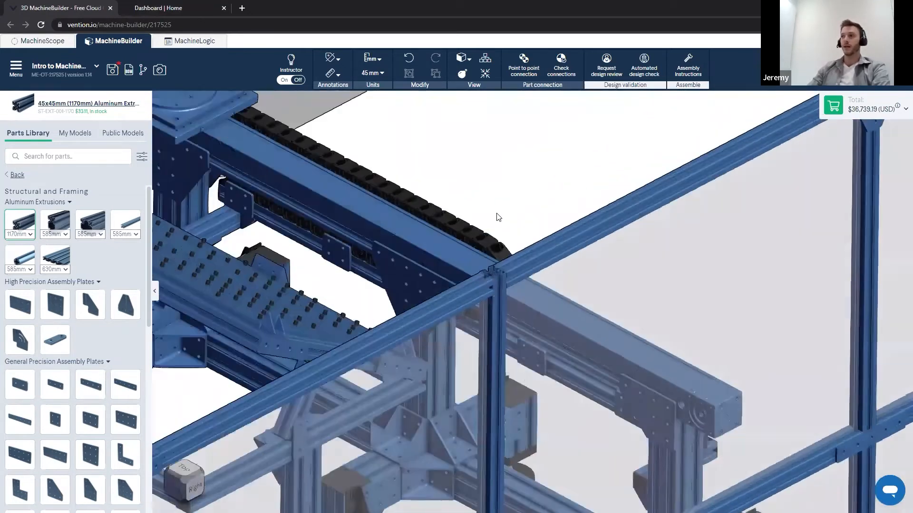
{"action": "scroll", "coordinate": [498, 218], "scroll_direction": "up", "scroll_amount": 2}
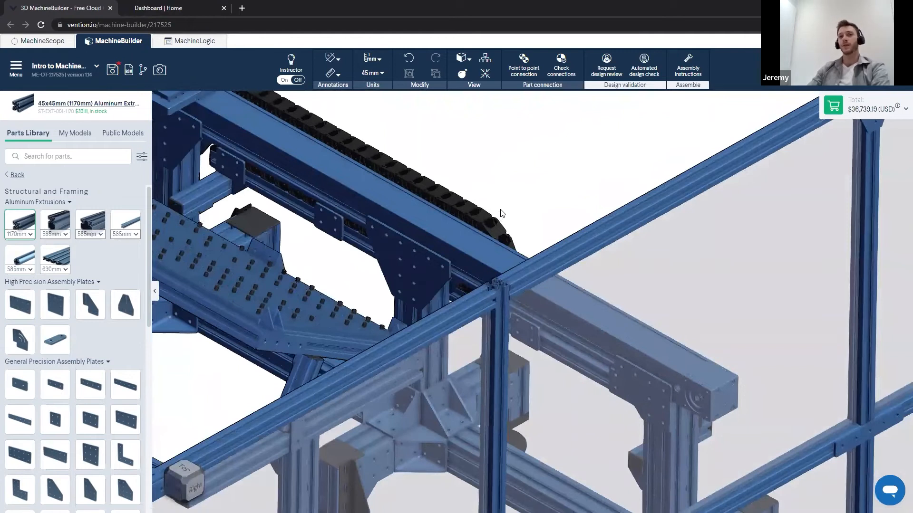
{"action": "middle_click_drag", "start_coordinate": [591, 198], "coordinate": [439, 273]}
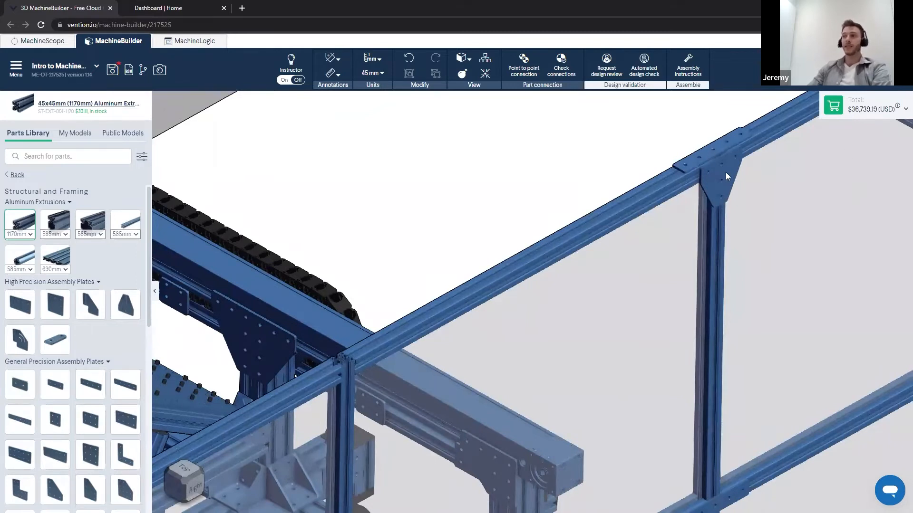
{"action": "scroll", "coordinate": [107, 355], "scroll_direction": "down", "scroll_amount": 4}
{"action": "left_click", "coordinate": [102, 360]}
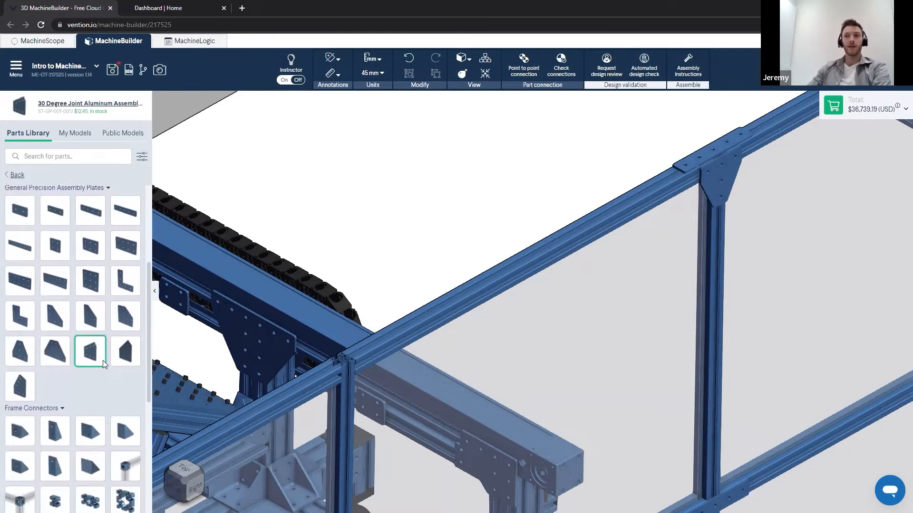
{"action": "left_click_drag", "start_coordinate": [131, 220], "coordinate": [307, 390]}
{"action": "right_click_drag", "start_coordinate": [355, 355], "coordinate": [407, 312]}
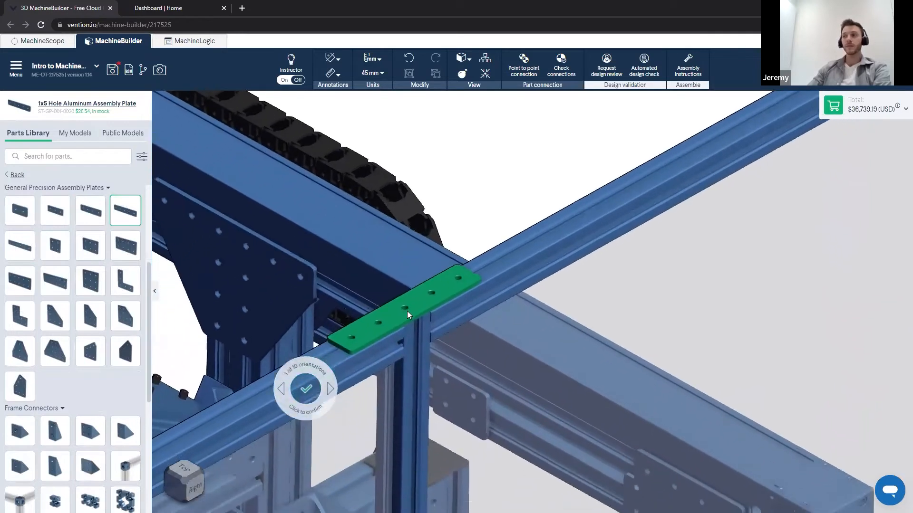
{"action": "key", "text": "Escape"}
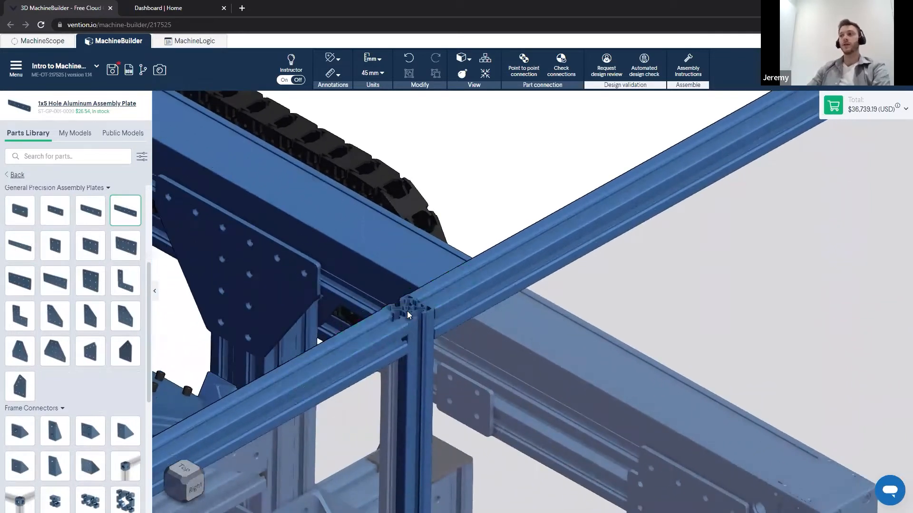
Step: Copy the 1x5 hole assembly plate from the neighbouring post's joint and place it across the top of the new extrusion's joint
{"action": "scroll", "coordinate": [407, 311], "scroll_direction": "down", "scroll_amount": 4}
{"action": "right_click_drag", "start_coordinate": [447, 247], "coordinate": [410, 285]}
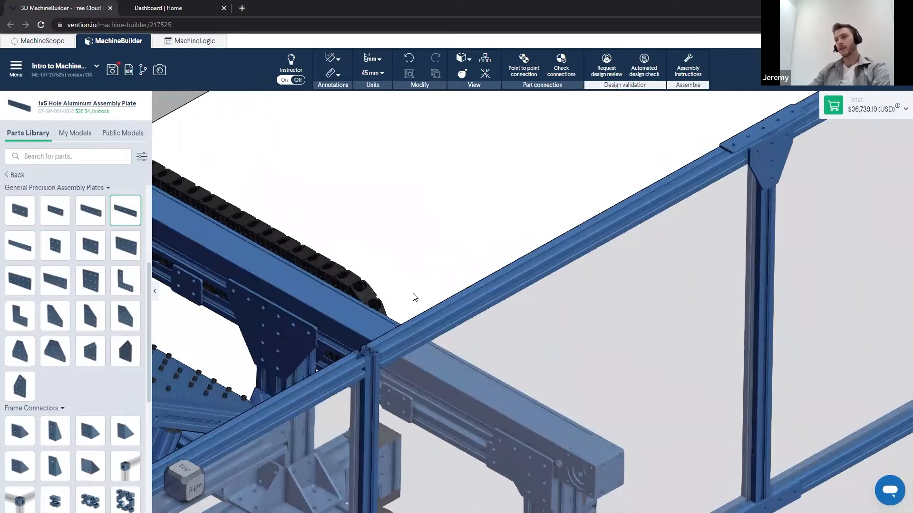
{"action": "right_click_drag", "start_coordinate": [483, 248], "coordinate": [477, 281]}
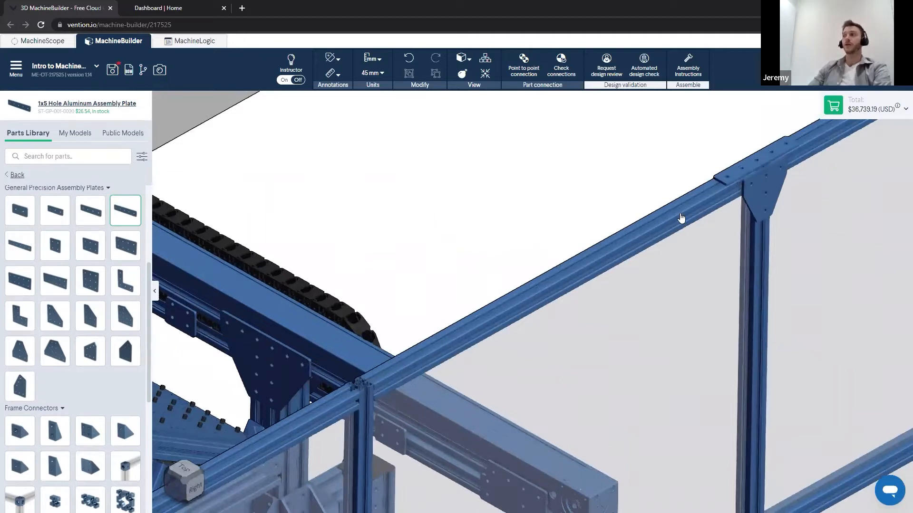
{"action": "left_click", "coordinate": [756, 167]}
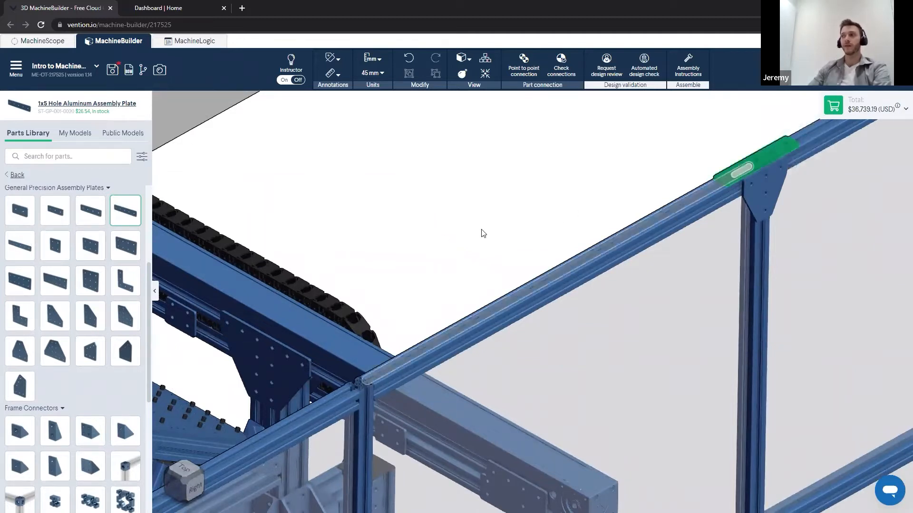
{"action": "key", "text": "space"}
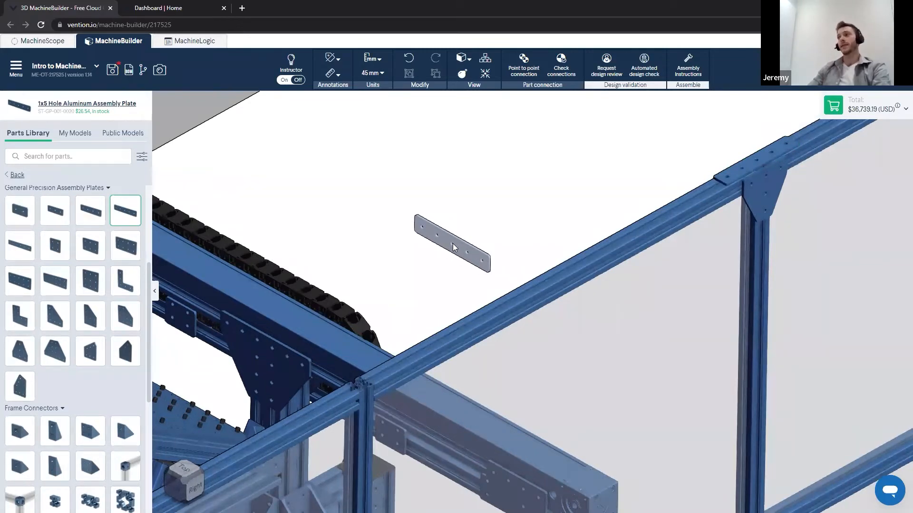
{"action": "key", "text": "Escape"}
{"action": "scroll", "coordinate": [454, 247], "scroll_direction": "down", "scroll_amount": 5}
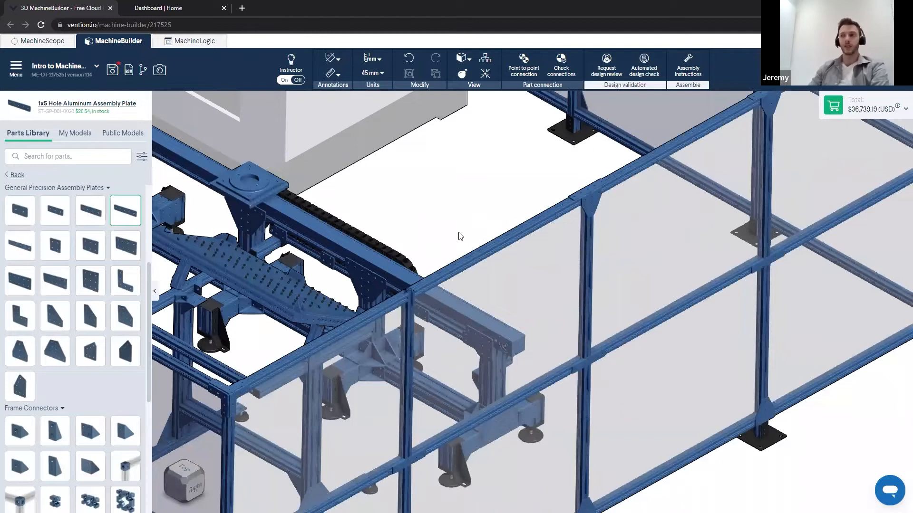
{"action": "scroll", "coordinate": [478, 214], "scroll_direction": "up", "scroll_amount": 6}
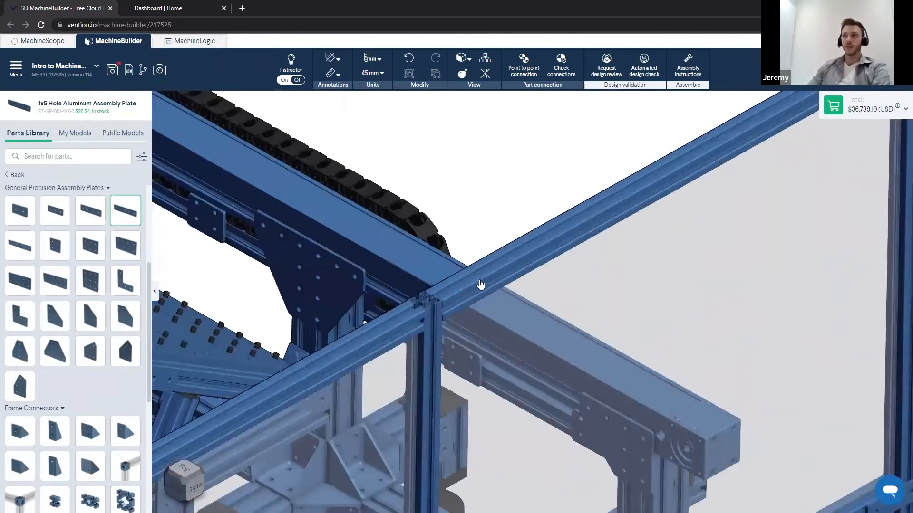
{"action": "left_click", "coordinate": [425, 307]}
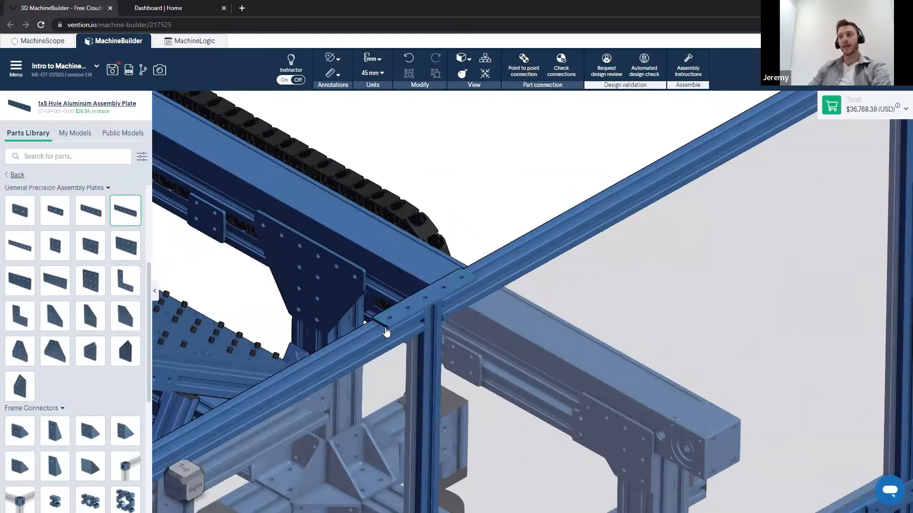
Step: Copy the tee joint plate from the neighbouring post and snap it to the front of the post below the new 1x5 plate
{"action": "scroll", "coordinate": [455, 303], "scroll_direction": "down", "scroll_amount": 2}
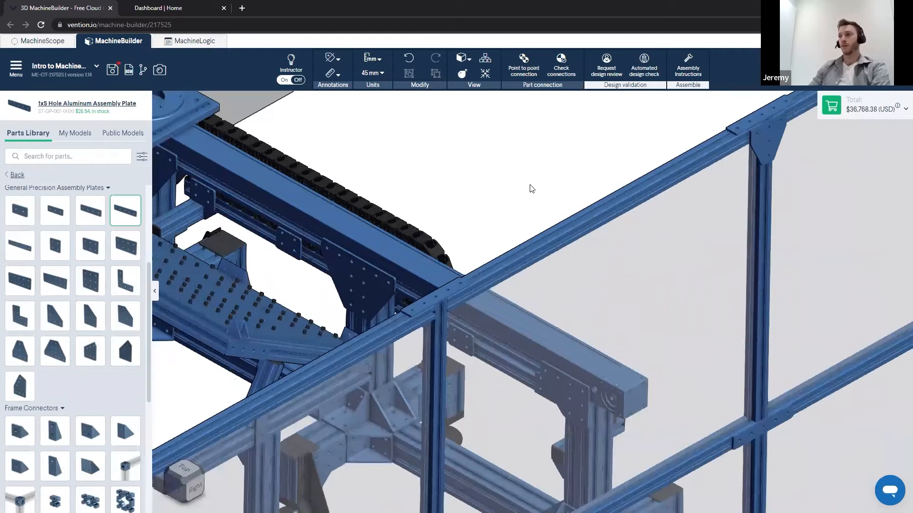
{"action": "middle_click_drag", "start_coordinate": [532, 188], "coordinate": [444, 216]}
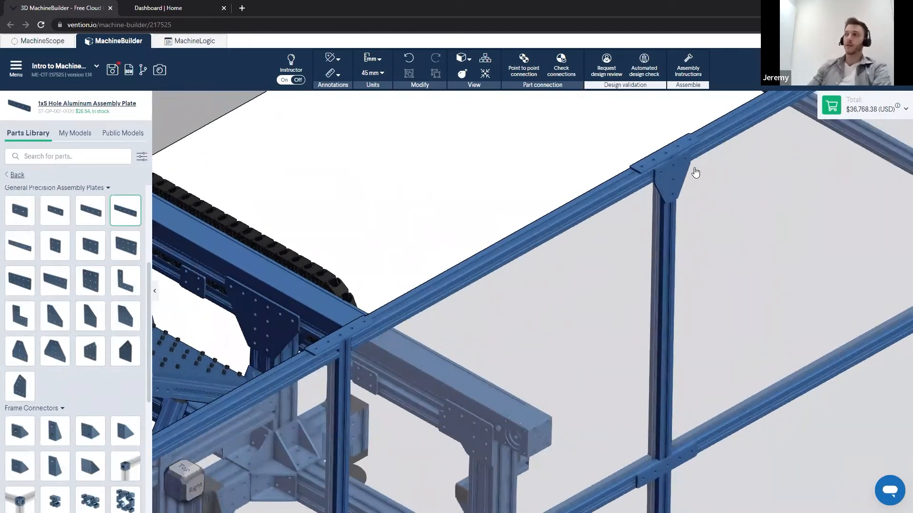
{"action": "left_click", "coordinate": [674, 184]}
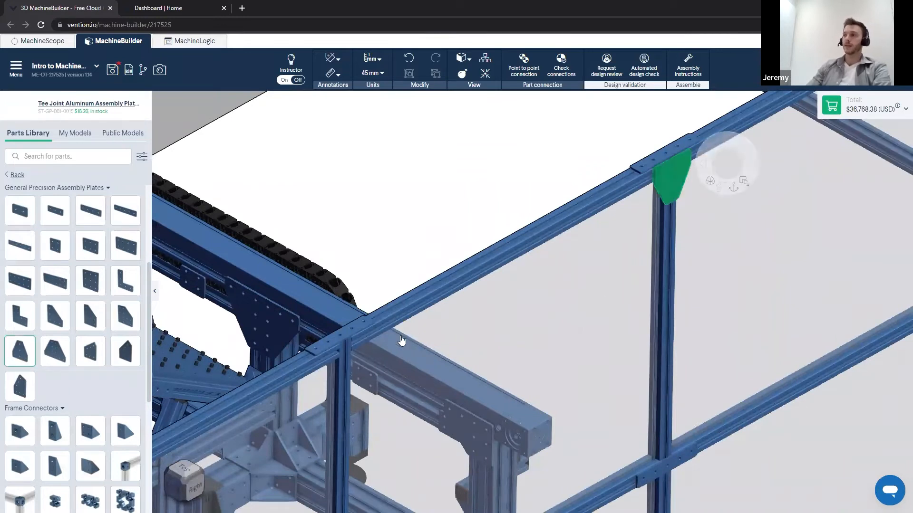
{"action": "scroll", "coordinate": [428, 259], "scroll_direction": "up", "scroll_amount": 3}
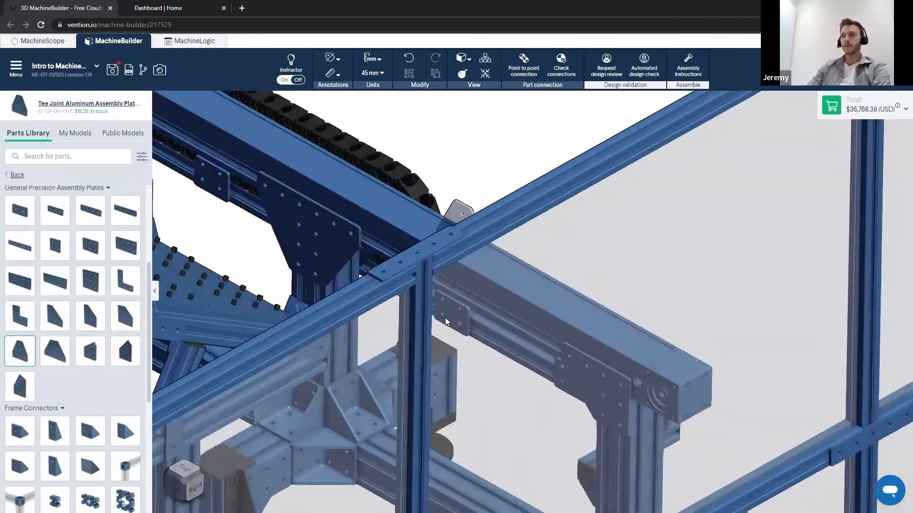
{"action": "left_click", "coordinate": [426, 270]}
Step: Compare the tee joint plate's orientations and place it in the first one, overlapping the horizontal extrusion and pointing down the post
{"action": "scroll", "coordinate": [425, 270], "scroll_direction": "up", "scroll_amount": 3}
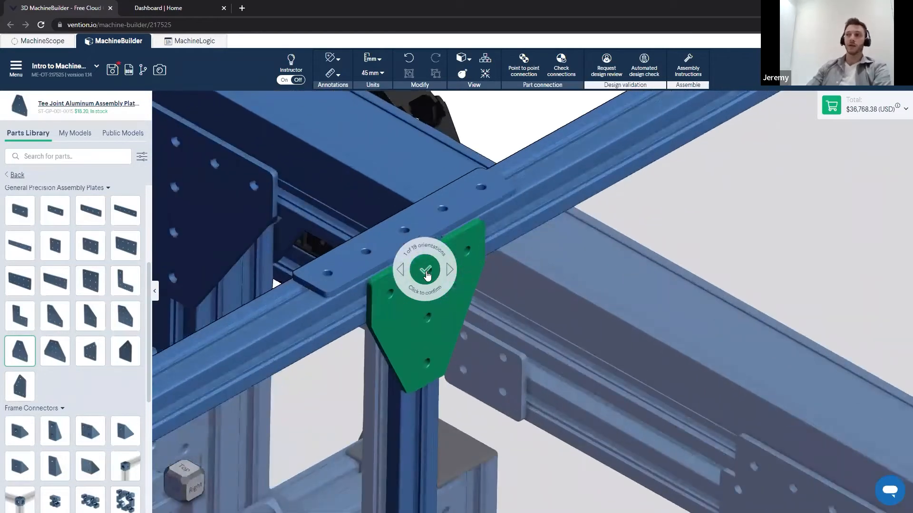
{"action": "key", "text": "Right"}
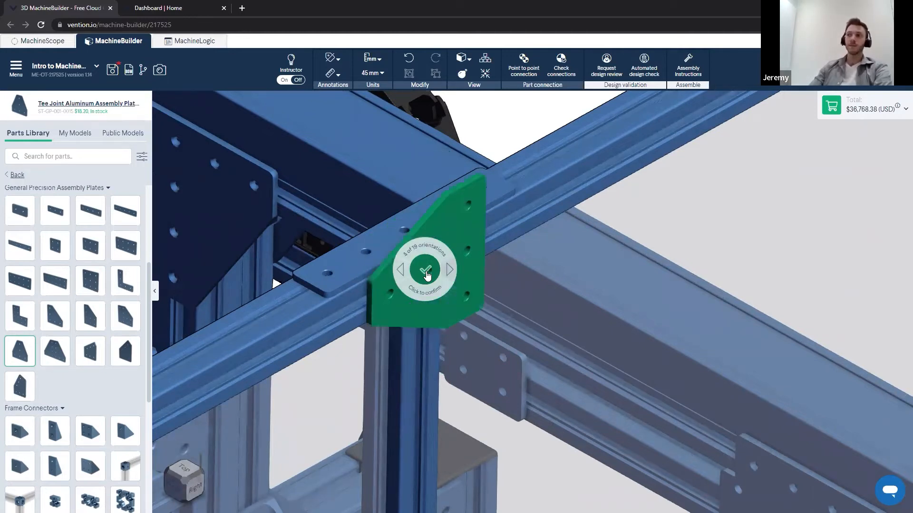
{"action": "key", "text": "Left"}
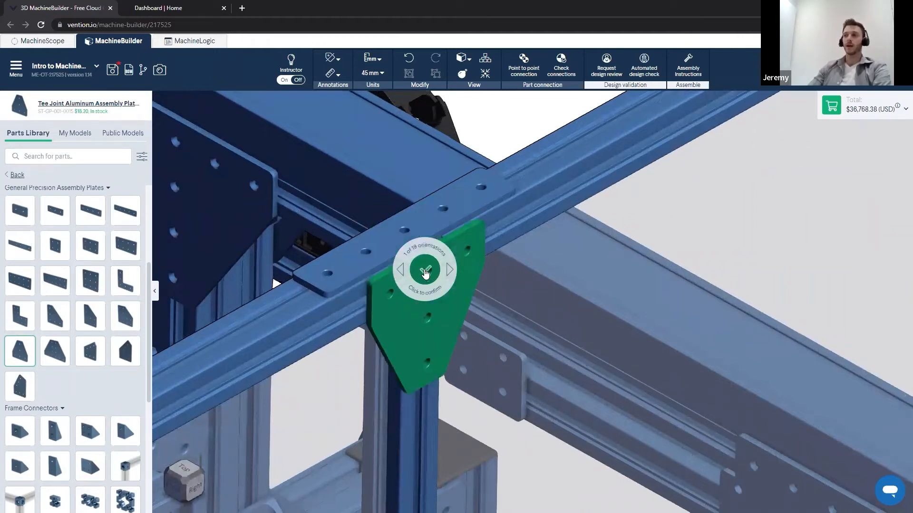
{"action": "left_click", "coordinate": [425, 272]}
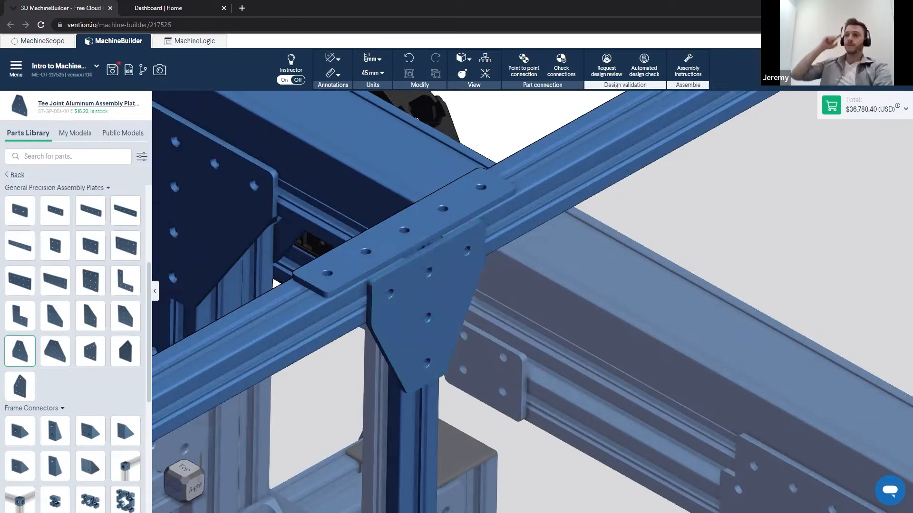
Step: Examine the post's bare foot beside the neighbouring anchored post and preview the 1x4 and 1x3 hole assembly plates
{"action": "scroll", "coordinate": [523, 359], "scroll_direction": "down", "scroll_amount": 5}
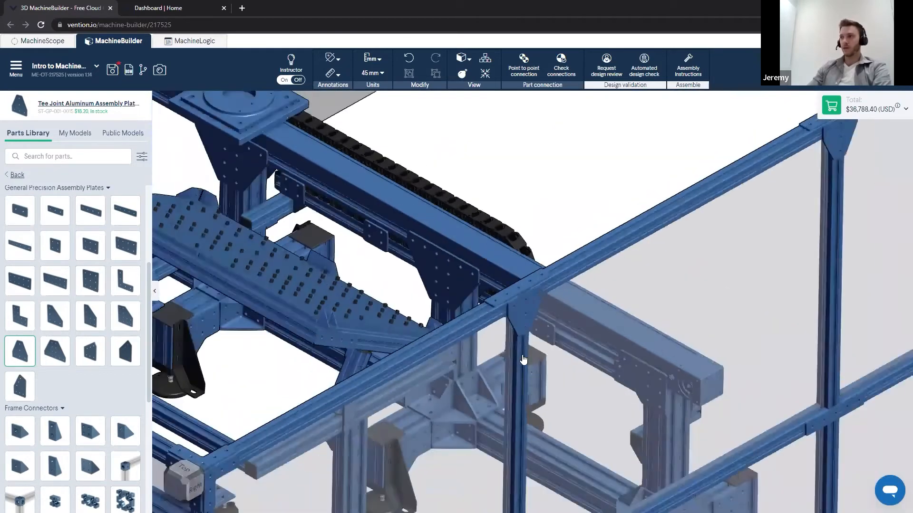
{"action": "scroll", "coordinate": [523, 360], "scroll_direction": "down", "scroll_amount": 10}
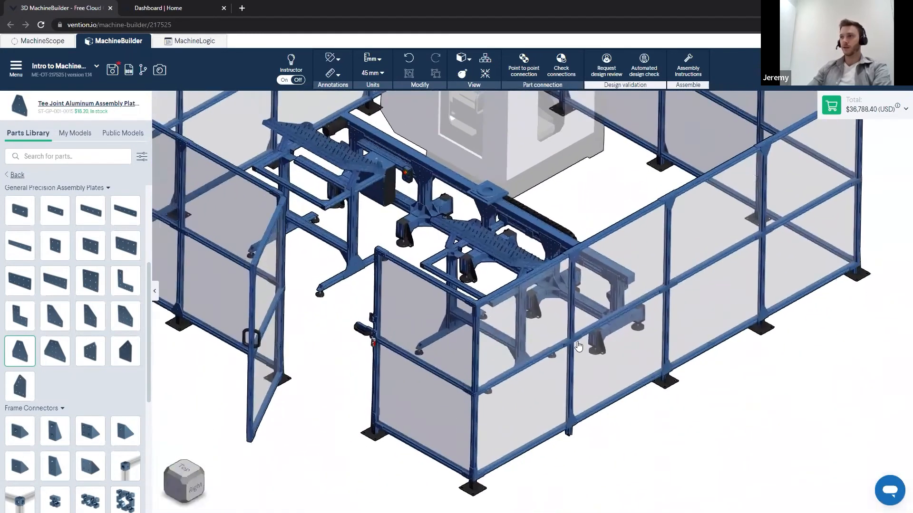
{"action": "scroll", "coordinate": [578, 345], "scroll_direction": "down", "scroll_amount": 3}
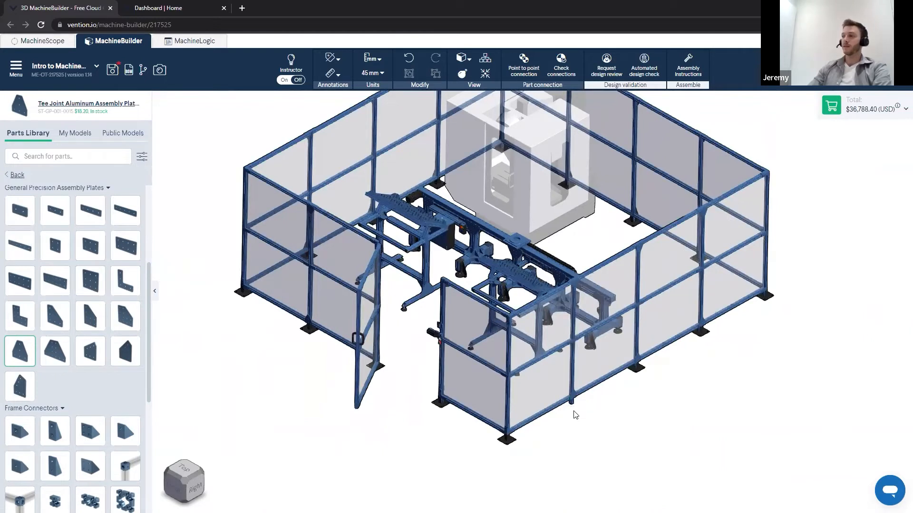
{"action": "scroll", "coordinate": [575, 415], "scroll_direction": "up", "scroll_amount": 10}
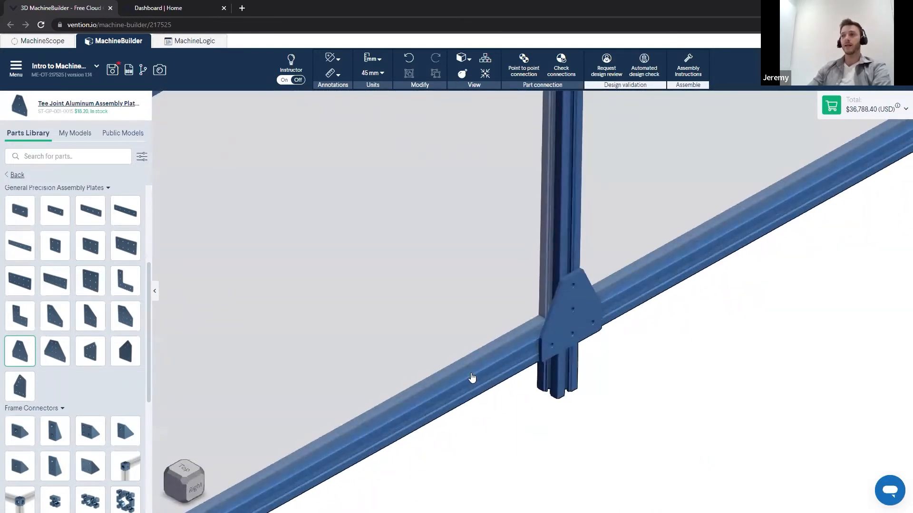
{"action": "scroll", "coordinate": [718, 309], "scroll_direction": "down", "scroll_amount": 3}
{"action": "left_click_drag", "start_coordinate": [863, 257], "coordinate": [663, 315]}
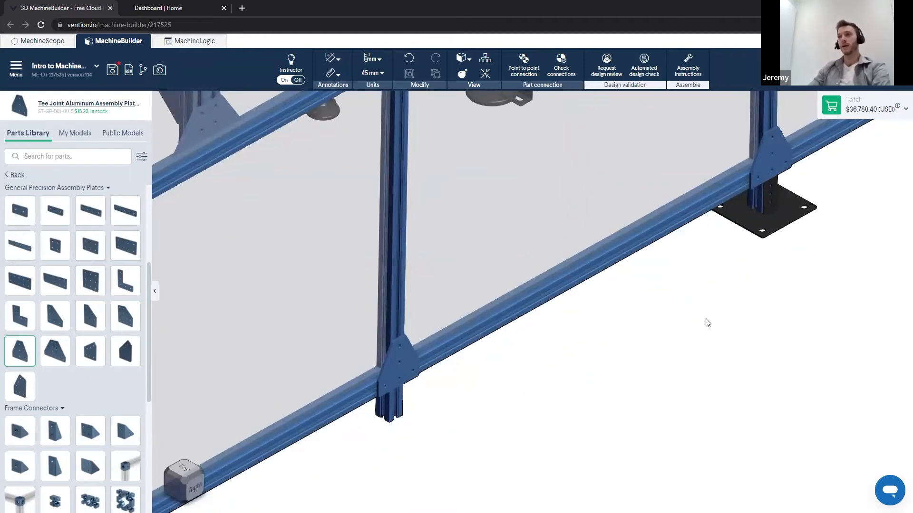
{"action": "left_click", "coordinate": [87, 220]}
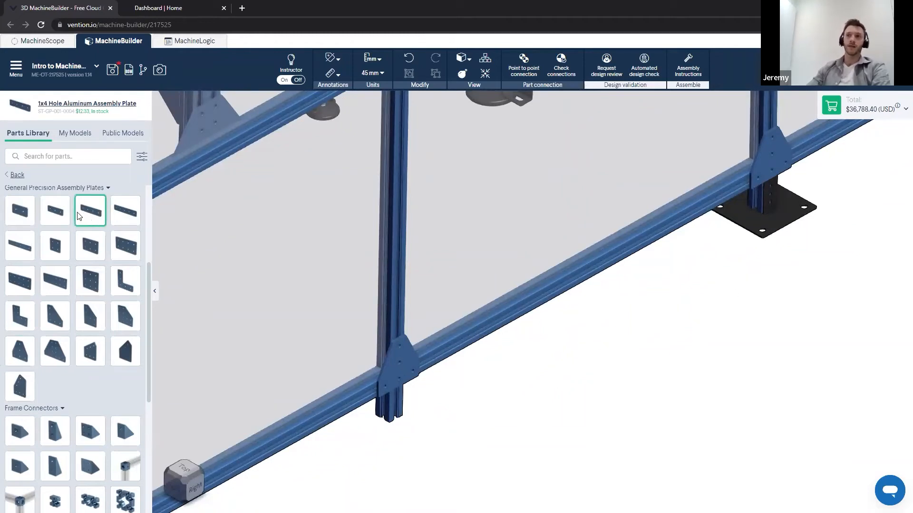
{"action": "left_click", "coordinate": [65, 212]}
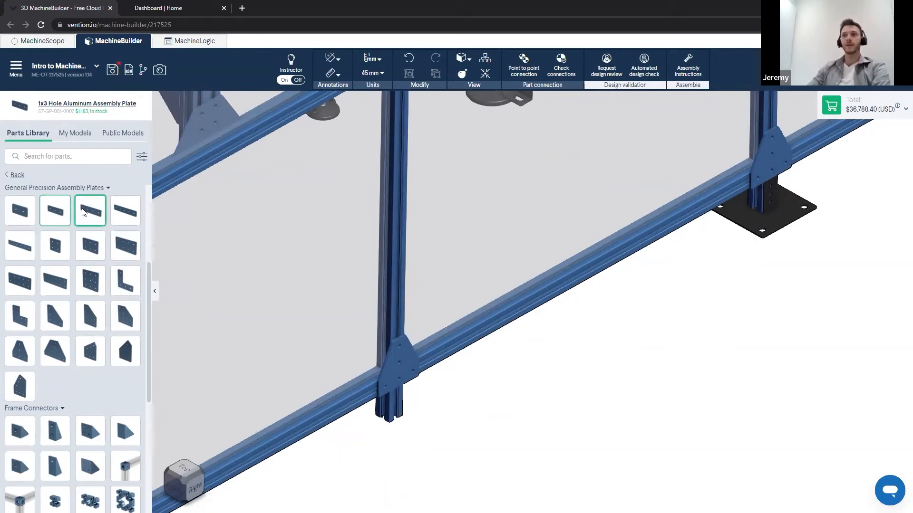
Step: Find the leveling feet and floor mounts among the Frame Accessories and choose the 45mm x 90mm Floor Anchor
{"action": "scroll", "coordinate": [60, 219], "scroll_direction": "up", "scroll_amount": 2}
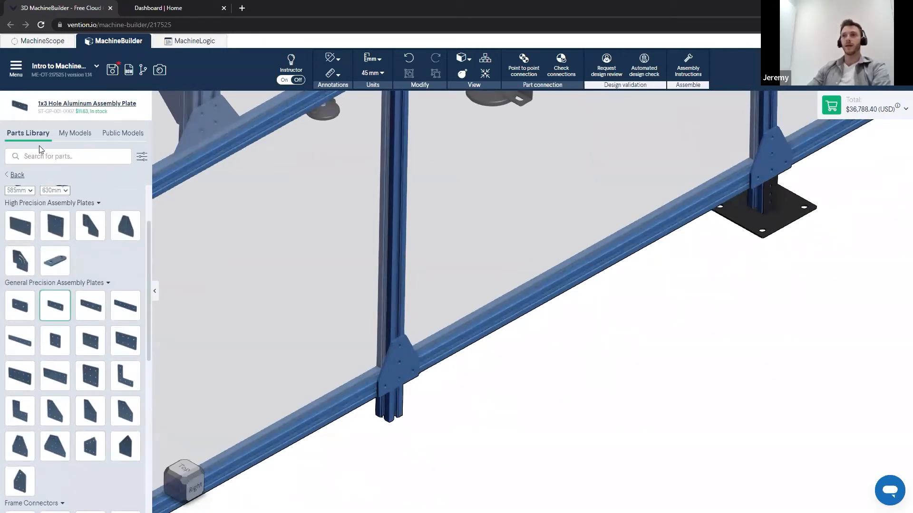
{"action": "left_click", "coordinate": [30, 136]}
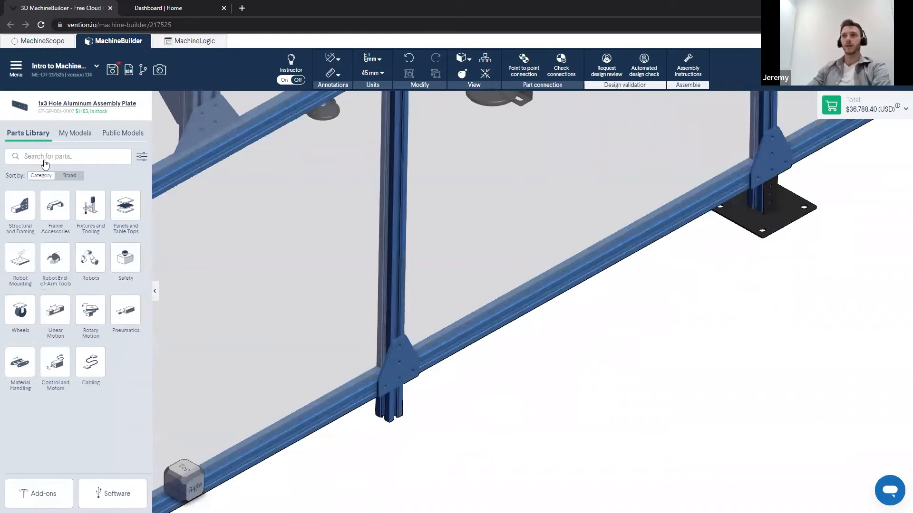
{"action": "left_click", "coordinate": [55, 206]}
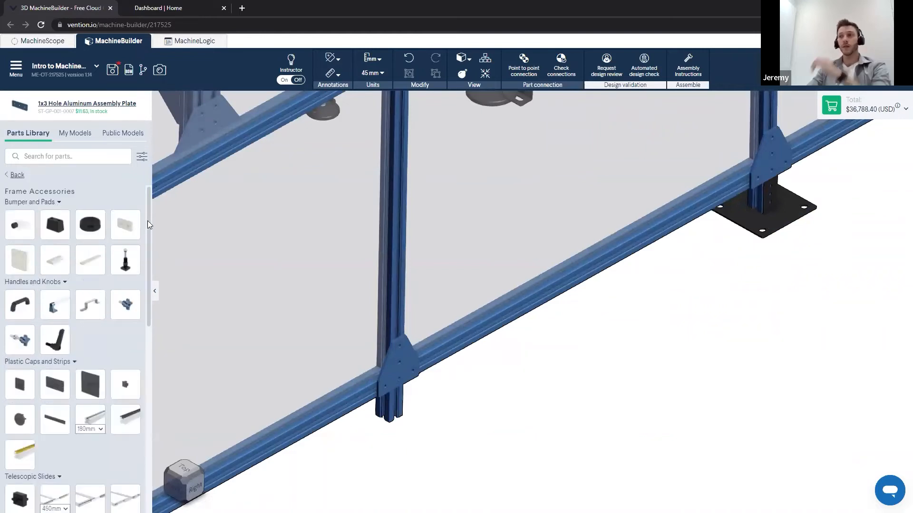
{"action": "left_click_drag", "start_coordinate": [148, 222], "coordinate": [147, 296]}
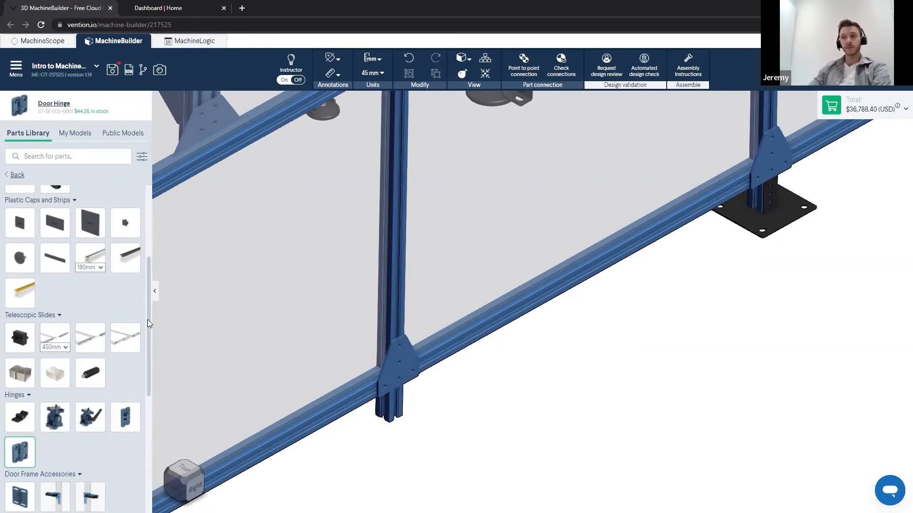
{"action": "left_click_drag", "start_coordinate": [147, 319], "coordinate": [148, 342]}
{"action": "scroll", "coordinate": [149, 352], "scroll_direction": "down", "scroll_amount": 3}
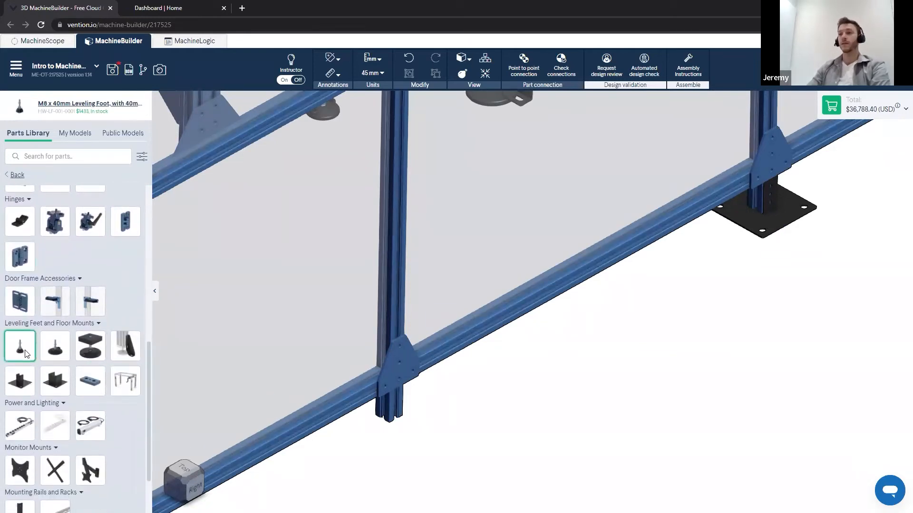
{"action": "left_click", "coordinate": [27, 385]}
Step: Snap the floor anchor onto the lower end of the post and place it in the second of its four orientations
{"action": "scroll", "coordinate": [447, 435], "scroll_direction": "up", "scroll_amount": 3}
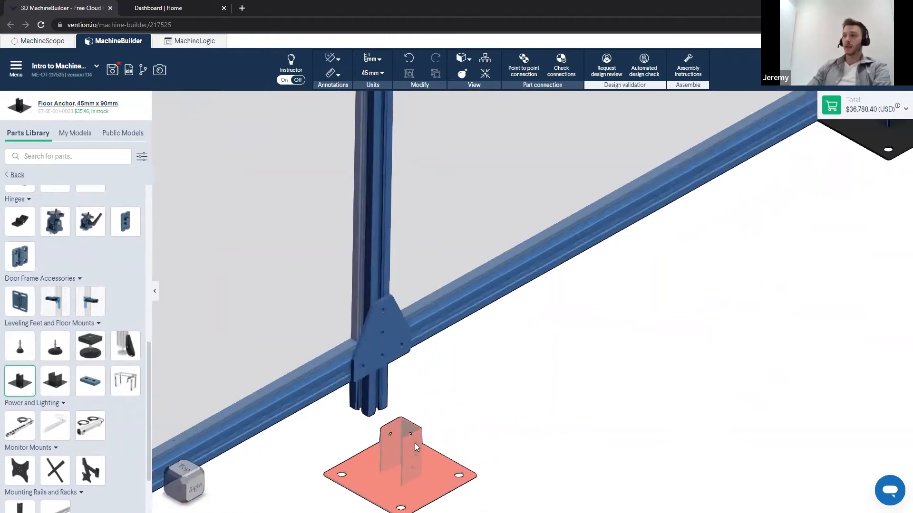
{"action": "middle_click_drag", "start_coordinate": [415, 443], "coordinate": [481, 411]}
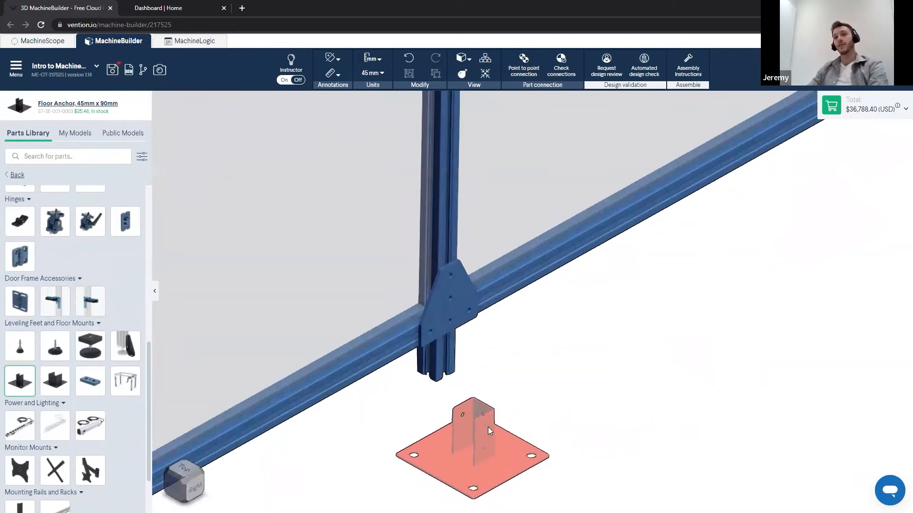
{"action": "left_click", "coordinate": [483, 421]}
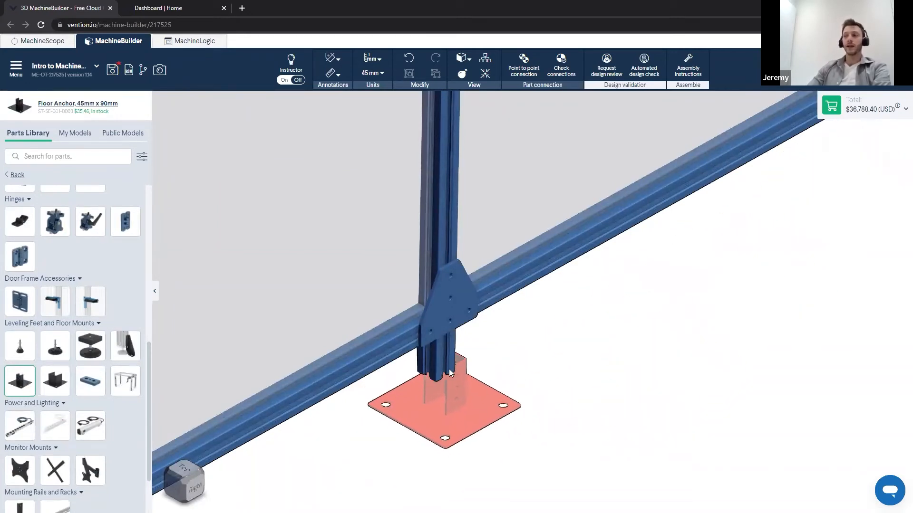
{"action": "left_click", "coordinate": [439, 356]}
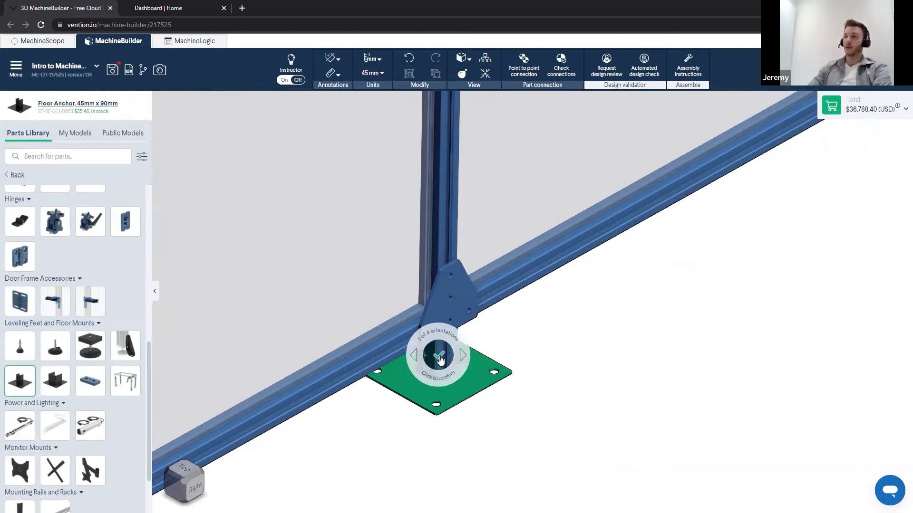
{"action": "left_click", "coordinate": [440, 358]}
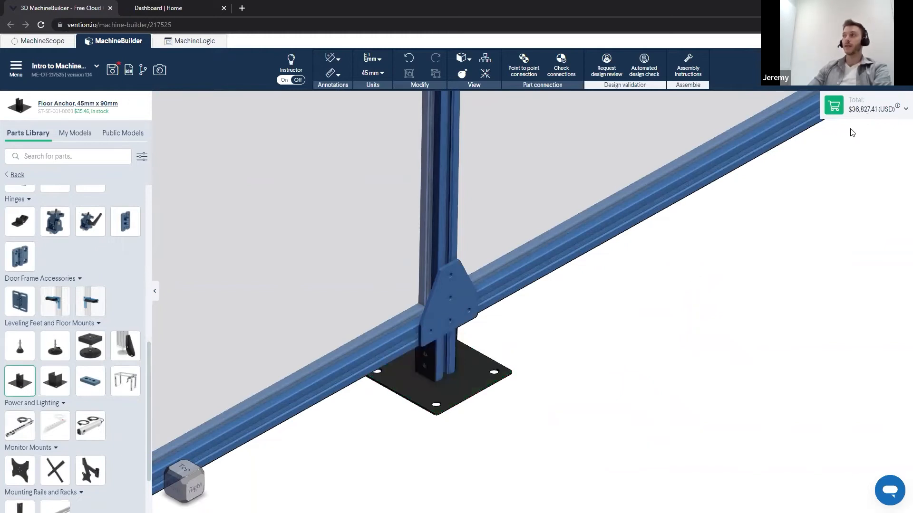
Step: Pick up the new floor anchor again and re-place it on the post's foot in the third of its four orientations
{"action": "scroll", "coordinate": [586, 318], "scroll_direction": "down", "scroll_amount": 5}
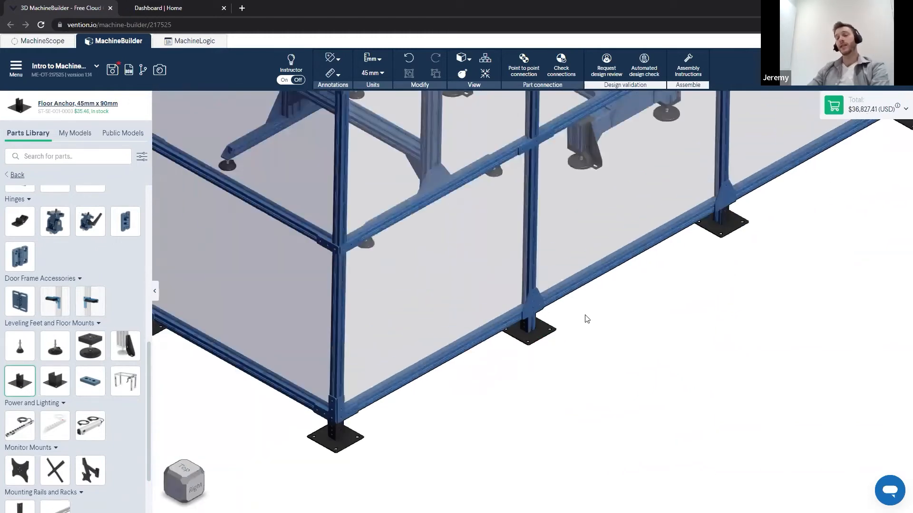
{"action": "scroll", "coordinate": [586, 319], "scroll_direction": "down", "scroll_amount": 10}
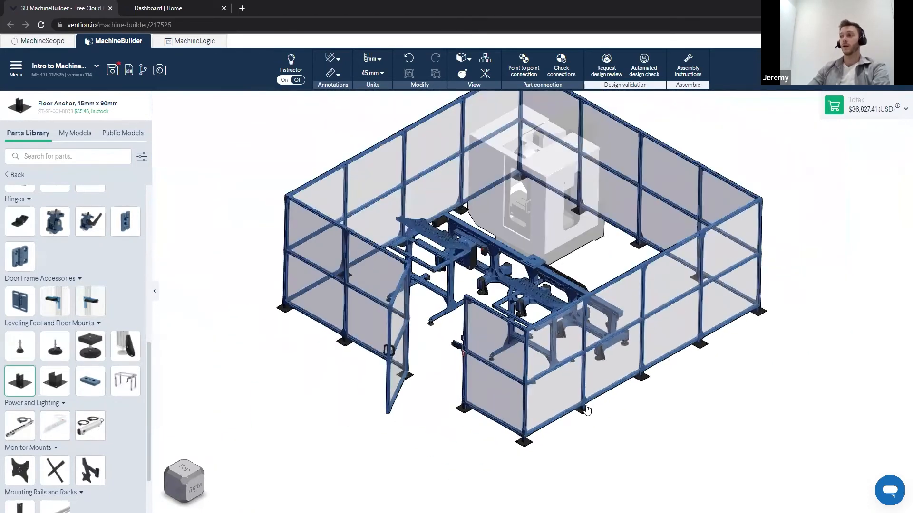
{"action": "middle_click_drag", "start_coordinate": [587, 410], "coordinate": [588, 422]}
{"action": "right_click_drag", "start_coordinate": [588, 422], "coordinate": [588, 418]}
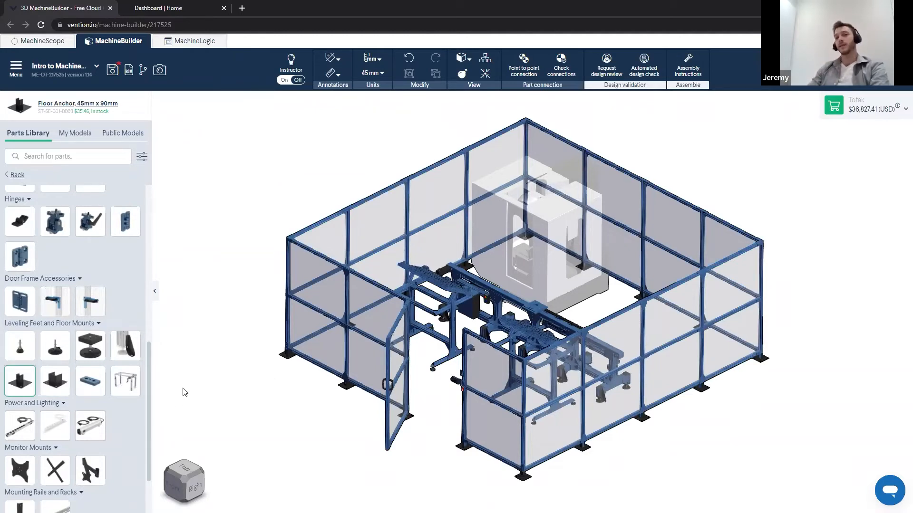
{"action": "scroll", "coordinate": [591, 455], "scroll_direction": "up", "scroll_amount": 2}
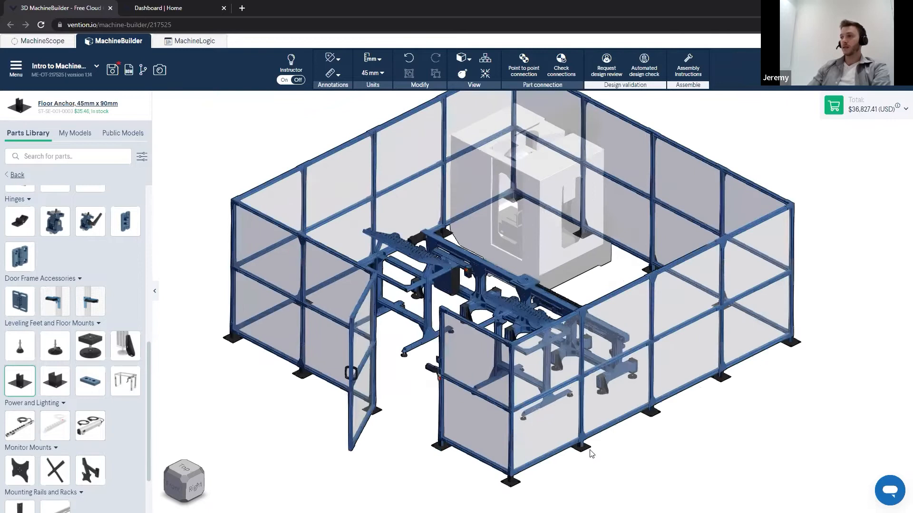
{"action": "scroll", "coordinate": [591, 454], "scroll_direction": "up", "scroll_amount": 5}
{"action": "scroll", "coordinate": [564, 447], "scroll_direction": "up", "scroll_amount": 2}
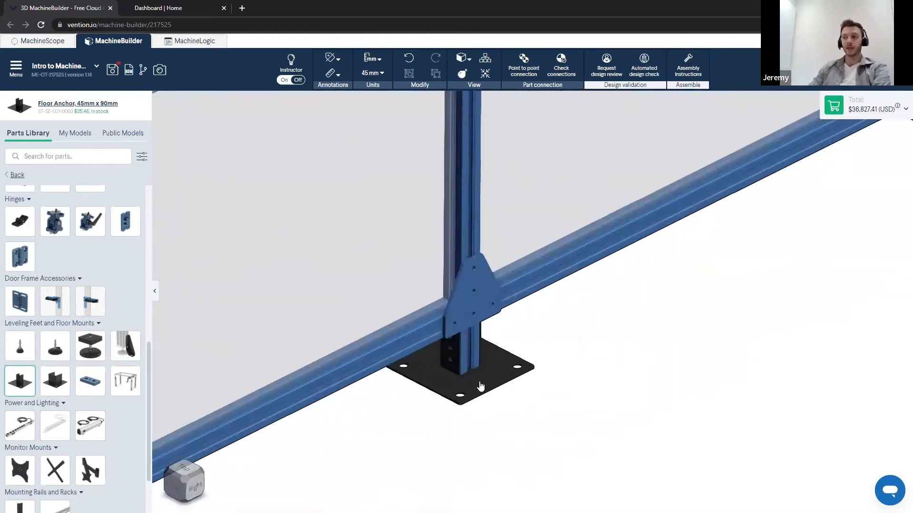
{"action": "left_click", "coordinate": [477, 389]}
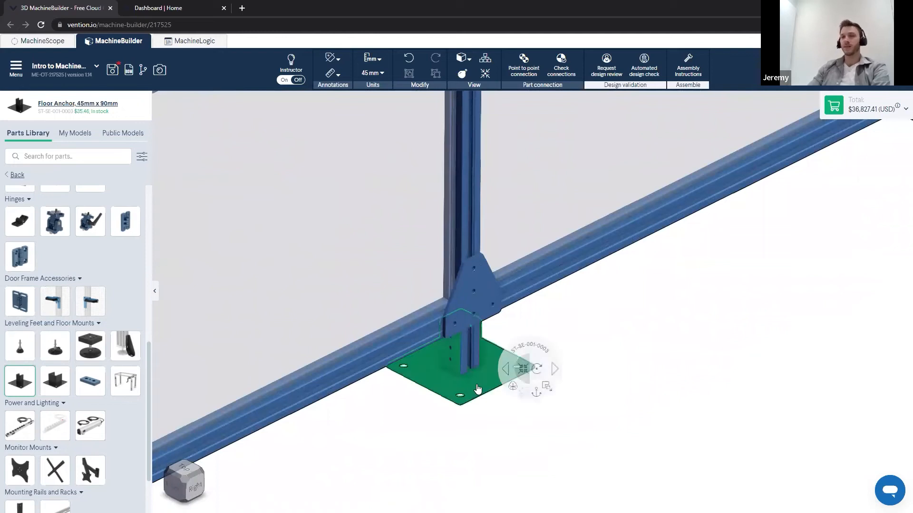
{"action": "left_click_drag", "start_coordinate": [475, 396], "coordinate": [466, 356]}
{"action": "key", "text": "Right"}
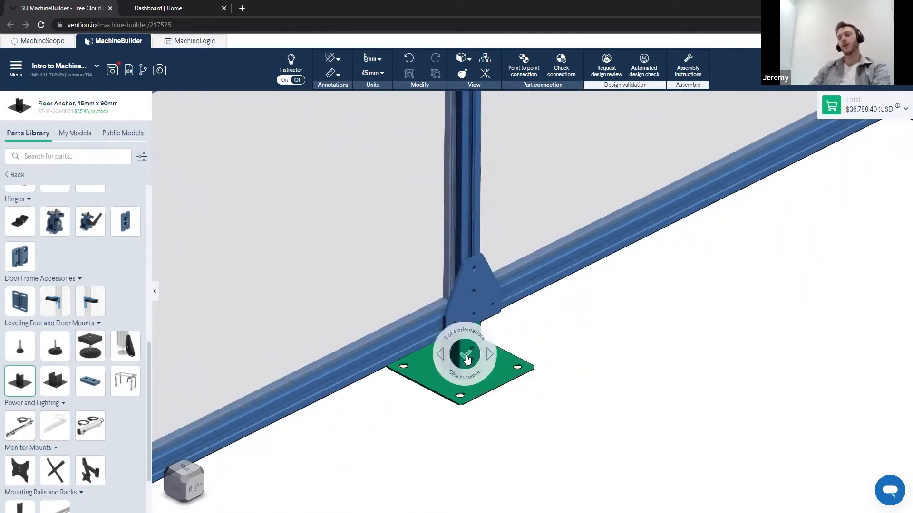
{"action": "left_click", "coordinate": [467, 359]}
Step: Examine the whole enclosure from outside and the two perforated tables beside the long rail inside it
{"action": "scroll", "coordinate": [533, 359], "scroll_direction": "down", "scroll_amount": 5}
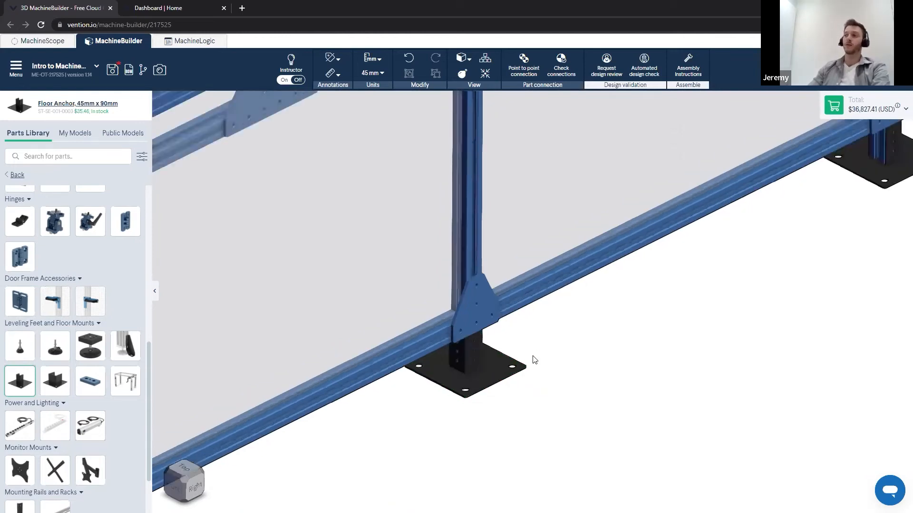
{"action": "scroll", "coordinate": [540, 424], "scroll_direction": "down", "scroll_amount": 2}
{"action": "right_click_drag", "start_coordinate": [534, 359], "coordinate": [552, 416]}
{"action": "scroll", "coordinate": [529, 429], "scroll_direction": "down", "scroll_amount": 3}
{"action": "scroll", "coordinate": [553, 415], "scroll_direction": "down", "scroll_amount": 5}
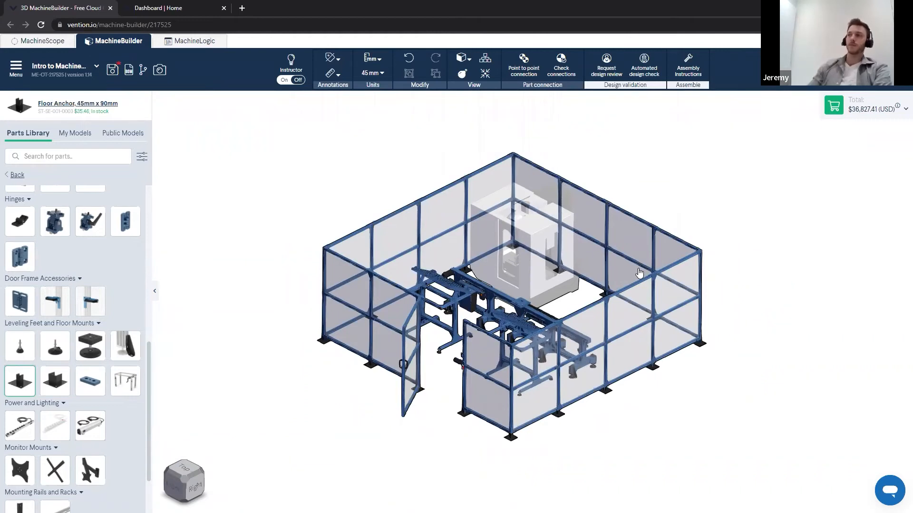
{"action": "scroll", "coordinate": [452, 293], "scroll_direction": "up", "scroll_amount": 5}
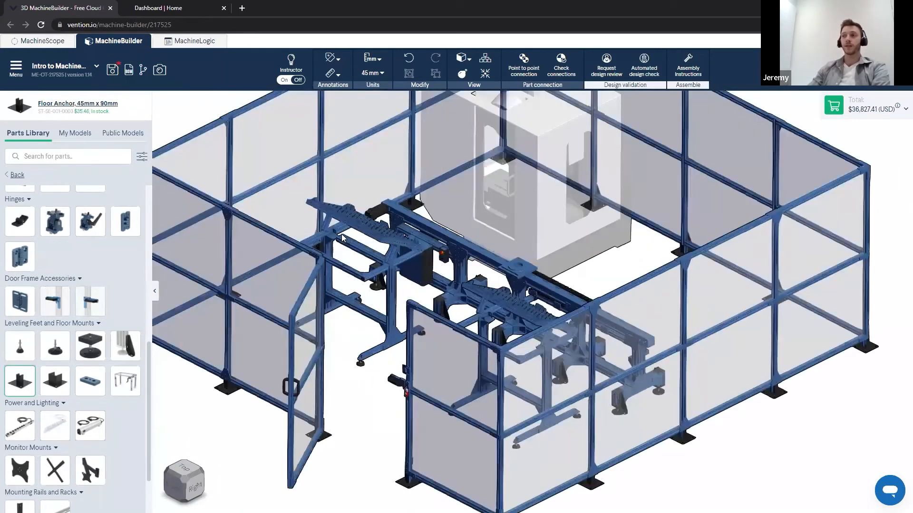
{"action": "scroll", "coordinate": [341, 238], "scroll_direction": "up", "scroll_amount": 4}
{"action": "scroll", "coordinate": [326, 192], "scroll_direction": "up", "scroll_amount": 3}
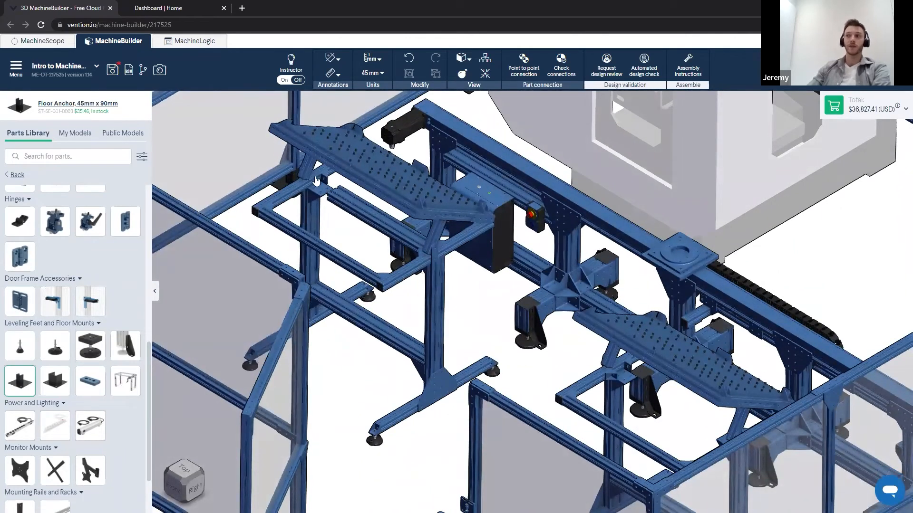
{"action": "right_click_drag", "start_coordinate": [572, 365], "coordinate": [457, 269]}
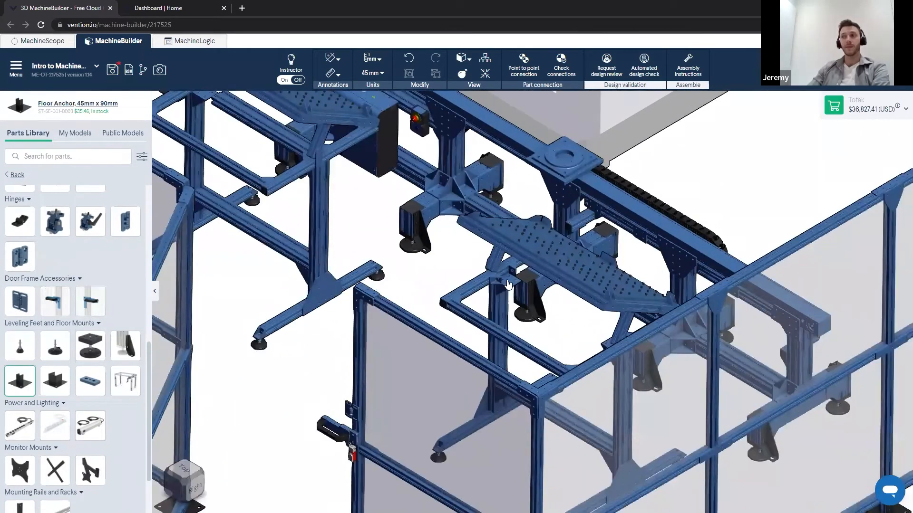
{"action": "right_click_drag", "start_coordinate": [348, 247], "coordinate": [506, 359]}
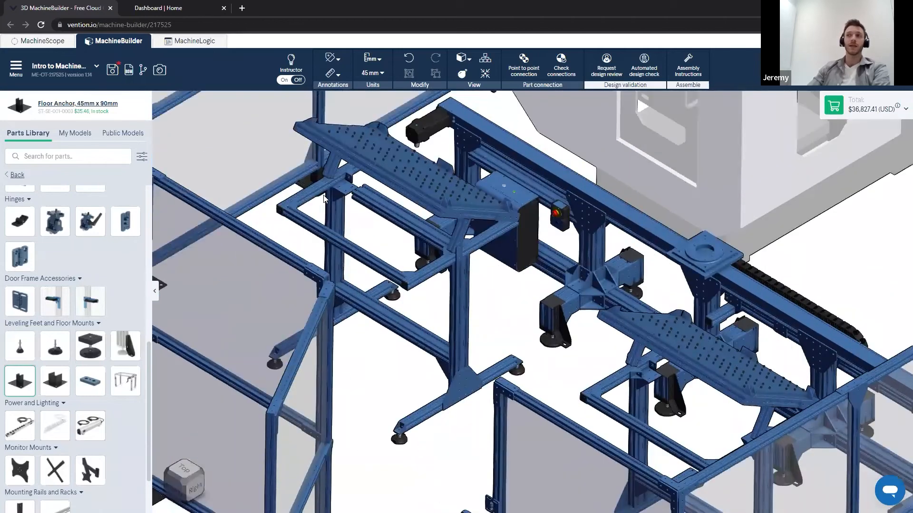
{"action": "scroll", "coordinate": [328, 196], "scroll_direction": "down", "scroll_amount": 5}
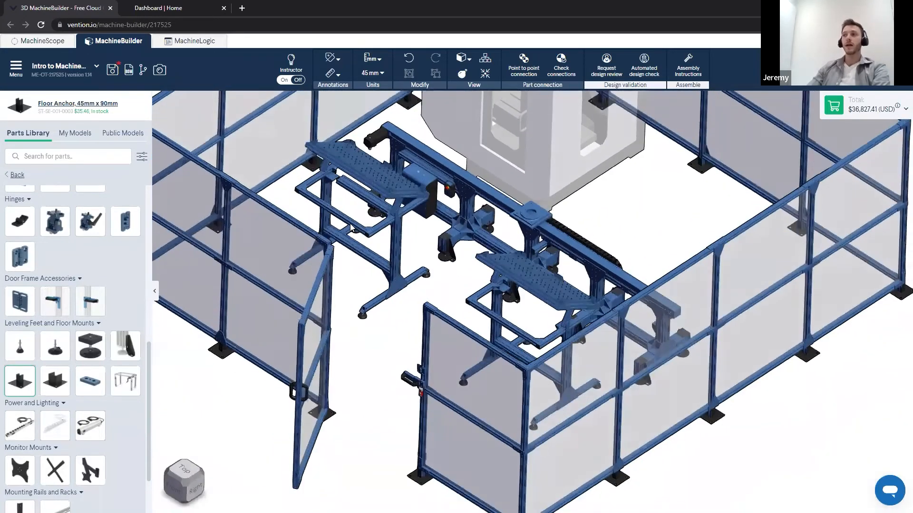
Step: Try enclosing and crossing window selections on the enclosure's outer corner section beside the door
{"action": "right_click_drag", "start_coordinate": [346, 207], "coordinate": [394, 289]}
{"action": "scroll", "coordinate": [394, 289], "scroll_direction": "up", "scroll_amount": 3}
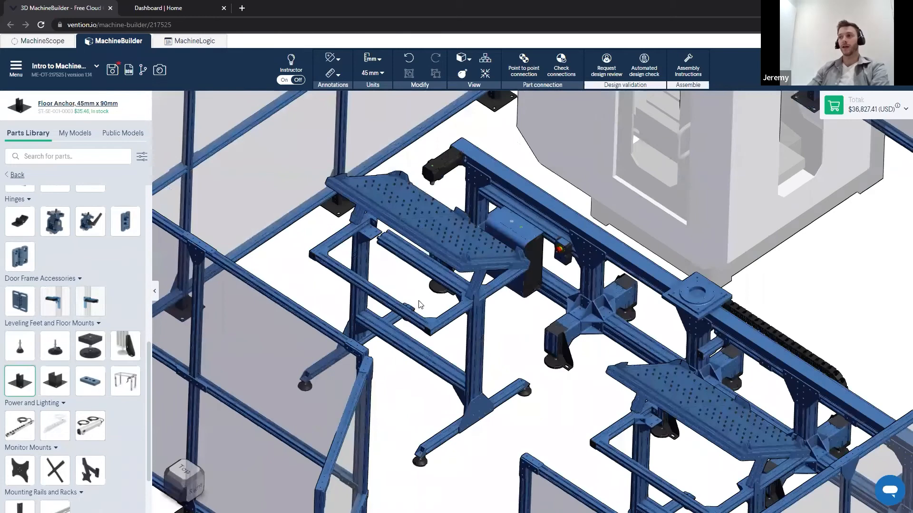
{"action": "left_click_drag", "start_coordinate": [332, 320], "coordinate": [458, 261]}
{"action": "scroll", "coordinate": [442, 240], "scroll_direction": "down", "scroll_amount": 3}
{"action": "scroll", "coordinate": [448, 318], "scroll_direction": "down", "scroll_amount": 4}
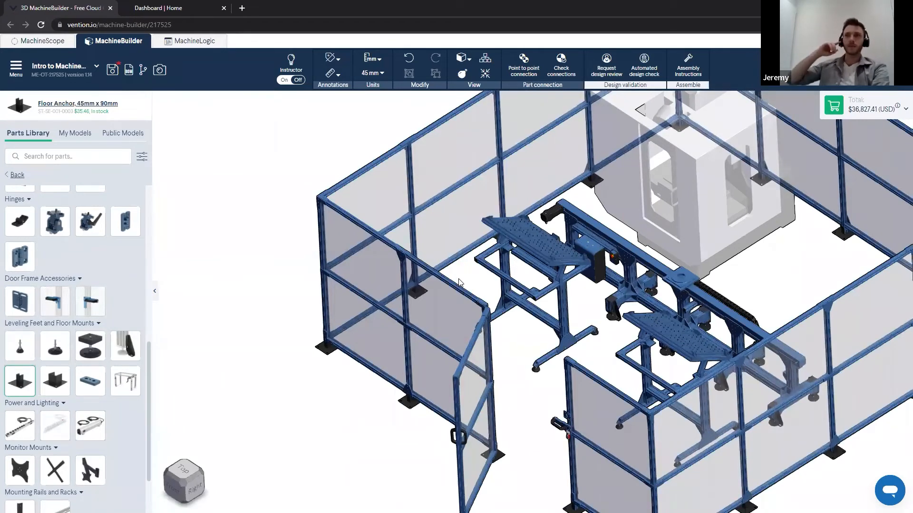
{"action": "mouse_move", "coordinate": [310, 183]}
{"action": "left_mouse_down"}
{"action": "mouse_move", "coordinate": [317, 207]}
{"action": "mouse_move", "coordinate": [319, 195]}
{"action": "left_mouse_up"}
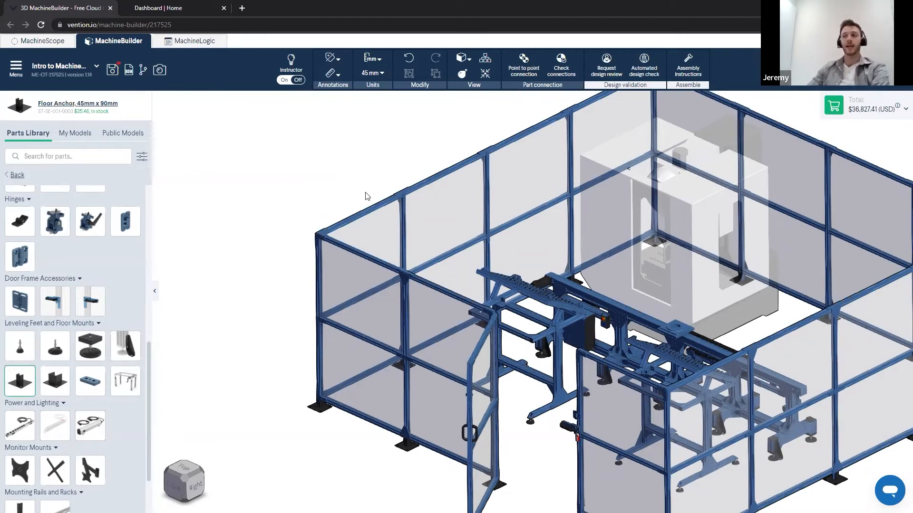
{"action": "left_click_drag", "start_coordinate": [246, 153], "coordinate": [430, 475]}
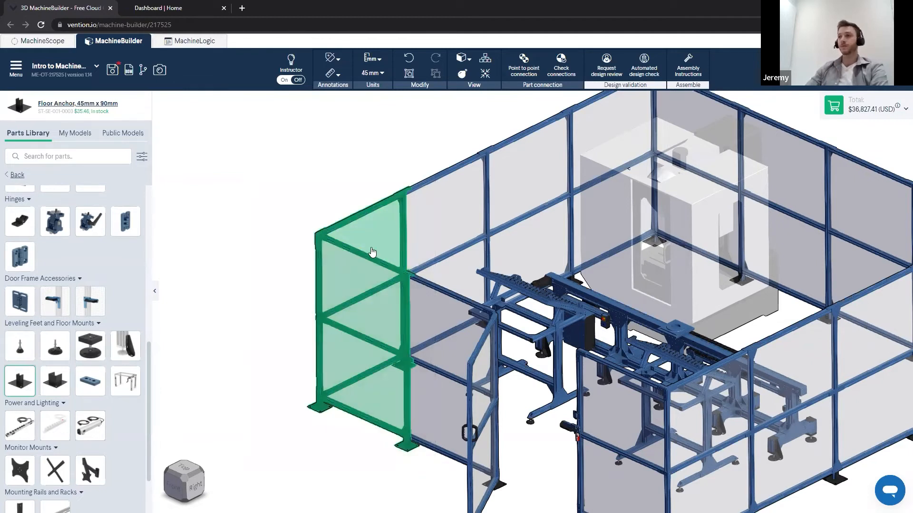
{"action": "left_click", "coordinate": [394, 147]}
{"action": "left_click_drag", "start_coordinate": [418, 142], "coordinate": [275, 485]}
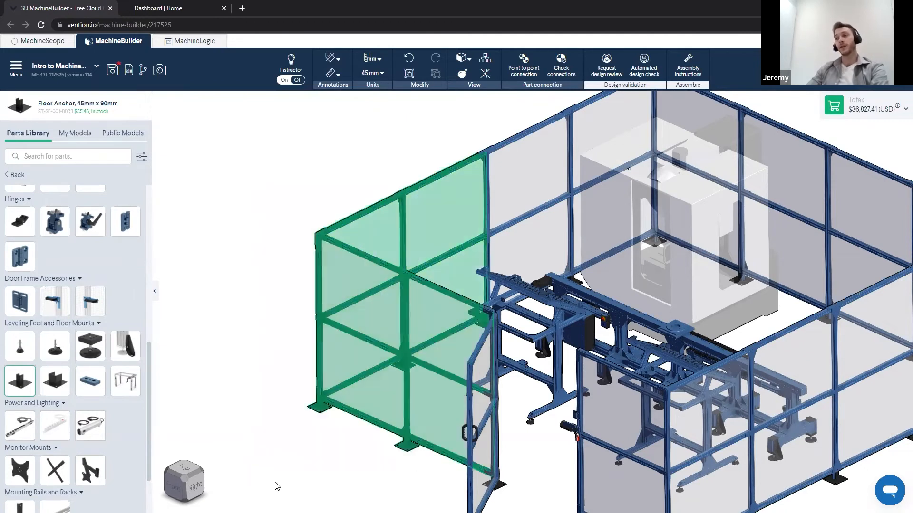
{"action": "left_click", "coordinate": [251, 205]}
Step: Select the enclosure's corner section with an enclosing window, hide it, and show it again
{"action": "left_click_drag", "start_coordinate": [249, 147], "coordinate": [445, 493]}
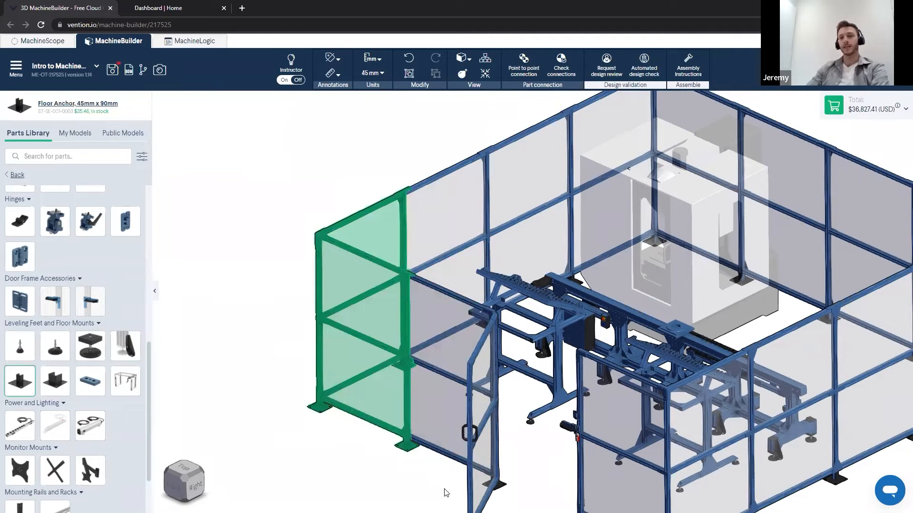
{"action": "key", "text": "Delete"}
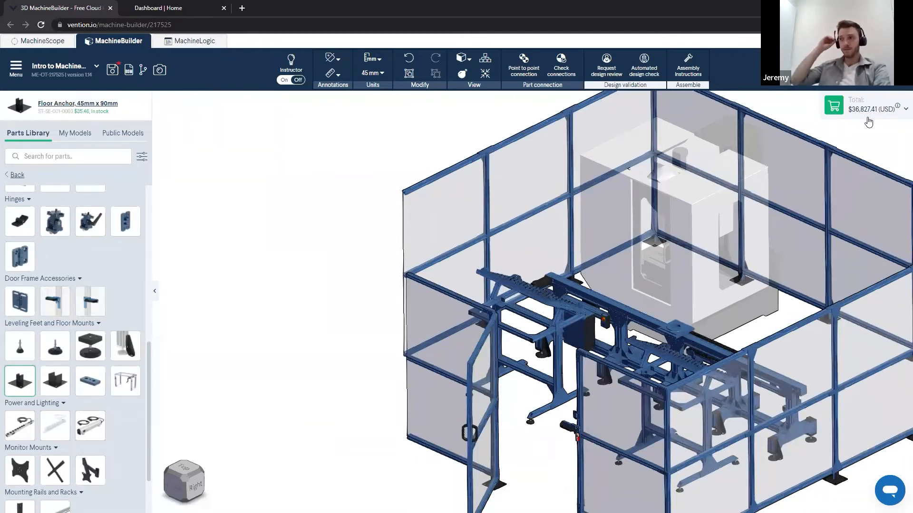
{"action": "right_click_drag", "start_coordinate": [534, 380], "coordinate": [469, 398]}
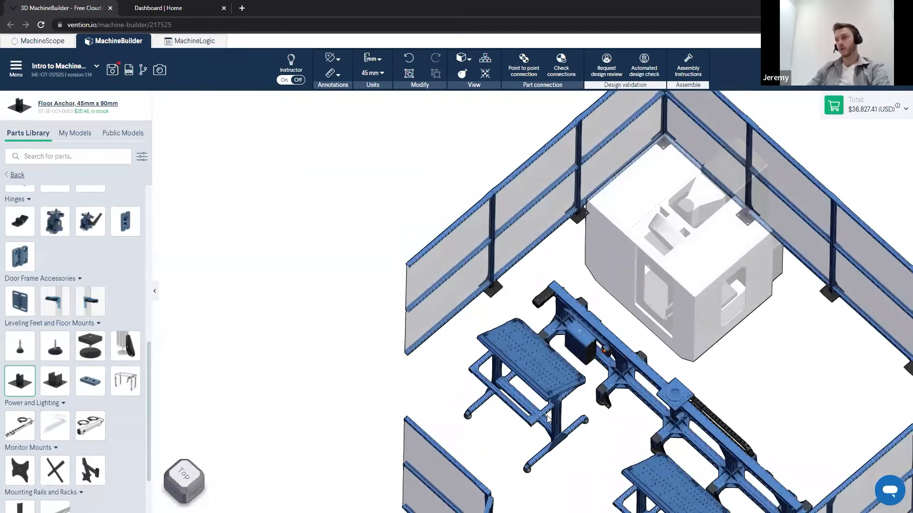
{"action": "left_click", "coordinate": [436, 430]}
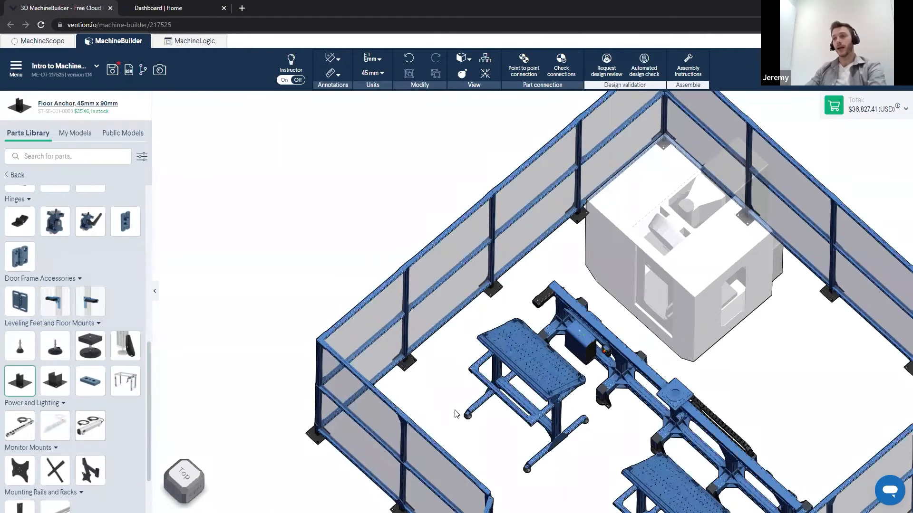
Step: Isolate the two perforated tables from the rest of the cell, selecting both from the top view
{"action": "left_click_drag", "start_coordinate": [452, 381], "coordinate": [467, 423]}
{"action": "left_click", "coordinate": [183, 476]}
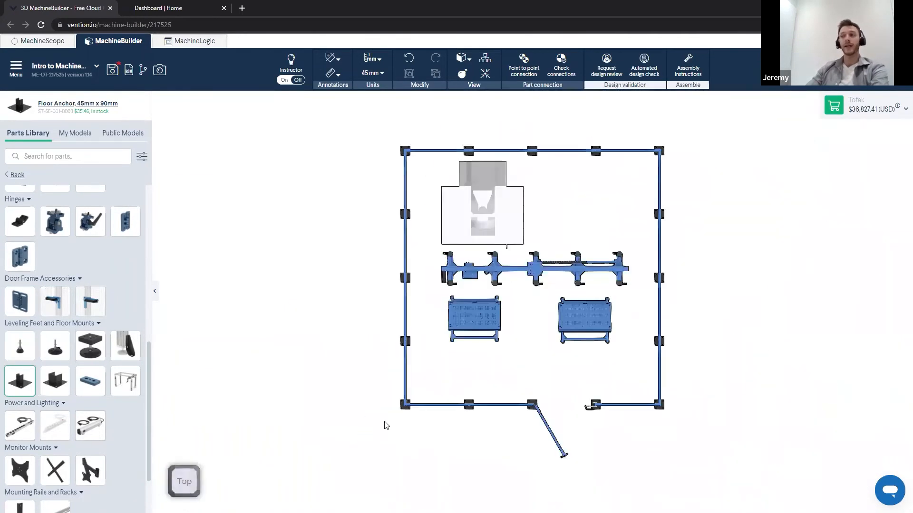
{"action": "scroll", "coordinate": [506, 367], "scroll_direction": "up", "scroll_amount": 3}
{"action": "right_click_drag", "start_coordinate": [491, 380], "coordinate": [480, 390]}
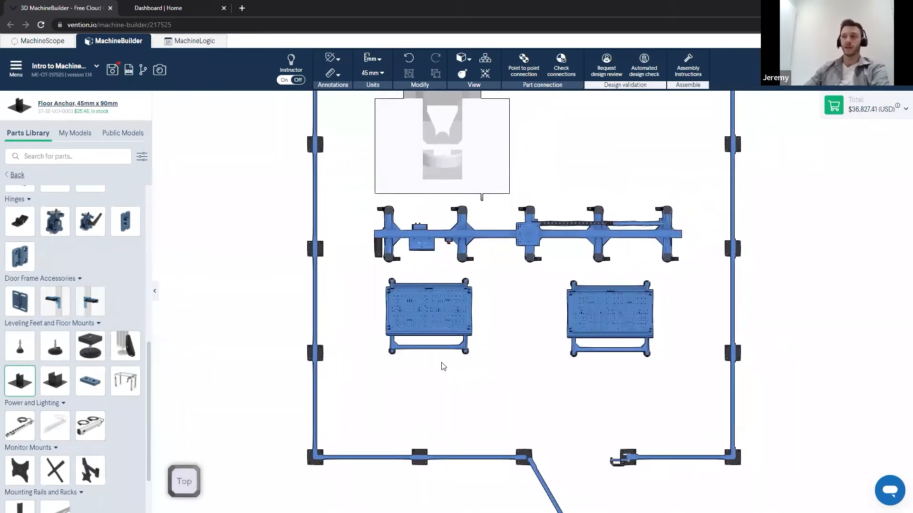
{"action": "left_click_drag", "start_coordinate": [369, 271], "coordinate": [679, 393]}
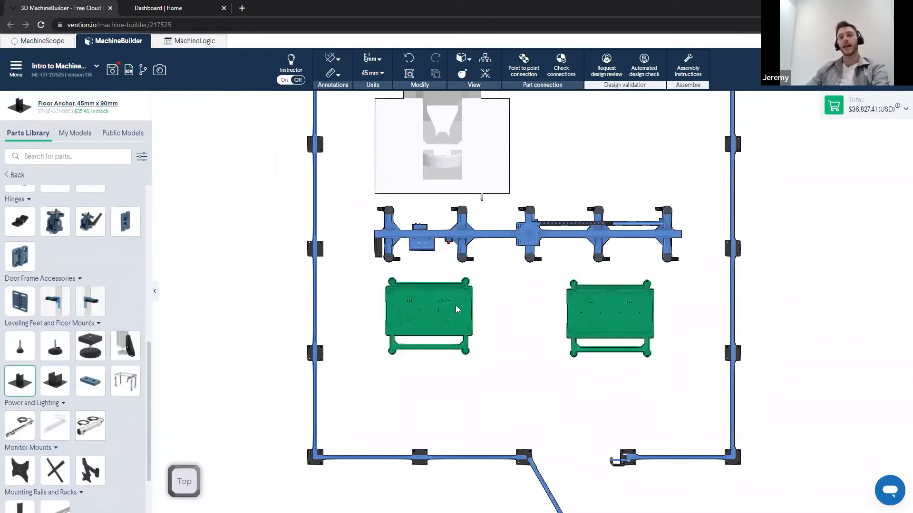
{"action": "key", "text": "i"}
{"action": "left_click", "coordinate": [478, 401]}
Step: Inspect the first isolated table's frame and identify its short crossbeam extrusion and the gusset beside the gap
{"action": "right_click_drag", "start_coordinate": [478, 401], "coordinate": [456, 363]}
{"action": "scroll", "coordinate": [444, 273], "scroll_direction": "up", "scroll_amount": 5}
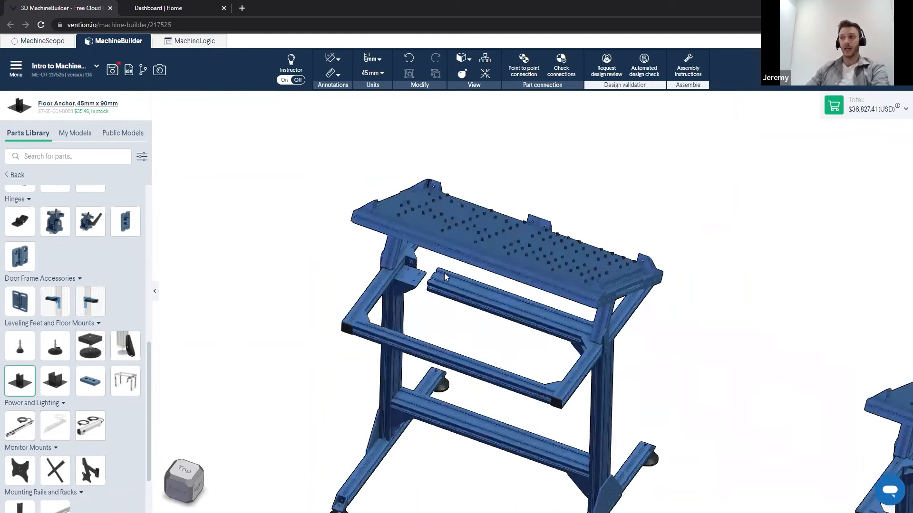
{"action": "scroll", "coordinate": [444, 273], "scroll_direction": "up", "scroll_amount": 1}
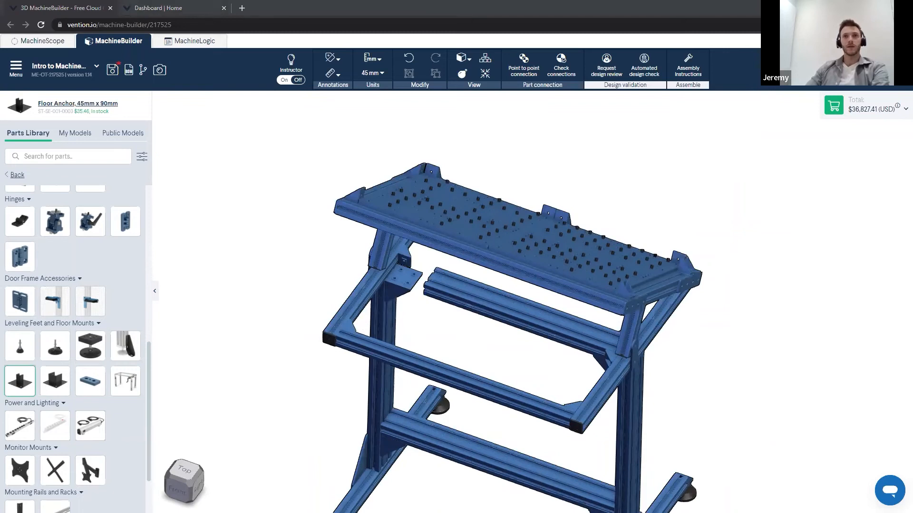
{"action": "scroll", "coordinate": [499, 328], "scroll_direction": "up", "scroll_amount": 4}
{"action": "left_click_drag", "start_coordinate": [501, 353], "coordinate": [417, 377]}
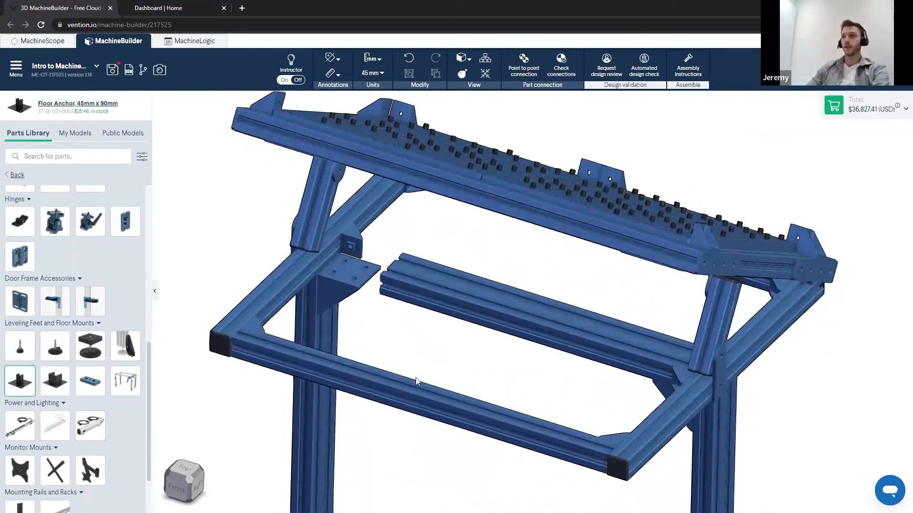
{"action": "left_click", "coordinate": [508, 281]}
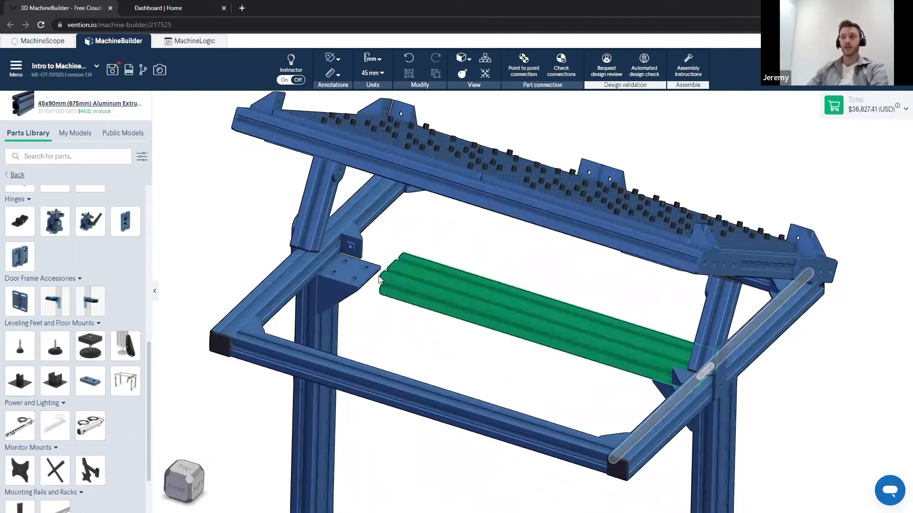
{"action": "left_click", "coordinate": [352, 244]}
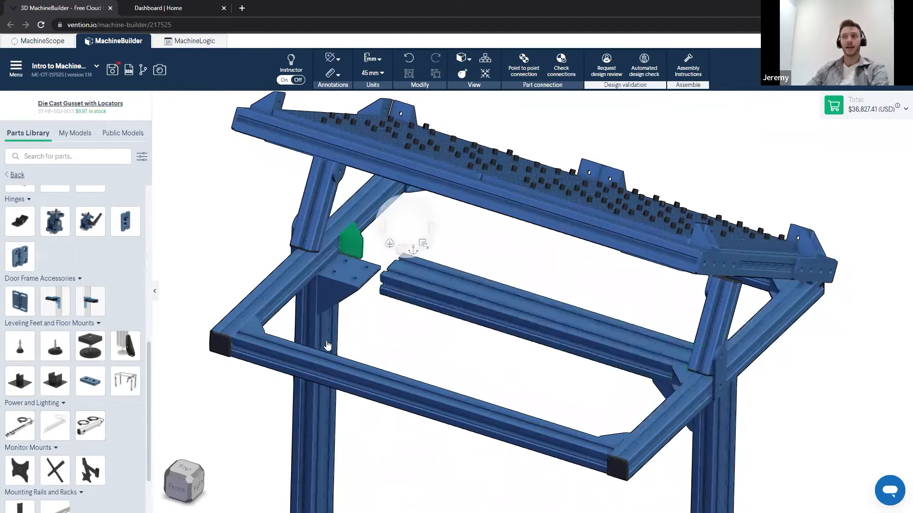
Step: Return to the parts library's main categories and open Structural and Framing
{"action": "scroll", "coordinate": [485, 353], "scroll_direction": "down", "scroll_amount": 2}
{"action": "left_click", "coordinate": [19, 137]}
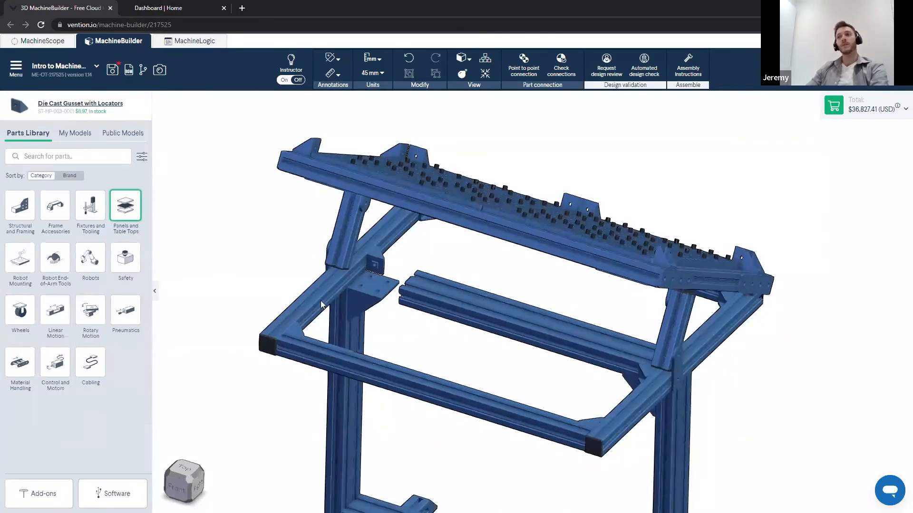
{"action": "left_click", "coordinate": [29, 212]}
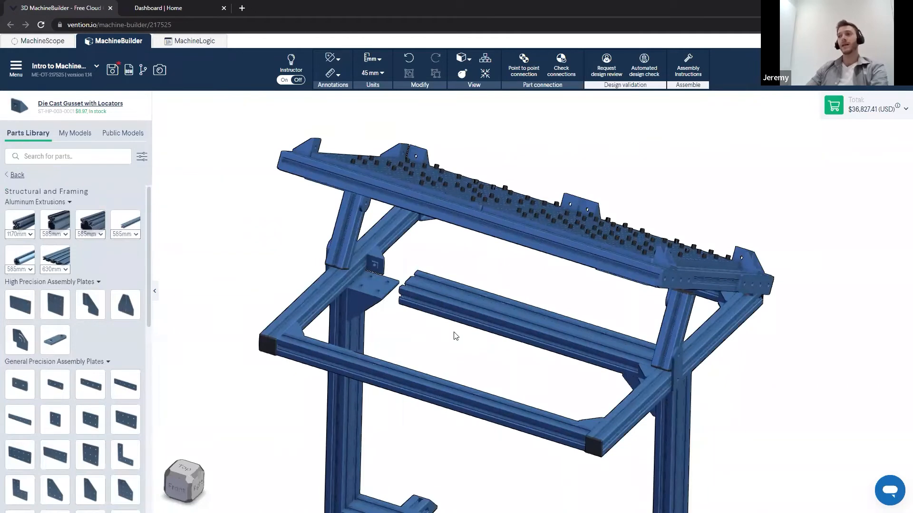
Step: Look over the resizing and other editing commands offered for the table's short crossbeam extrusion
{"action": "scroll", "coordinate": [460, 304], "scroll_direction": "up", "scroll_amount": 2}
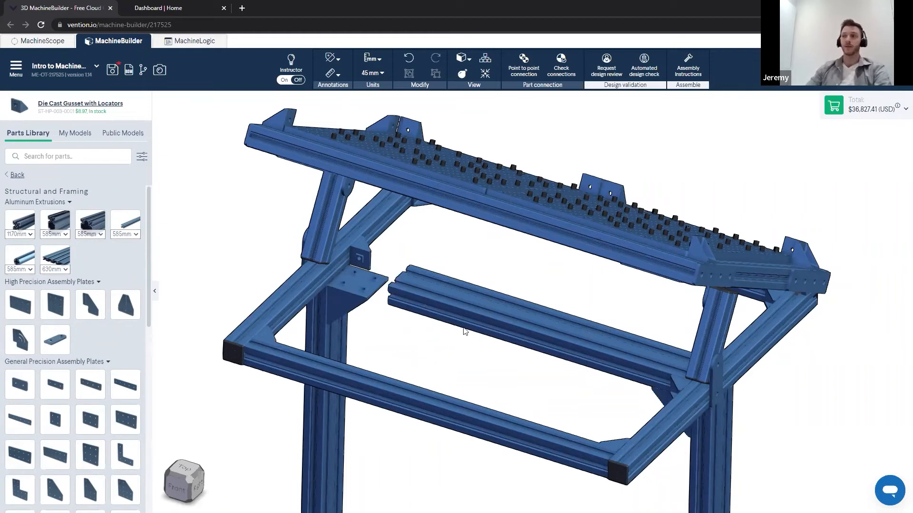
{"action": "left_click", "coordinate": [434, 309]}
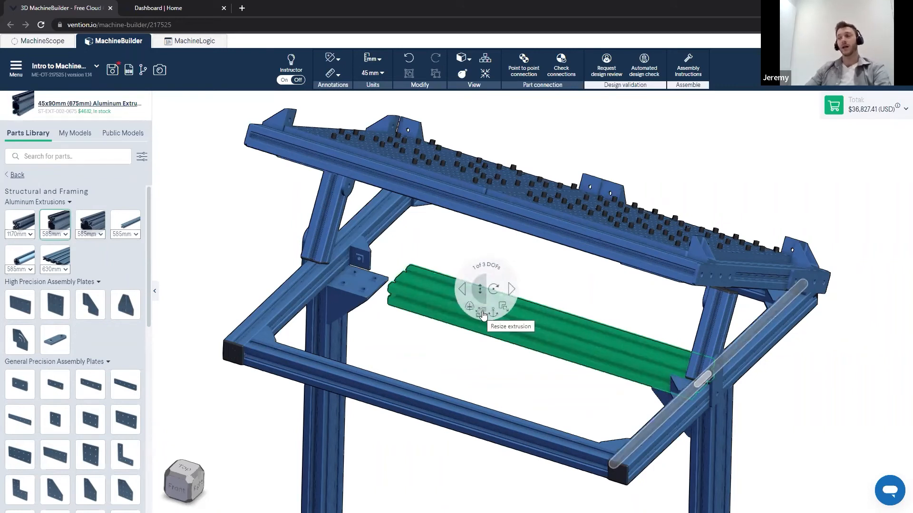
{"action": "right_click", "coordinate": [406, 297]}
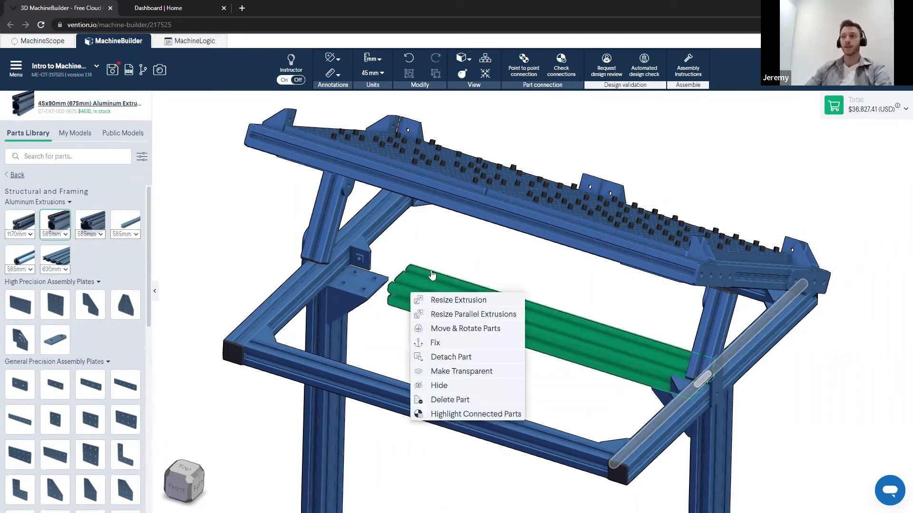
{"action": "left_click", "coordinate": [488, 267]}
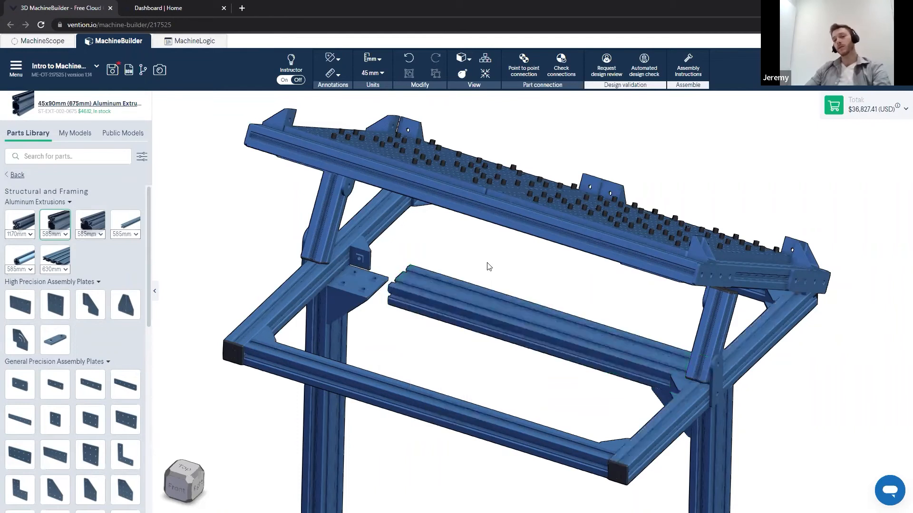
Step: Extend the table's short 45x90mm crossbeam extrusion to 990 mm from its free end
{"action": "left_click", "coordinate": [446, 301]}
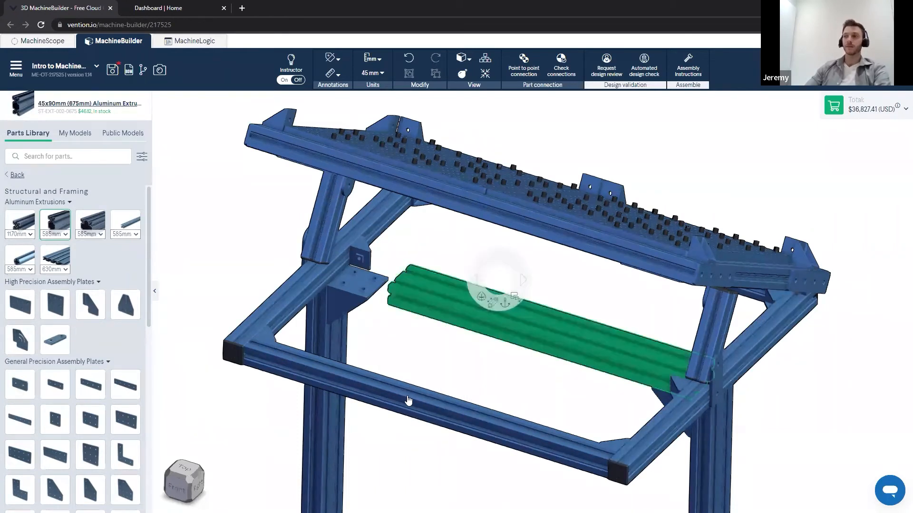
{"action": "key", "text": "r"}
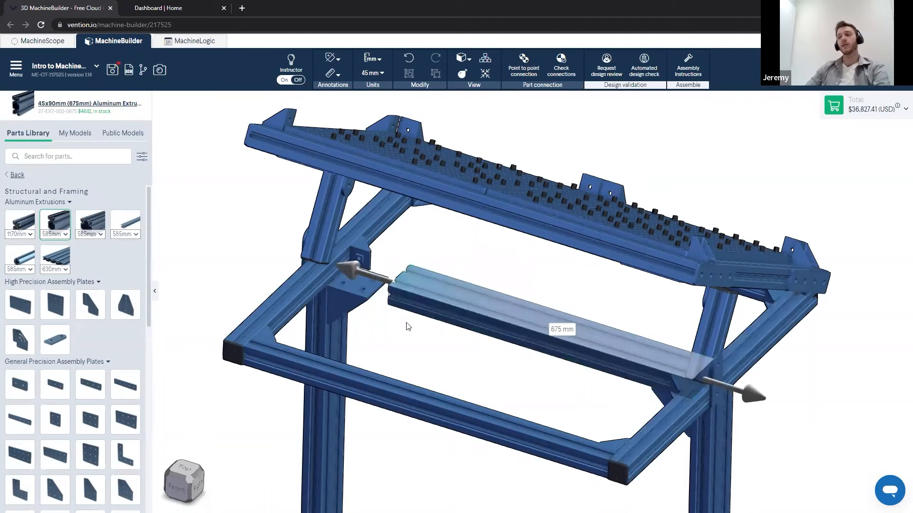
{"action": "left_click_drag", "start_coordinate": [377, 279], "coordinate": [208, 296]}
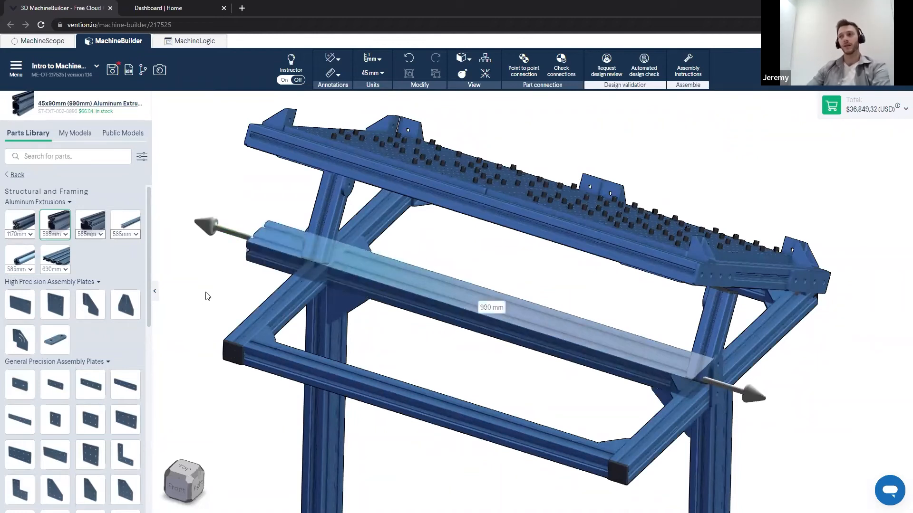
{"action": "left_click", "coordinate": [206, 296]}
Step: Resize the table's 45x90mm crossbeam extrusion to 810 mm so it spans between the two side rails
{"action": "left_click", "coordinate": [452, 301]}
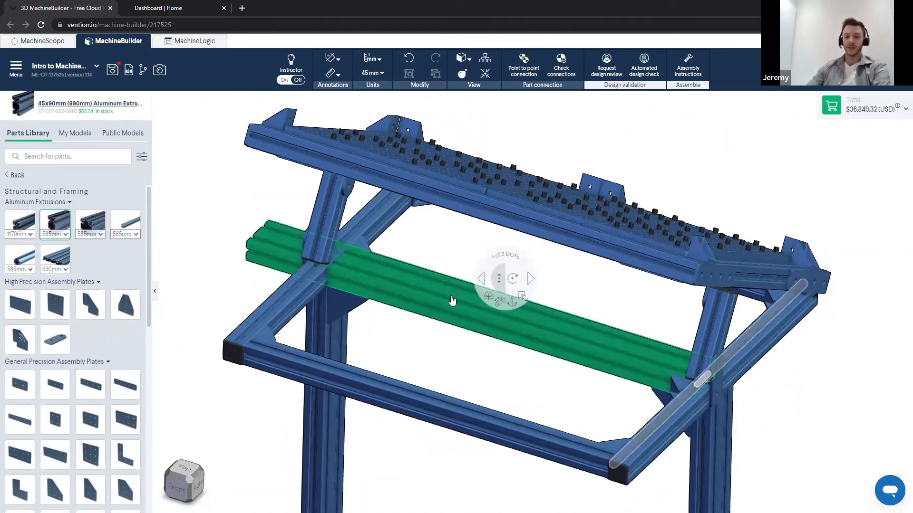
{"action": "left_click", "coordinate": [447, 300]}
{"action": "left_click_drag", "start_coordinate": [263, 270], "coordinate": [261, 273]}
{"action": "left_click", "coordinate": [252, 285]}
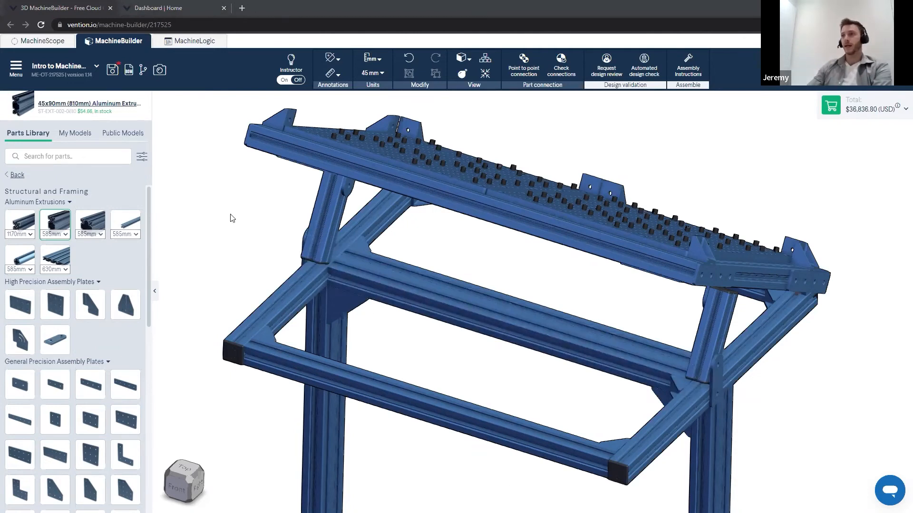
Step: Place a Die Cast Gusset with Locators in the corner between the crossbeam's resized end and the side rail
{"action": "scroll", "coordinate": [372, 281], "scroll_direction": "up", "scroll_amount": 3}
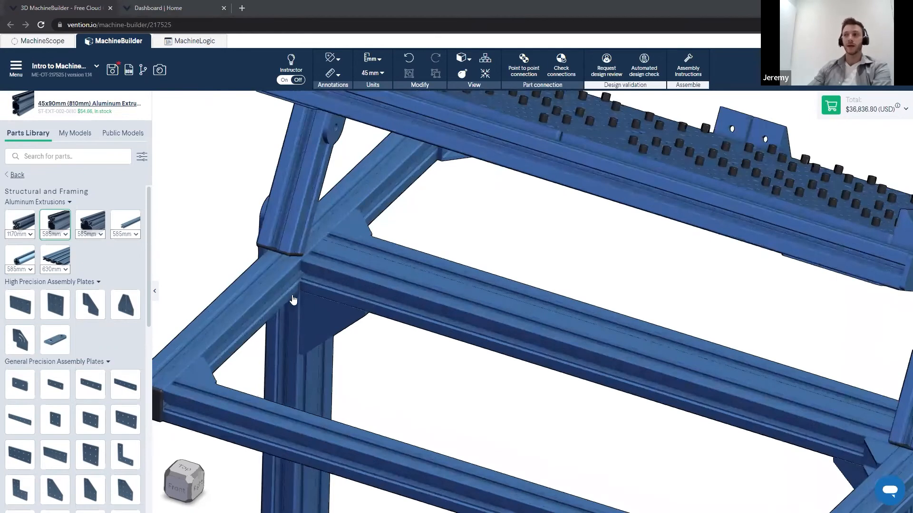
{"action": "scroll", "coordinate": [94, 369], "scroll_direction": "down", "scroll_amount": 1}
{"action": "scroll", "coordinate": [94, 369], "scroll_direction": "down", "scroll_amount": 3}
{"action": "left_click_drag", "start_coordinate": [24, 423], "coordinate": [305, 276]}
{"action": "left_click", "coordinate": [303, 274]}
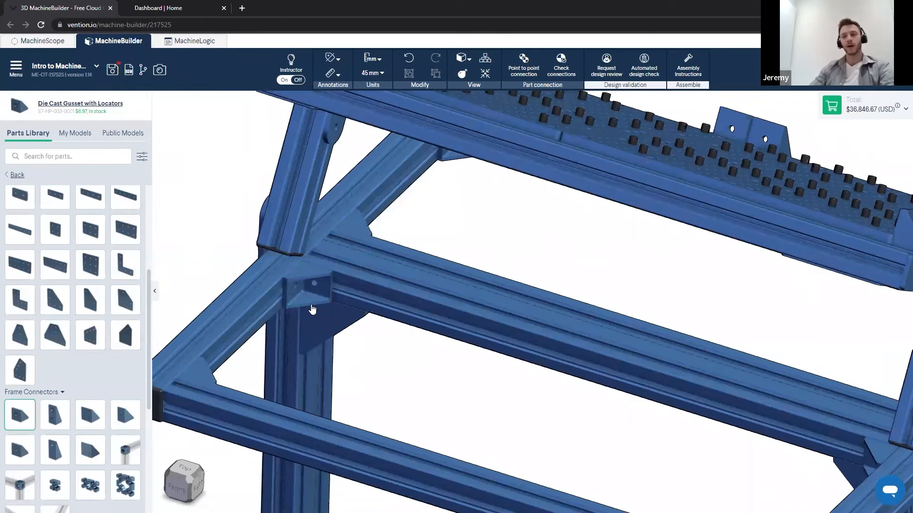
Step: Browse the assembly plates and frame connectors, selecting the 30 Degree Joint plate and the 45mm x 90mm In-Line Mounting Block
{"action": "left_click", "coordinate": [90, 336]}
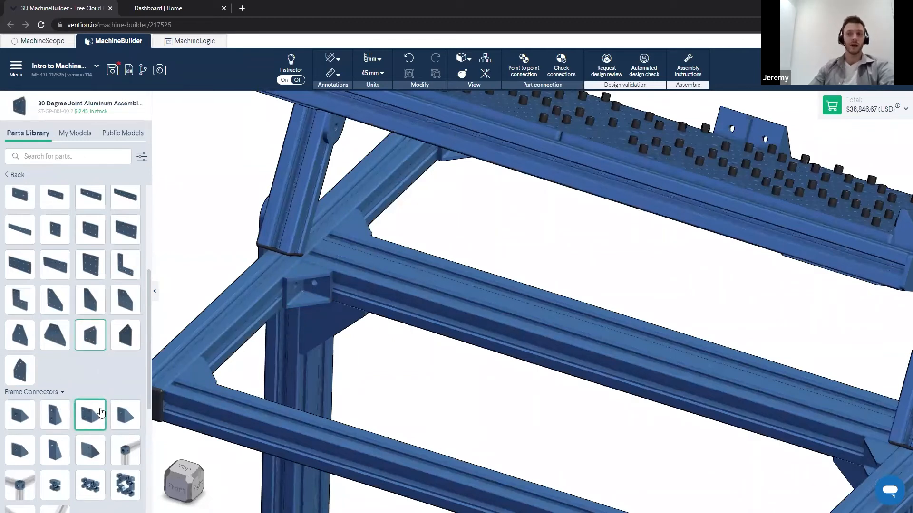
{"action": "scroll", "coordinate": [101, 412], "scroll_direction": "down", "scroll_amount": 2}
{"action": "left_click", "coordinate": [90, 407]}
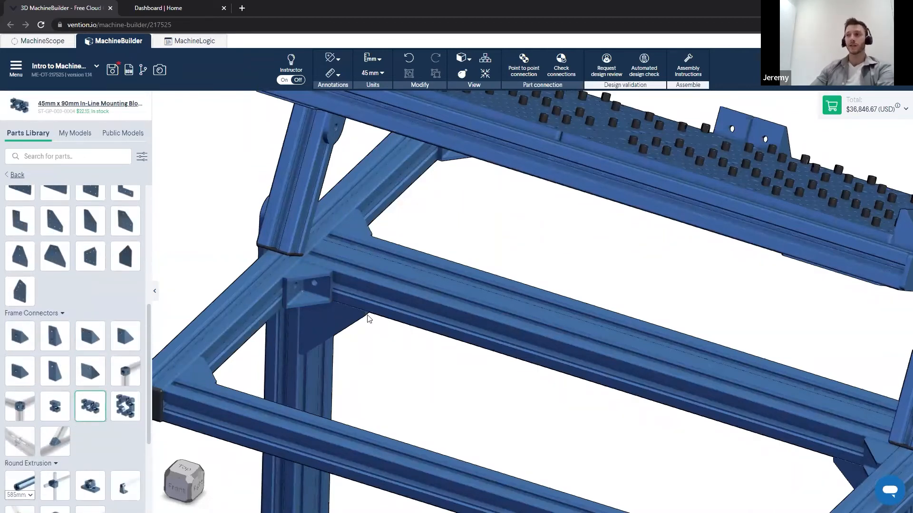
Step: Review the first table's completed frame and bring the second isolated table into view
{"action": "scroll", "coordinate": [369, 319], "scroll_direction": "down", "scroll_amount": 5}
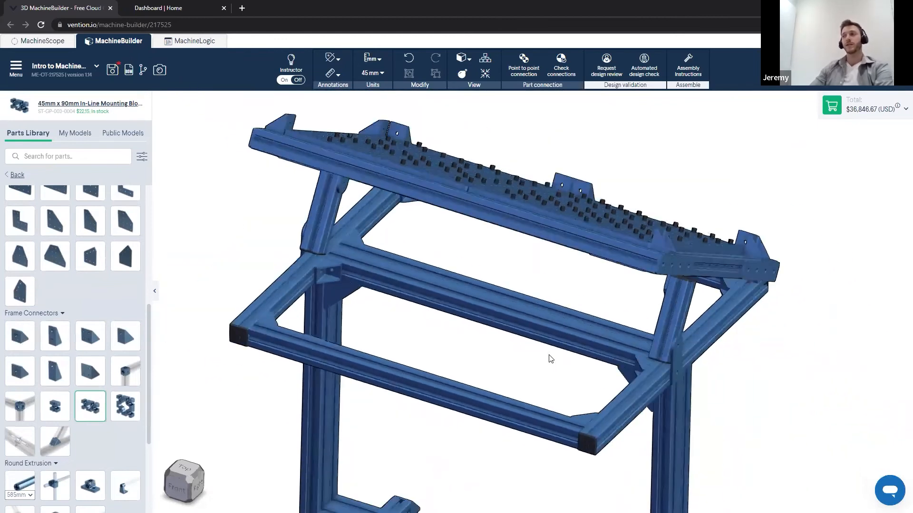
{"action": "scroll", "coordinate": [553, 360], "scroll_direction": "down", "scroll_amount": 1}
{"action": "middle_click_drag", "start_coordinate": [553, 360], "coordinate": [473, 304]}
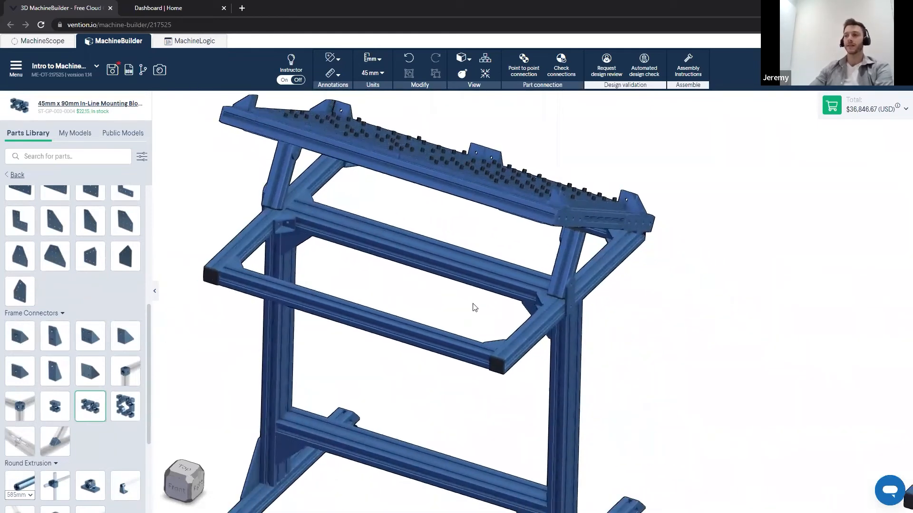
{"action": "scroll", "coordinate": [473, 304], "scroll_direction": "down", "scroll_amount": 3}
{"action": "middle_click_drag", "start_coordinate": [675, 400], "coordinate": [355, 261]}
{"action": "middle_click_drag", "start_coordinate": [422, 395], "coordinate": [393, 356]}
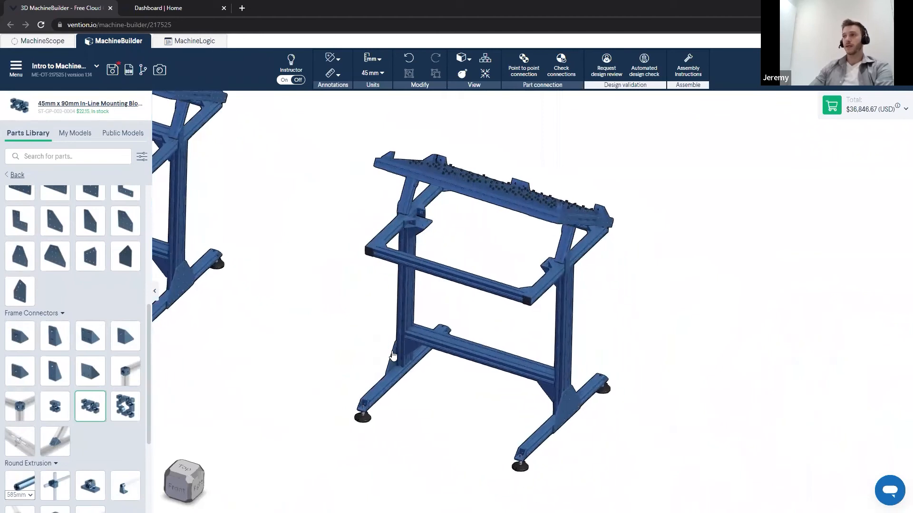
Step: Duplicate the second table's lower 45x90mm (810mm) crossbeam extrusion to get a copy for the upper frame
{"action": "scroll", "coordinate": [393, 356], "scroll_direction": "up", "scroll_amount": 1}
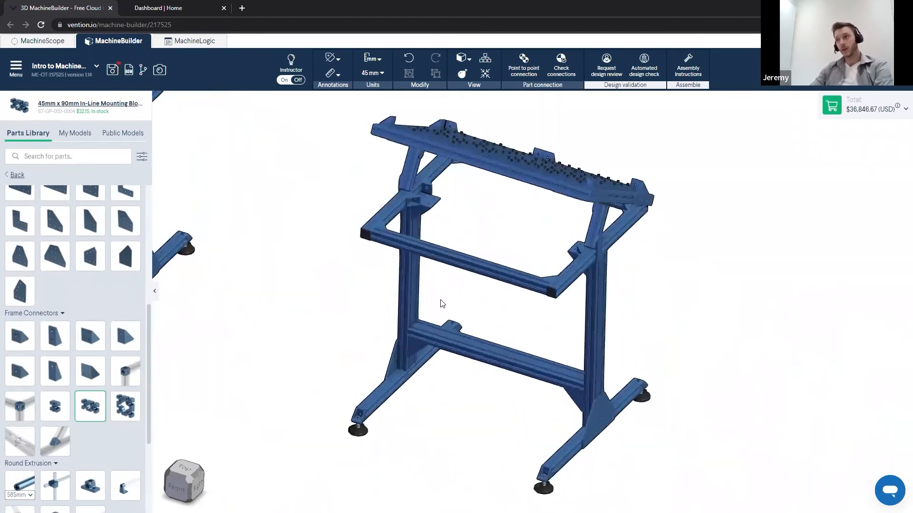
{"action": "scroll", "coordinate": [442, 304], "scroll_direction": "up", "scroll_amount": 1}
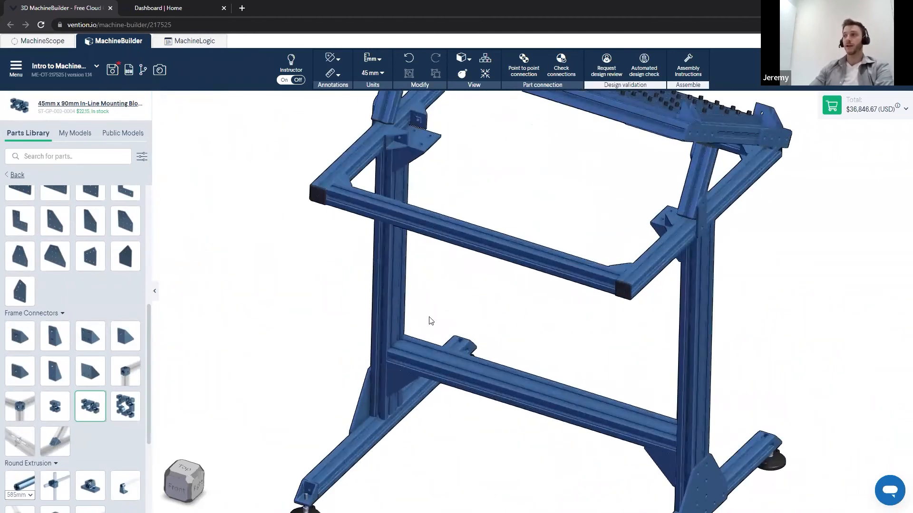
{"action": "scroll", "coordinate": [430, 320], "scroll_direction": "up", "scroll_amount": 2}
{"action": "scroll", "coordinate": [58, 285], "scroll_direction": "up", "scroll_amount": 5}
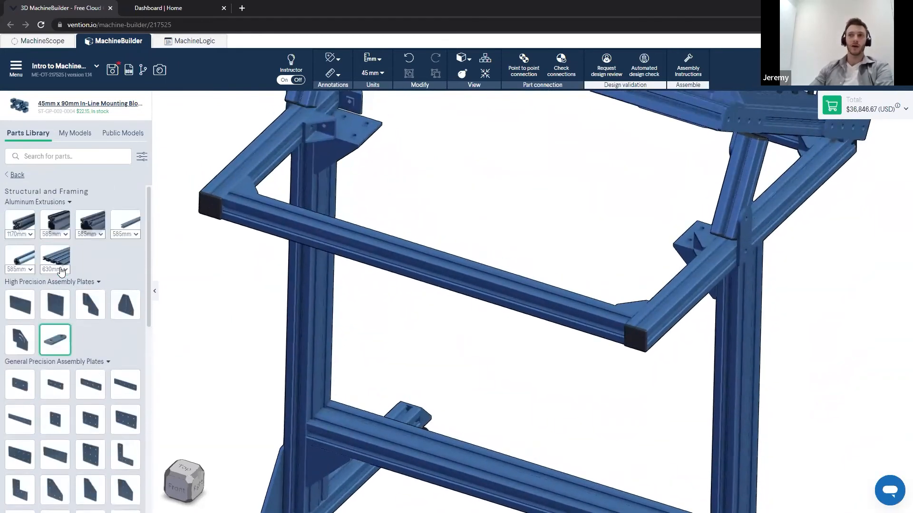
{"action": "left_click", "coordinate": [58, 228]}
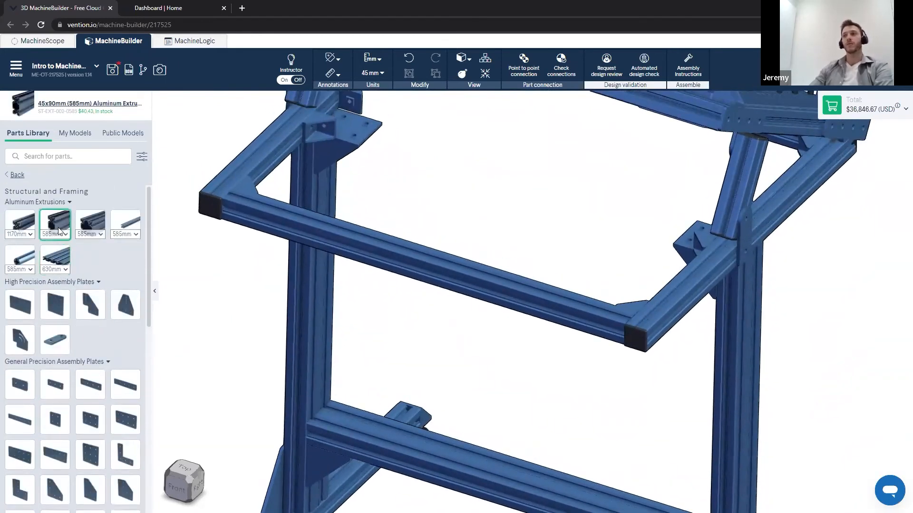
{"action": "right_click_drag", "start_coordinate": [379, 439], "coordinate": [349, 374]}
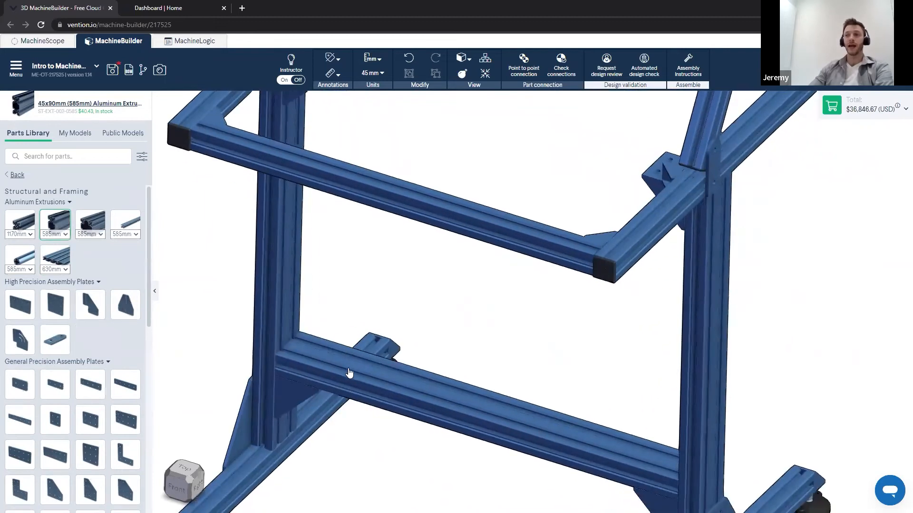
{"action": "left_click", "coordinate": [333, 373]}
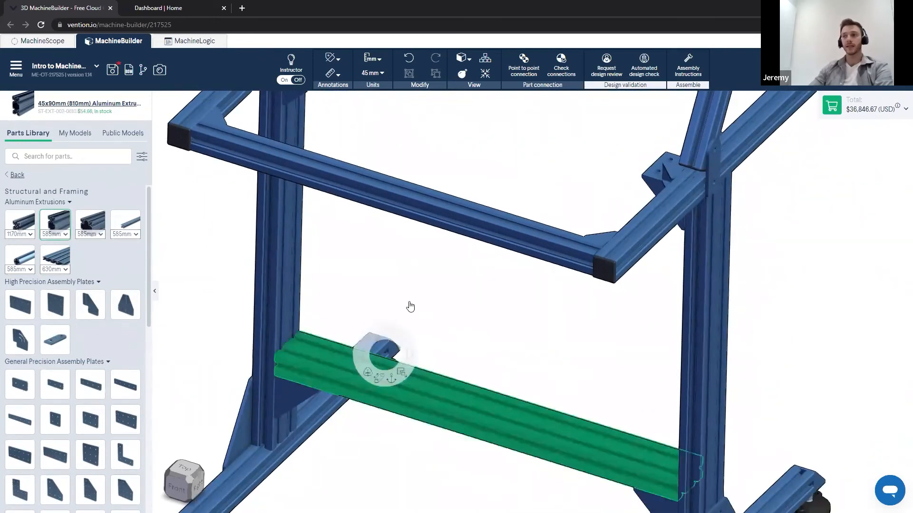
{"action": "key", "text": "ctrl+v"}
{"action": "right_click_drag", "start_coordinate": [468, 104], "coordinate": [494, 243]}
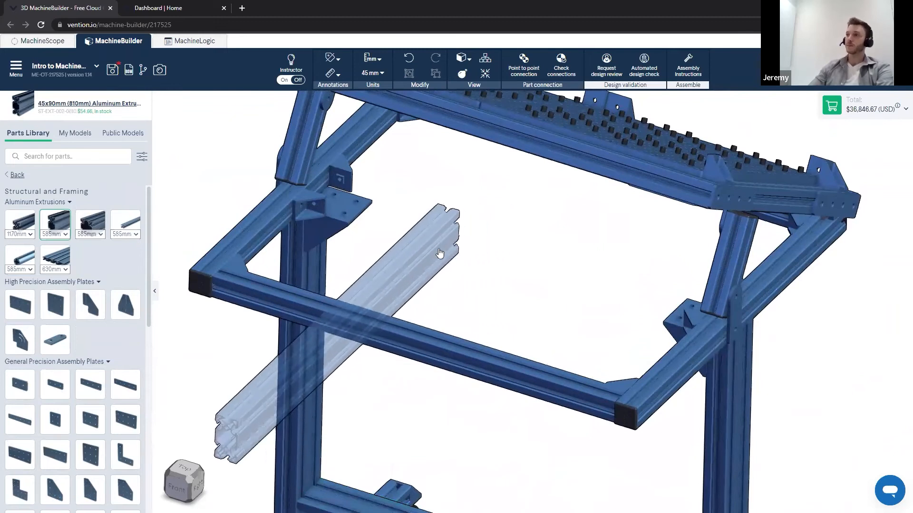
Step: Place the copied 810 mm crossbeam between the two upper side rails, using the first orientation and a spot in front of the corner gussets
{"action": "left_click", "coordinate": [319, 189]}
{"action": "scroll", "coordinate": [320, 189], "scroll_direction": "up", "scroll_amount": 5}
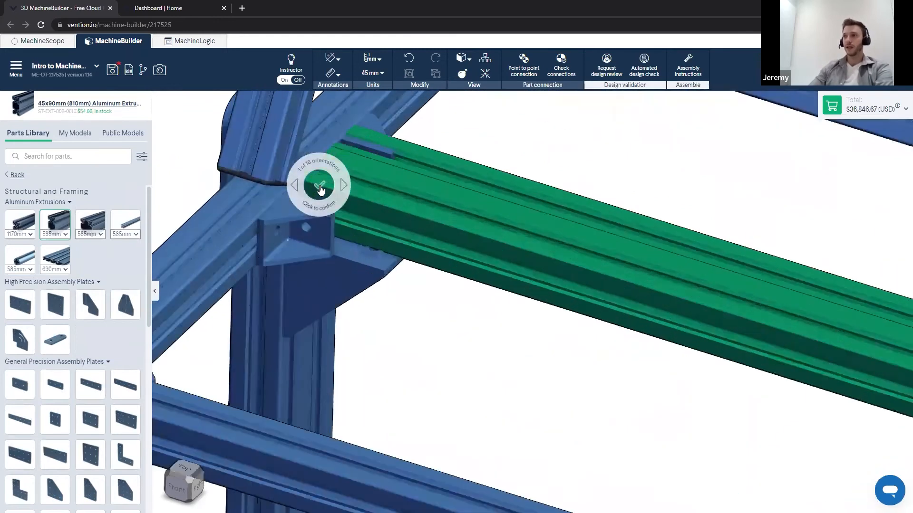
{"action": "scroll", "coordinate": [320, 190], "scroll_direction": "up", "scroll_amount": 2}
{"action": "left_click", "coordinate": [301, 194]}
{"action": "left_click", "coordinate": [313, 182]}
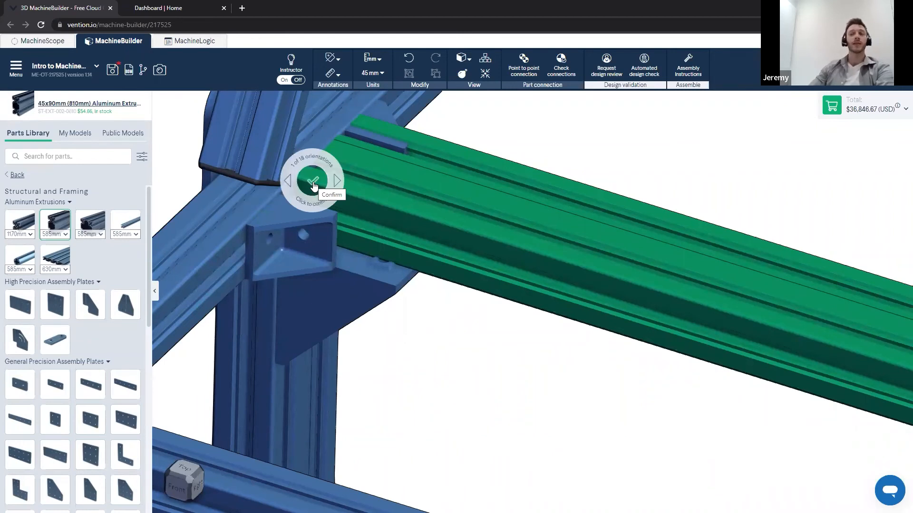
{"action": "scroll", "coordinate": [313, 185], "scroll_direction": "down", "scroll_amount": 3}
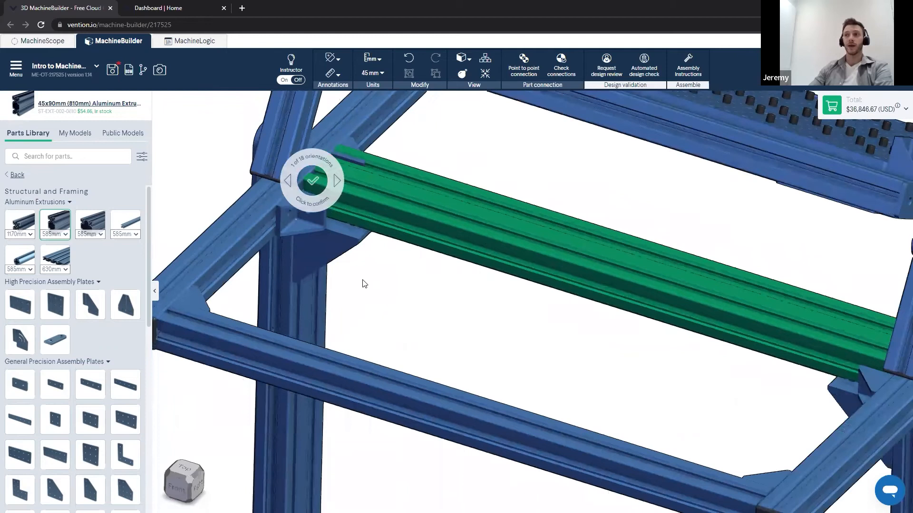
{"action": "left_click", "coordinate": [258, 239]}
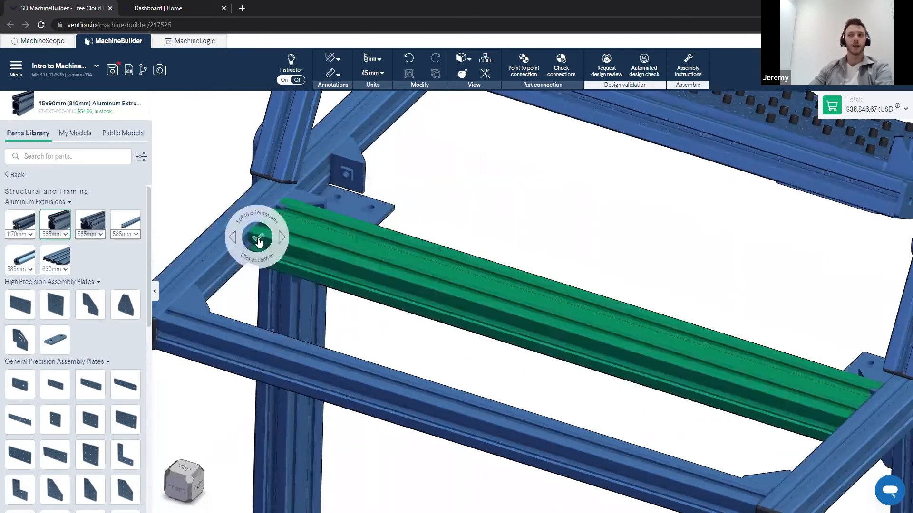
{"action": "left_click", "coordinate": [258, 242]}
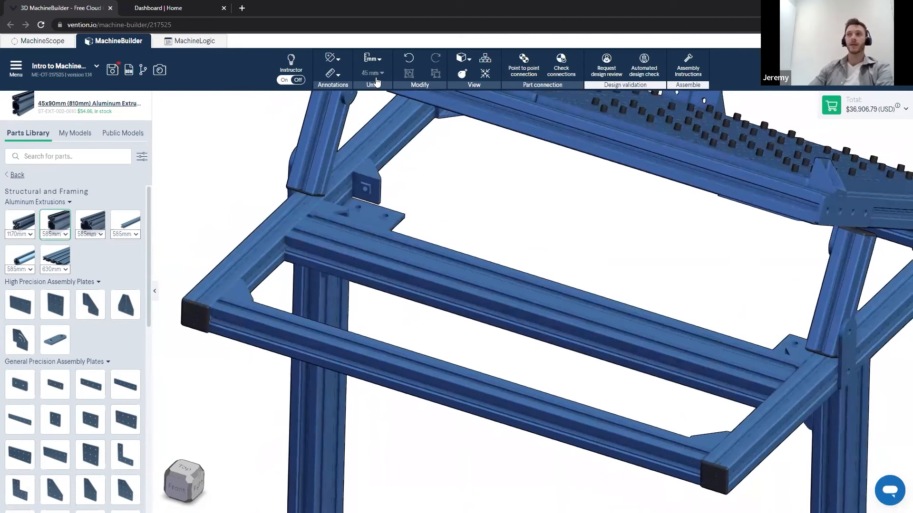
Step: Set the movement increment to 22.5 mm and slide the new crossbeam back along the side rails to line up with the existing gussets
{"action": "left_click", "coordinate": [373, 73]}
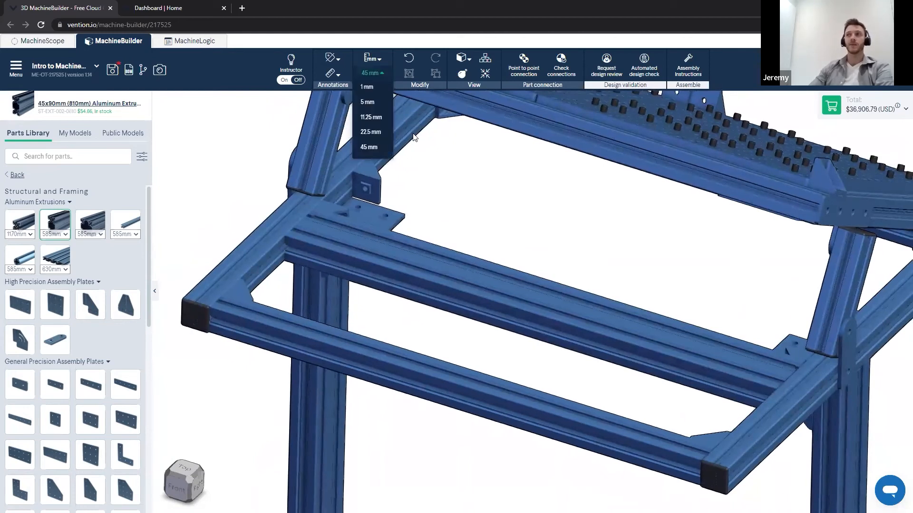
{"action": "left_click", "coordinate": [373, 133]}
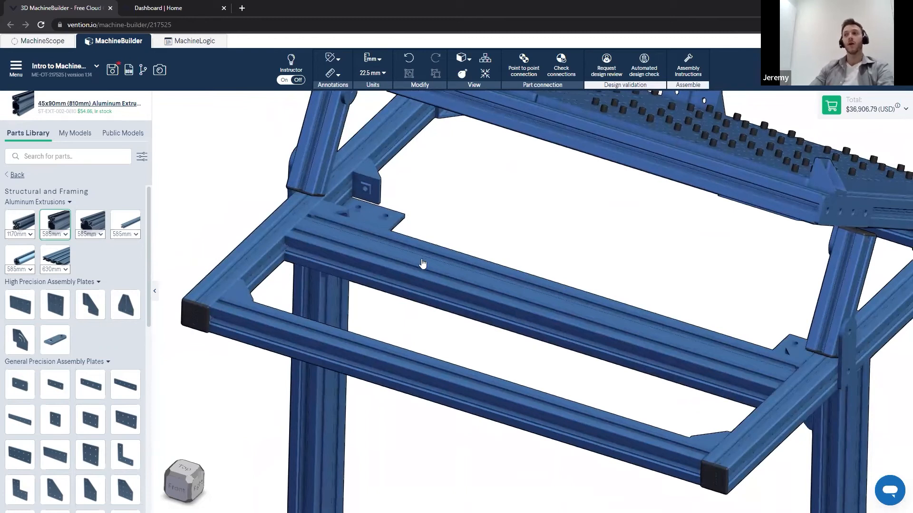
{"action": "left_click", "coordinate": [351, 284]}
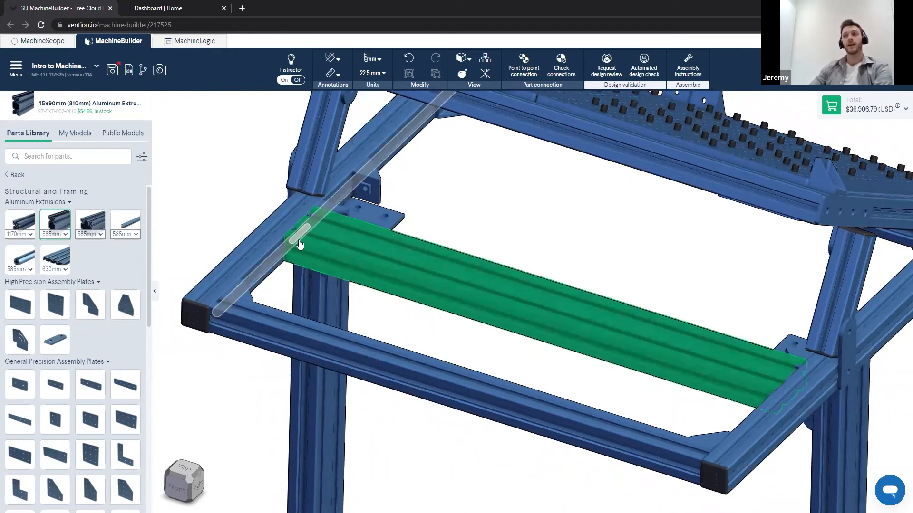
{"action": "left_click_drag", "start_coordinate": [300, 243], "coordinate": [338, 198]}
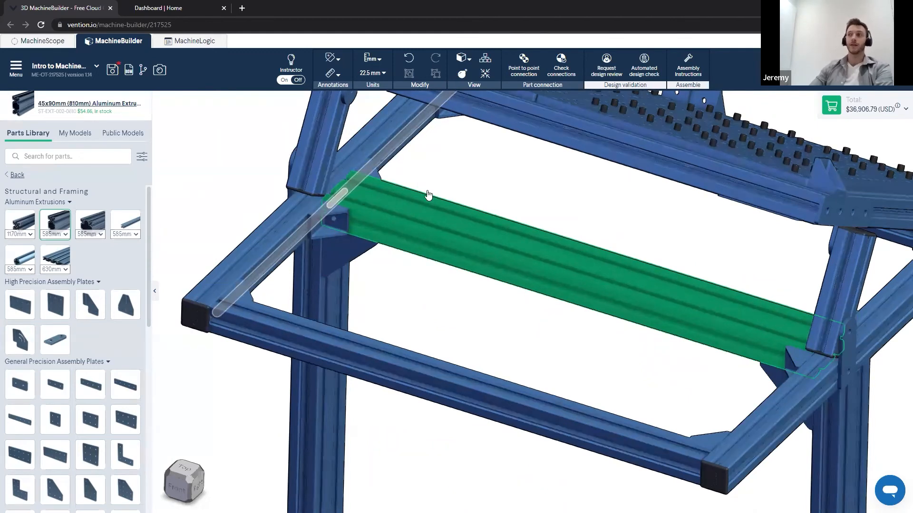
{"action": "scroll", "coordinate": [493, 190], "scroll_direction": "down", "scroll_amount": 2}
{"action": "right_click_drag", "start_coordinate": [492, 190], "coordinate": [455, 256]}
{"action": "left_click", "coordinate": [455, 256]}
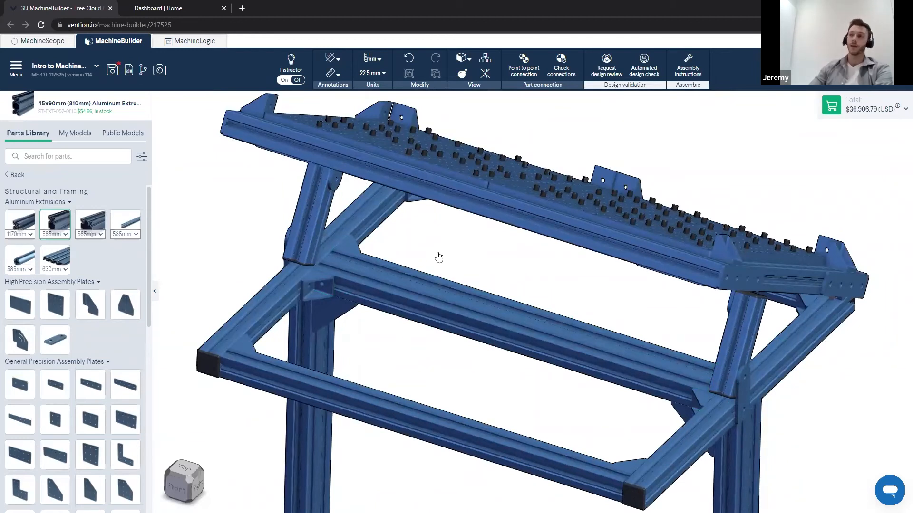
Step: Examine how the repositioned crossbeam's end meets the side rail and gussets, and how it sits in the whole table
{"action": "scroll", "coordinate": [300, 297], "scroll_direction": "up", "scroll_amount": 5}
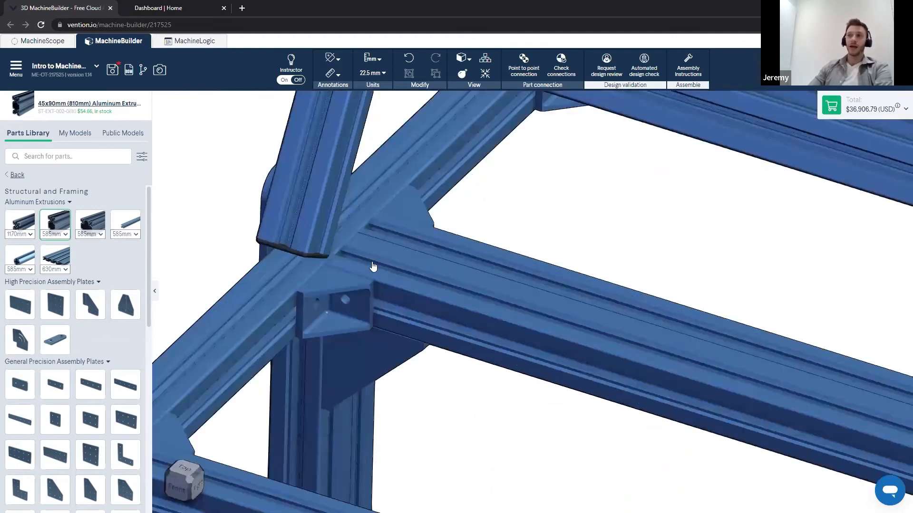
{"action": "left_click", "coordinate": [372, 267]}
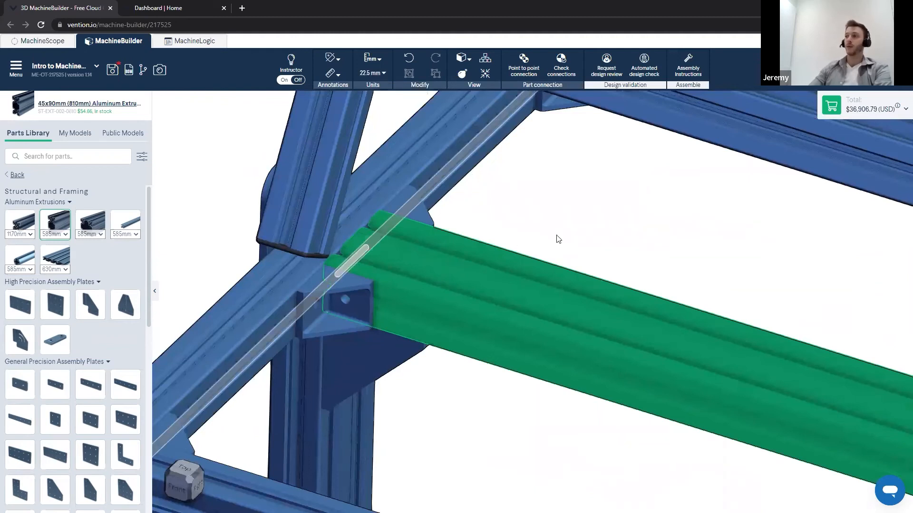
{"action": "left_click", "coordinate": [579, 233]}
{"action": "scroll", "coordinate": [591, 241], "scroll_direction": "down", "scroll_amount": 8}
{"action": "scroll", "coordinate": [455, 241], "scroll_direction": "down", "scroll_amount": 3}
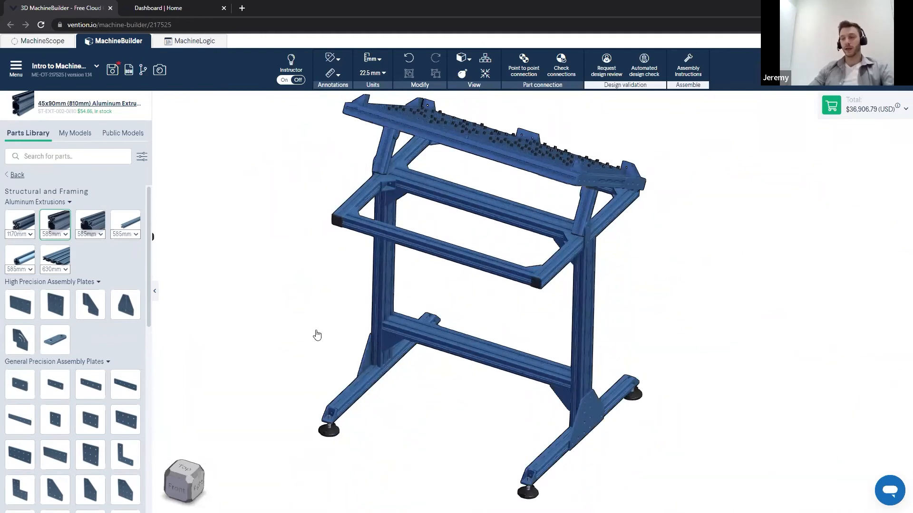
Step: Bring back the full machine cell and open the Robots category of the parts library
{"action": "key", "text": "f"}
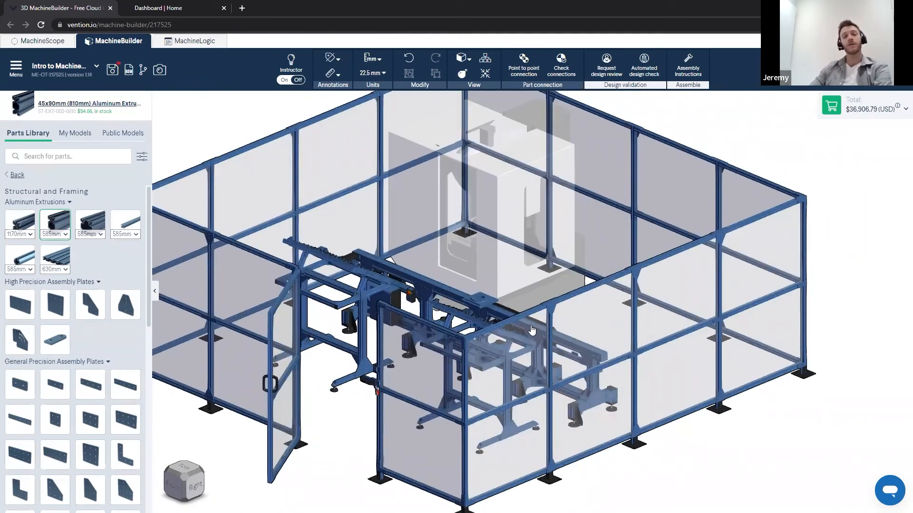
{"action": "scroll", "coordinate": [475, 313], "scroll_direction": "up", "scroll_amount": 2}
{"action": "scroll", "coordinate": [474, 313], "scroll_direction": "up", "scroll_amount": 5}
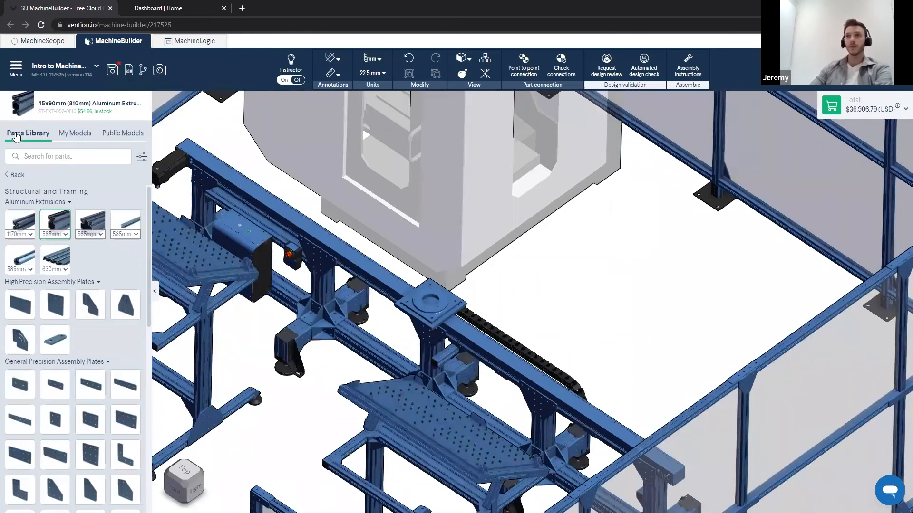
{"action": "left_click", "coordinate": [17, 175]}
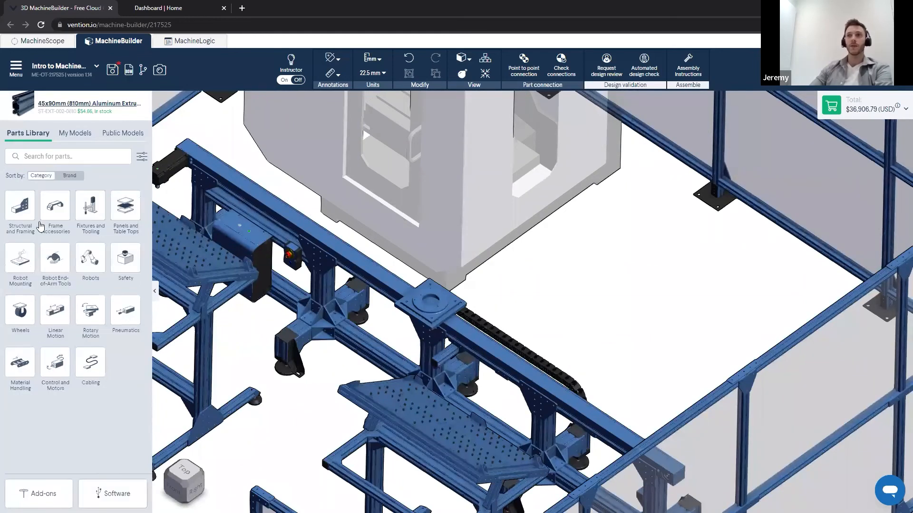
{"action": "left_click", "coordinate": [92, 257]}
Step: Identify the robot mounting plate on the linear rail and place a Universal Robots UR10e on it, leaving out the other kit components
{"action": "left_click", "coordinate": [437, 303]}
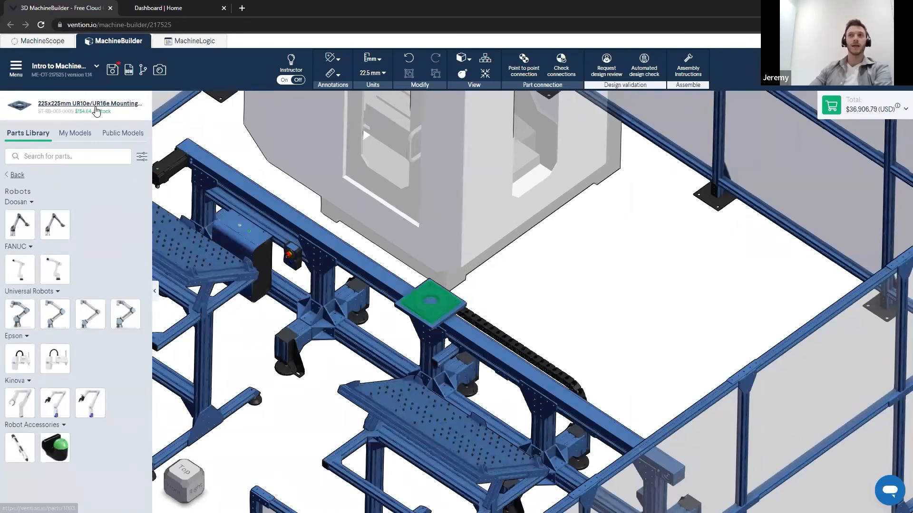
{"action": "left_click", "coordinate": [533, 291]}
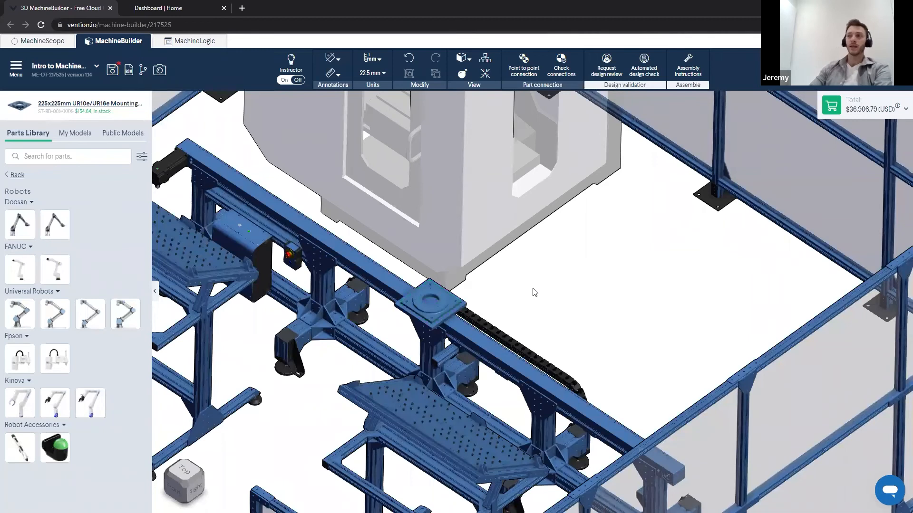
{"action": "left_click", "coordinate": [96, 319]}
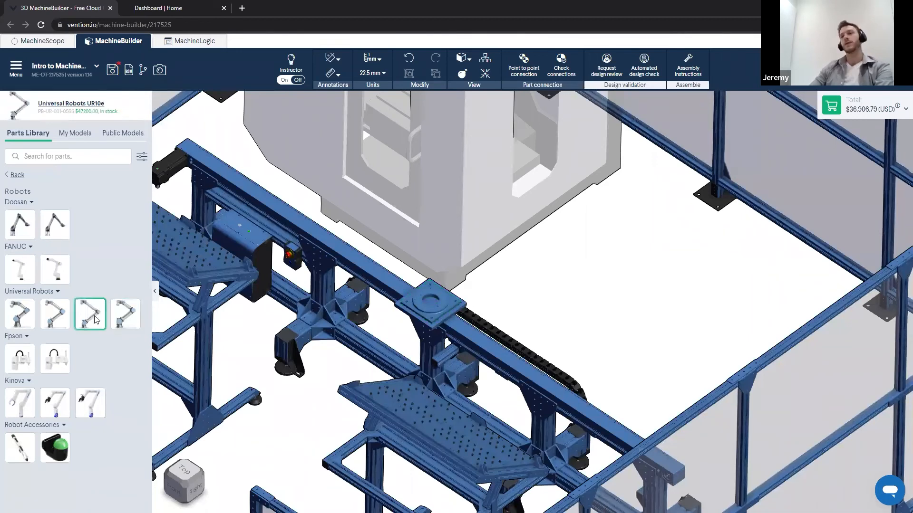
{"action": "left_click", "coordinate": [95, 321]}
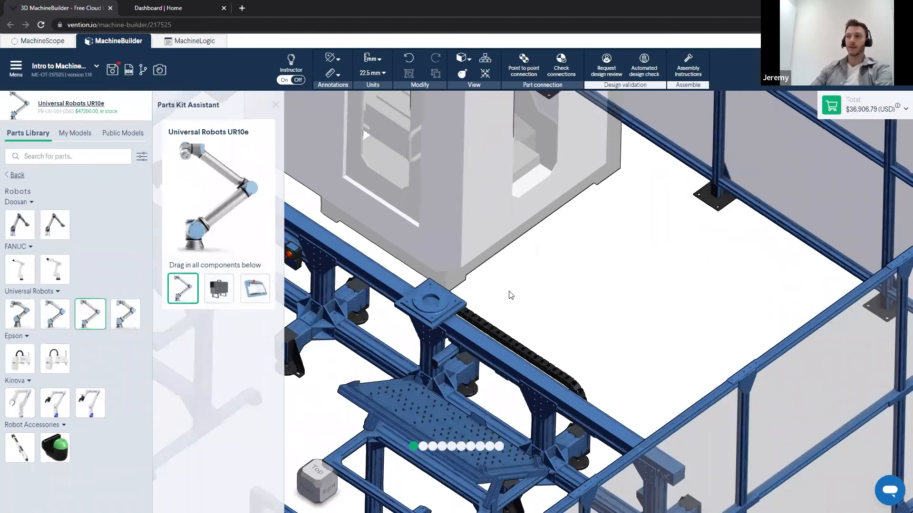
{"action": "scroll", "coordinate": [509, 295], "scroll_direction": "up", "scroll_amount": 3}
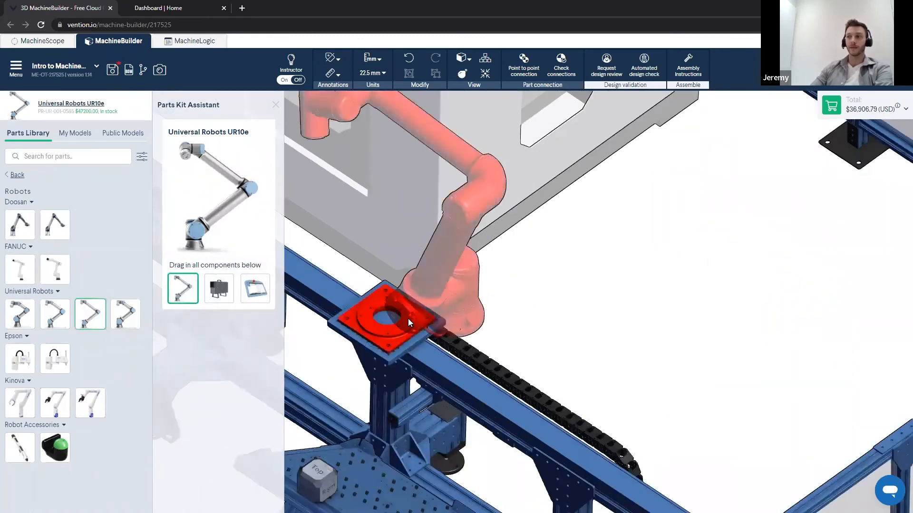
{"action": "scroll", "coordinate": [686, 320], "scroll_direction": "down", "scroll_amount": 3}
{"action": "scroll", "coordinate": [689, 319], "scroll_direction": "up", "scroll_amount": 5}
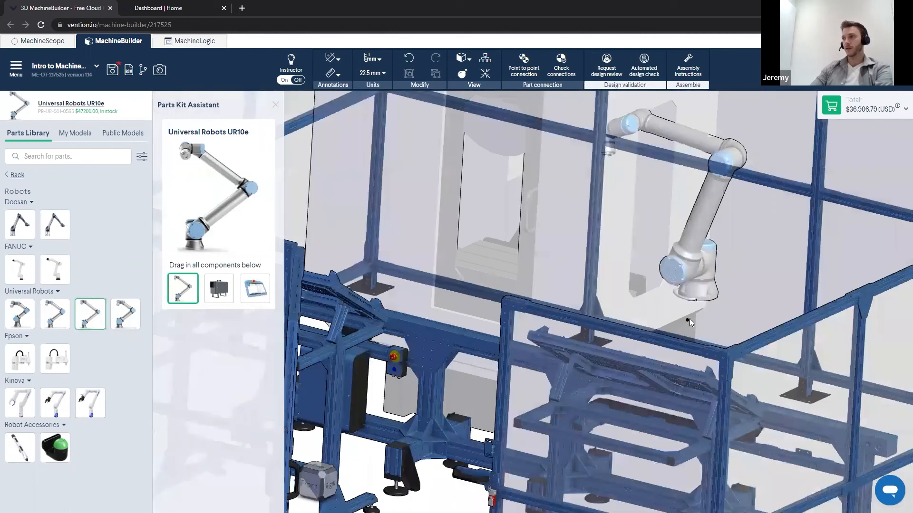
{"action": "left_click", "coordinate": [442, 353]}
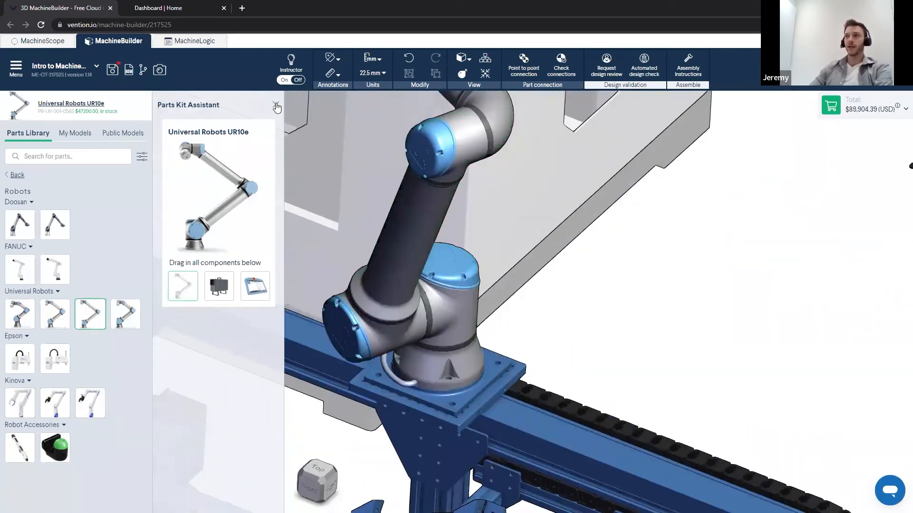
{"action": "left_click", "coordinate": [275, 104]}
{"action": "scroll", "coordinate": [460, 364], "scroll_direction": "down", "scroll_amount": 5}
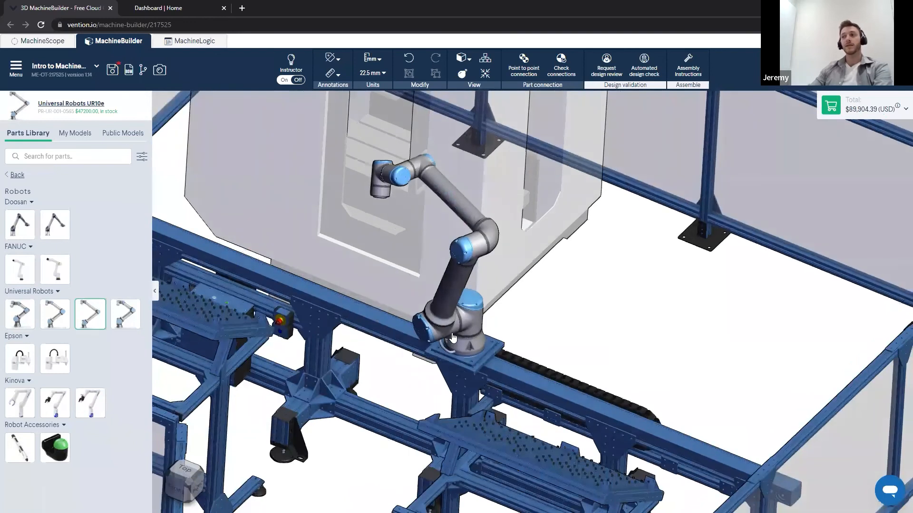
Step: Browse the alternative Doosan, FANUC and Universal Robots arms in the library, selecting the Universal Robots UR5e
{"action": "left_click", "coordinate": [55, 314]}
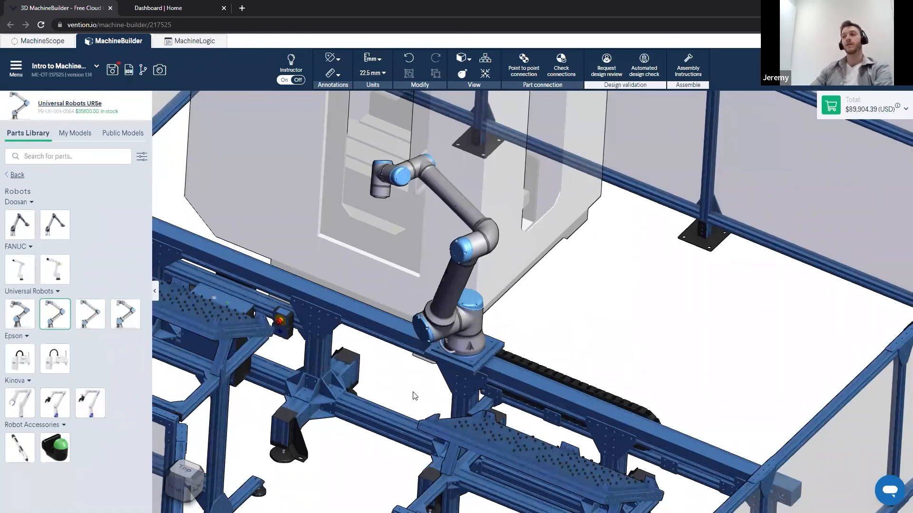
{"action": "scroll", "coordinate": [413, 396], "scroll_direction": "down", "scroll_amount": 5}
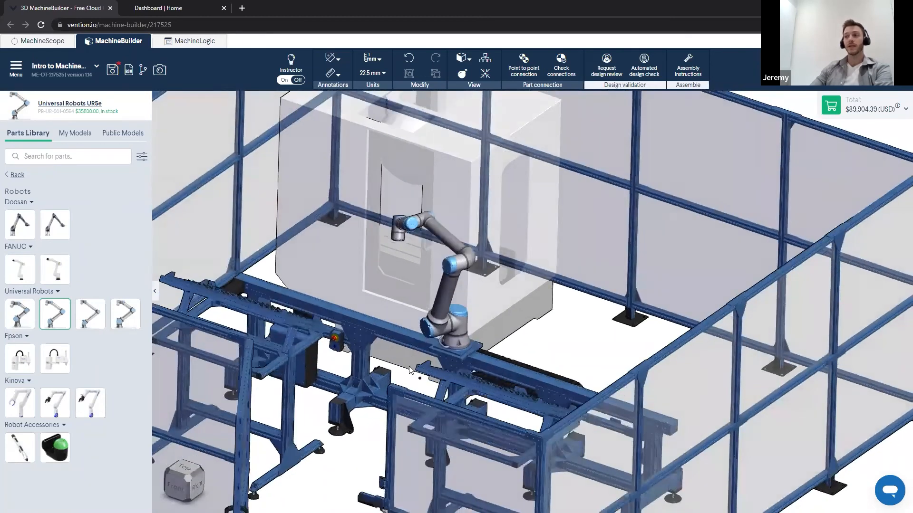
{"action": "scroll", "coordinate": [412, 369], "scroll_direction": "up", "scroll_amount": 2}
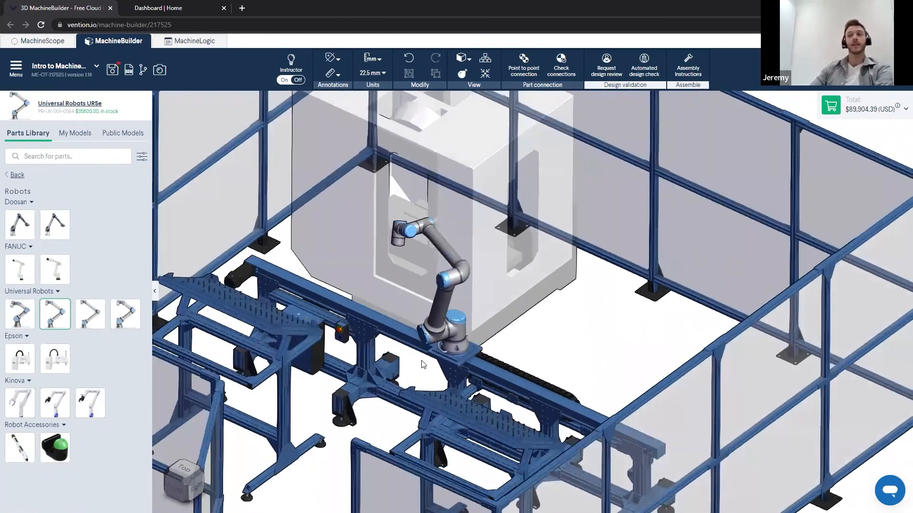
{"action": "left_click", "coordinate": [61, 226]}
{"action": "left_click", "coordinate": [56, 261]}
{"action": "left_click", "coordinate": [57, 315]}
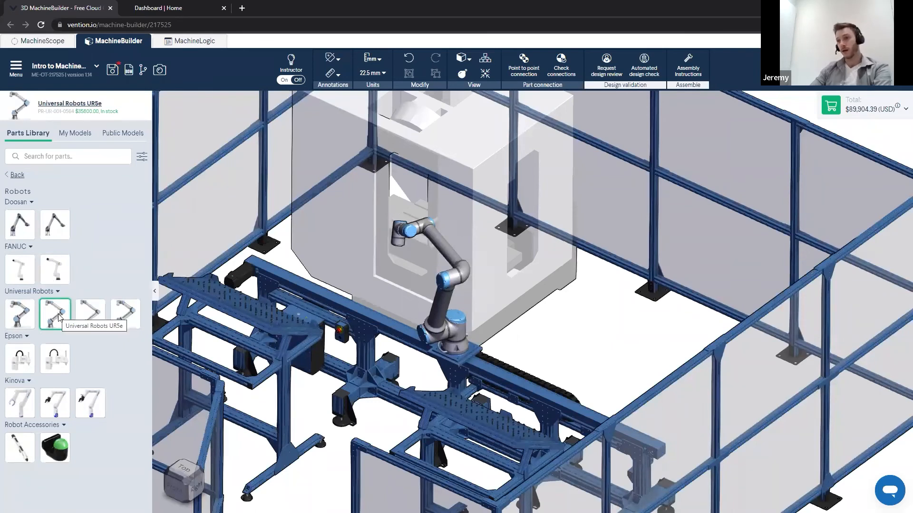
Step: Find the CNC Mill among the public environment models and place a second one in the cell
{"action": "scroll", "coordinate": [527, 342], "scroll_direction": "down", "scroll_amount": 10}
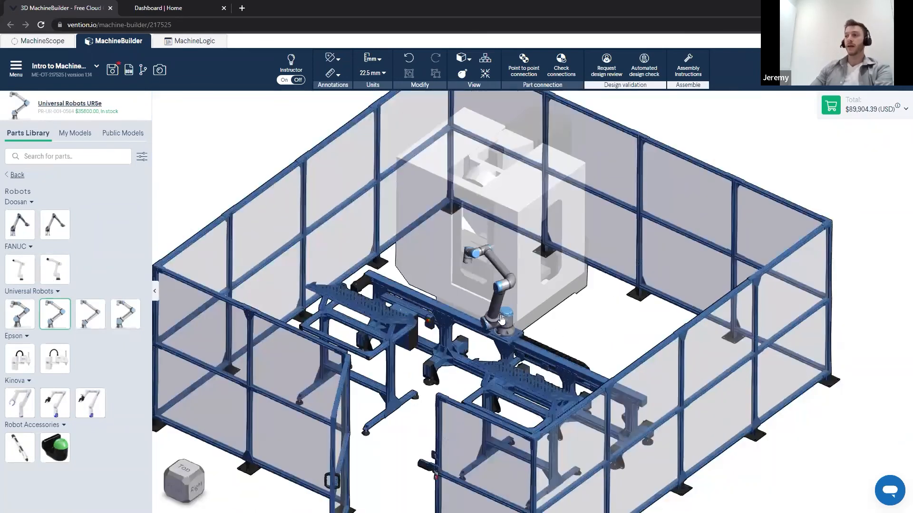
{"action": "scroll", "coordinate": [501, 333], "scroll_direction": "up", "scroll_amount": 10}
{"action": "right_click_drag", "start_coordinate": [685, 319], "coordinate": [598, 317]}
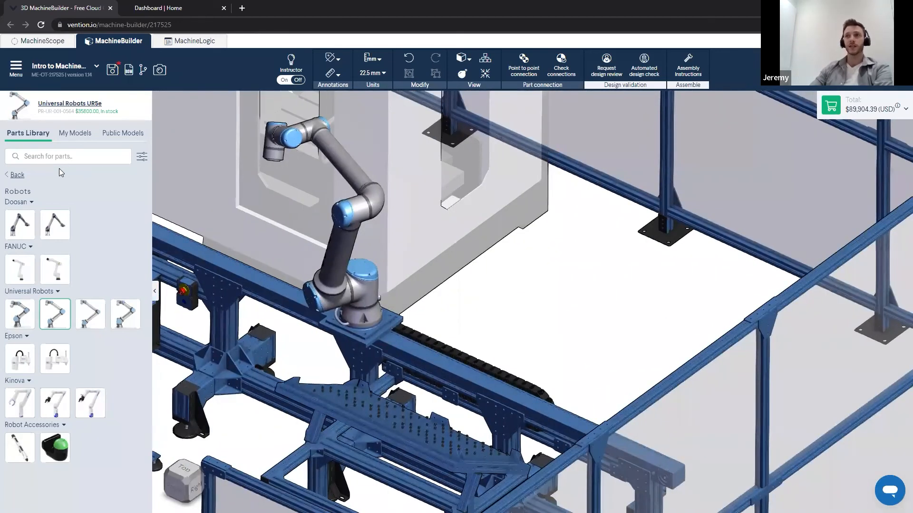
{"action": "left_click", "coordinate": [117, 135]}
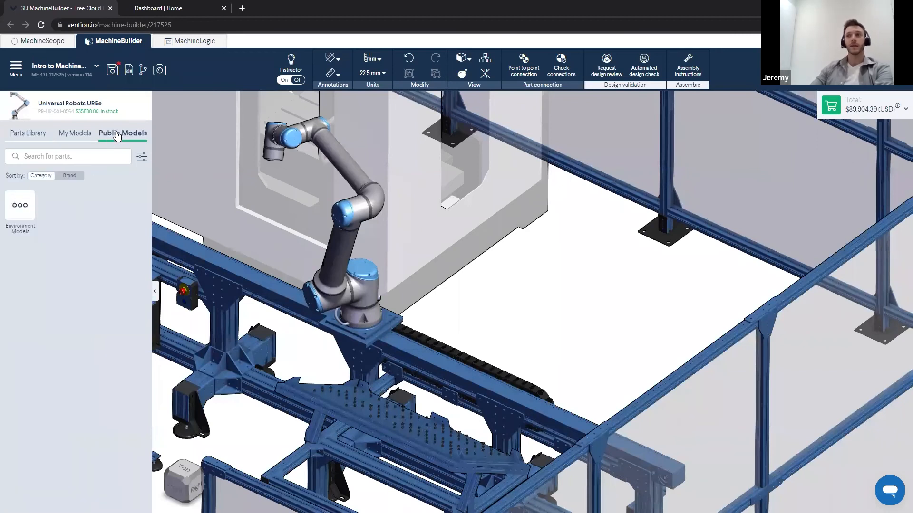
{"action": "left_click", "coordinate": [19, 212]}
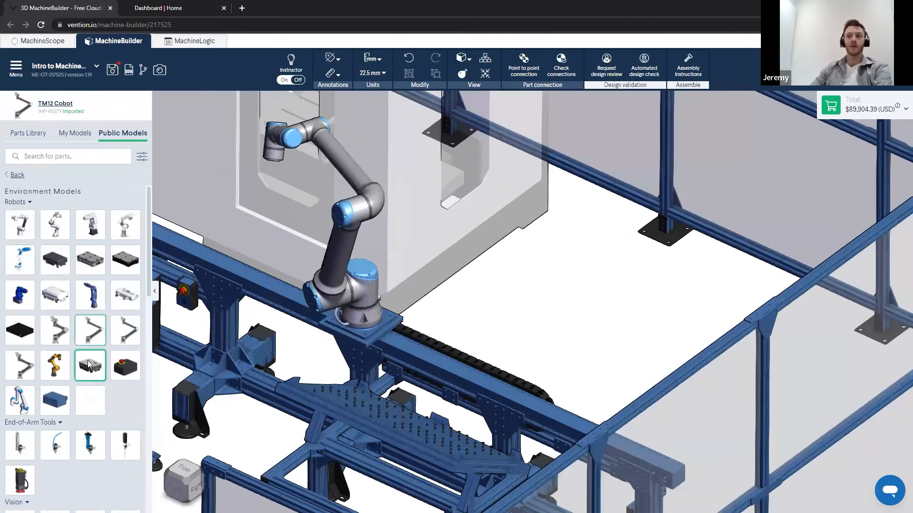
{"action": "scroll", "coordinate": [88, 371], "scroll_direction": "down", "scroll_amount": 2}
{"action": "scroll", "coordinate": [88, 381], "scroll_direction": "down", "scroll_amount": 3}
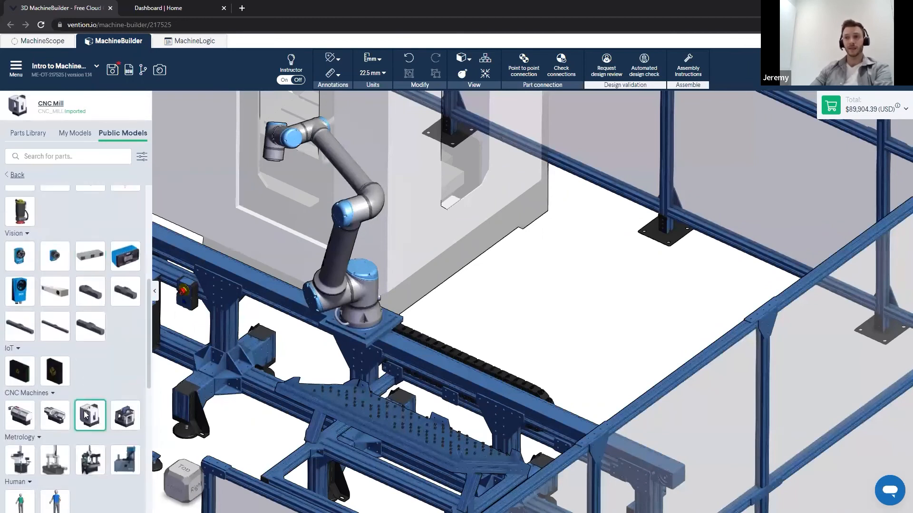
{"action": "scroll", "coordinate": [86, 415], "scroll_direction": "down", "scroll_amount": 2}
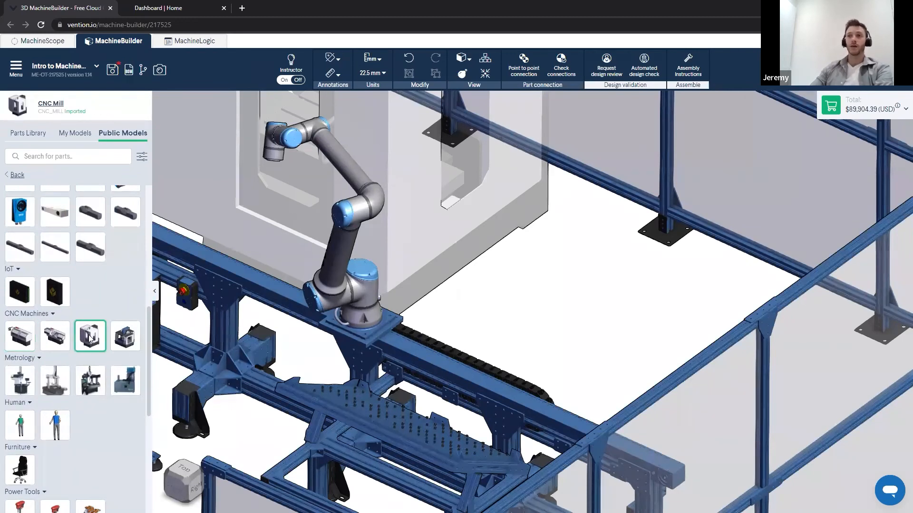
{"action": "left_click_drag", "start_coordinate": [90, 336], "coordinate": [651, 354]}
Step: Working in the right side view, move the new CNC mill down to floor level and back behind the linear rail
{"action": "scroll", "coordinate": [633, 365], "scroll_direction": "down", "scroll_amount": 2}
{"action": "middle_click_drag", "start_coordinate": [591, 408], "coordinate": [518, 406]}
{"action": "scroll", "coordinate": [518, 406], "scroll_direction": "down", "scroll_amount": 3}
{"action": "left_click", "coordinate": [172, 471]}
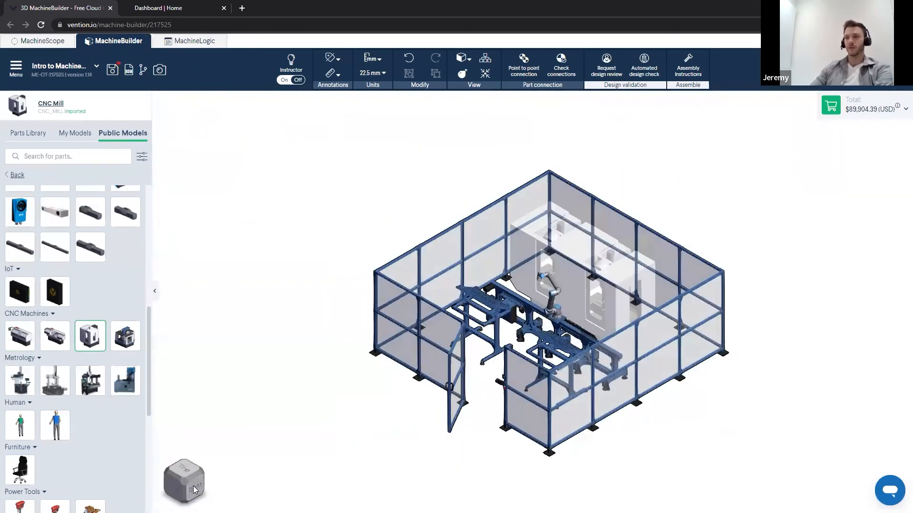
{"action": "left_click", "coordinate": [193, 487]}
{"action": "left_click", "coordinate": [607, 257]}
{"action": "scroll", "coordinate": [607, 258], "scroll_direction": "up", "scroll_amount": 2}
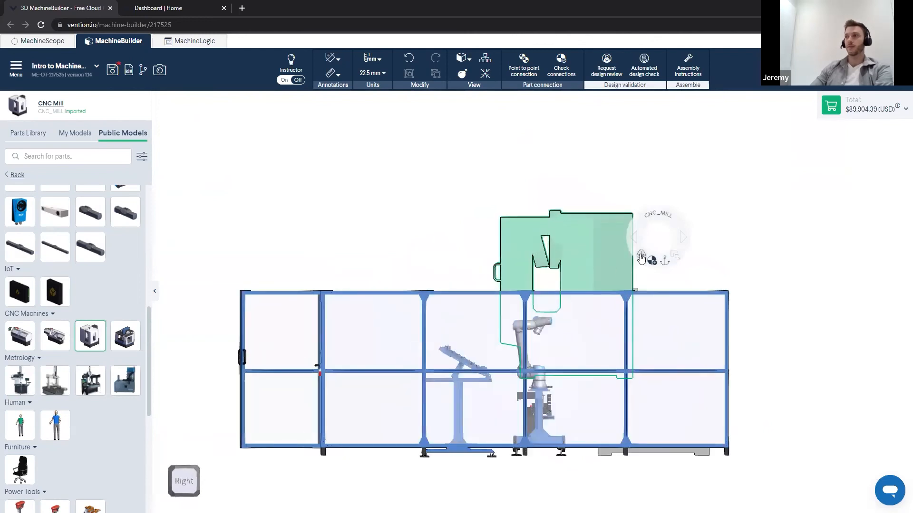
{"action": "left_click", "coordinate": [641, 258]}
{"action": "left_click_drag", "start_coordinate": [552, 281], "coordinate": [624, 362]}
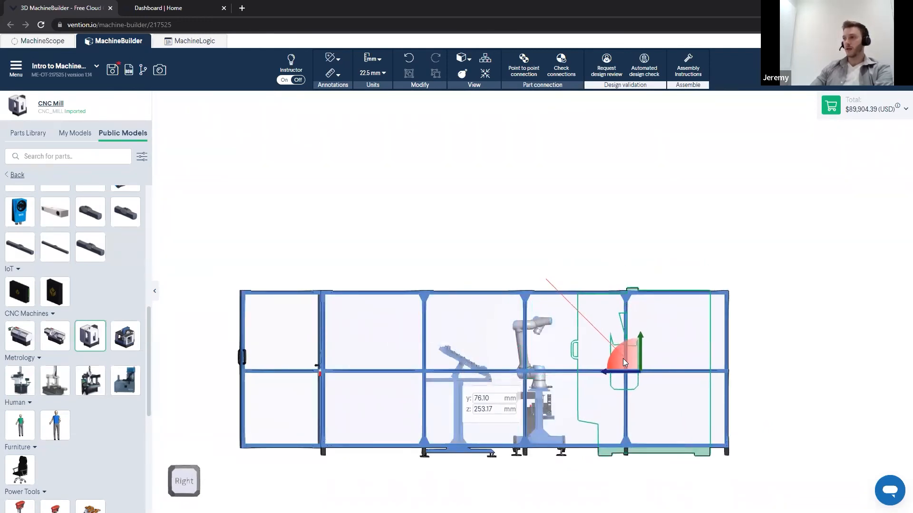
{"action": "middle_click_drag", "start_coordinate": [515, 365], "coordinate": [561, 428]}
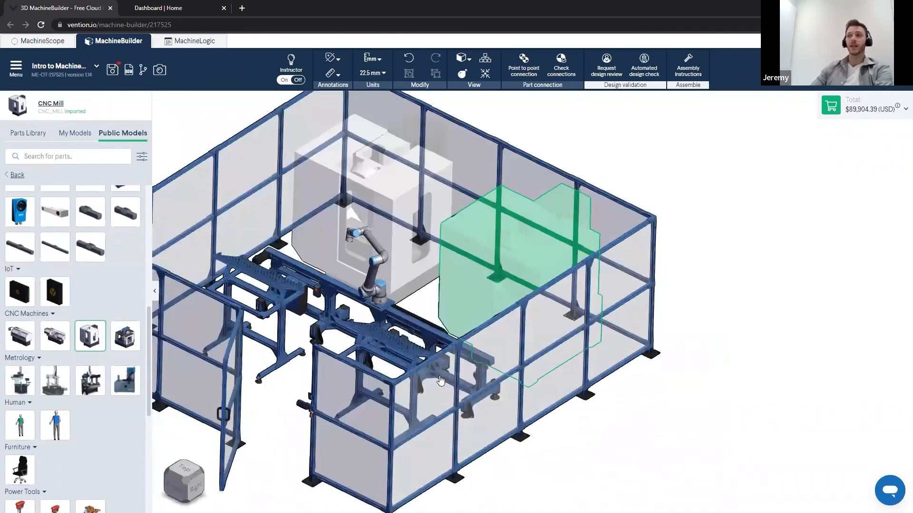
{"action": "left_click", "coordinate": [305, 398]}
{"action": "scroll", "coordinate": [284, 373], "scroll_direction": "down", "scroll_amount": 3}
{"action": "middle_click_drag", "start_coordinate": [284, 373], "coordinate": [326, 394]}
{"action": "scroll", "coordinate": [332, 379], "scroll_direction": "up", "scroll_amount": 5}
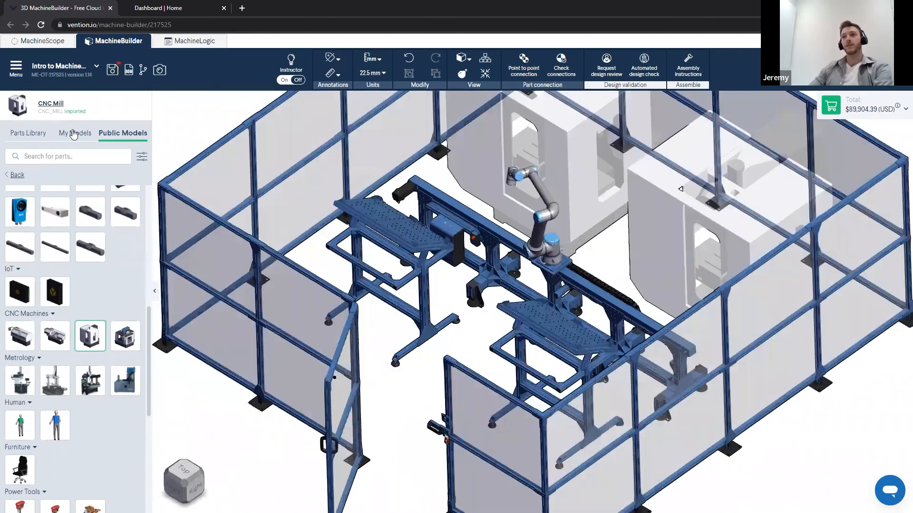
Step: Return to the parts library categories, select the enclosure door with its connected parts, and swing it about its hinges
{"action": "left_click", "coordinate": [21, 135]}
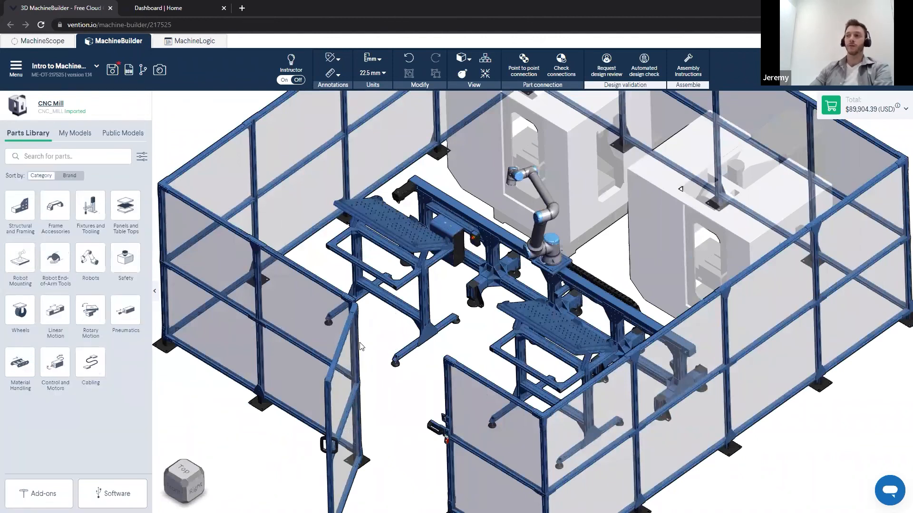
{"action": "scroll", "coordinate": [356, 326], "scroll_direction": "up", "scroll_amount": 3}
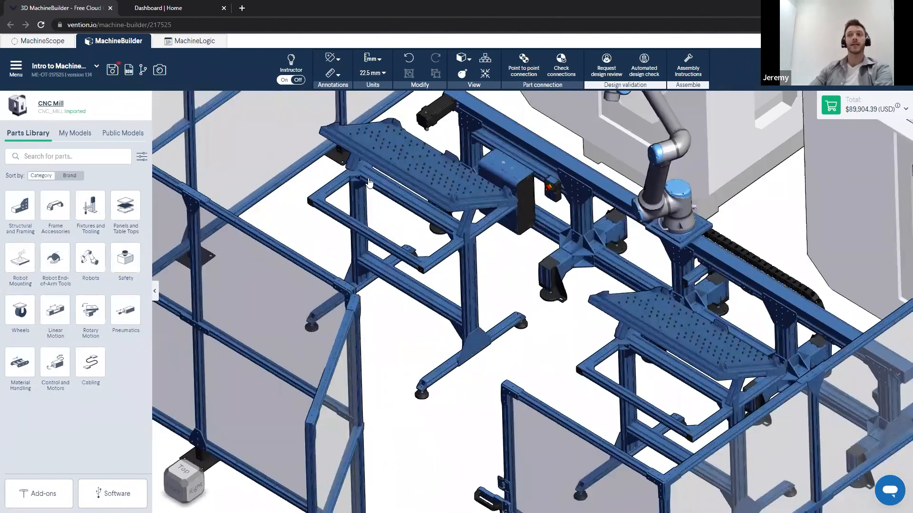
{"action": "left_click_drag", "start_coordinate": [387, 332], "coordinate": [356, 351]}
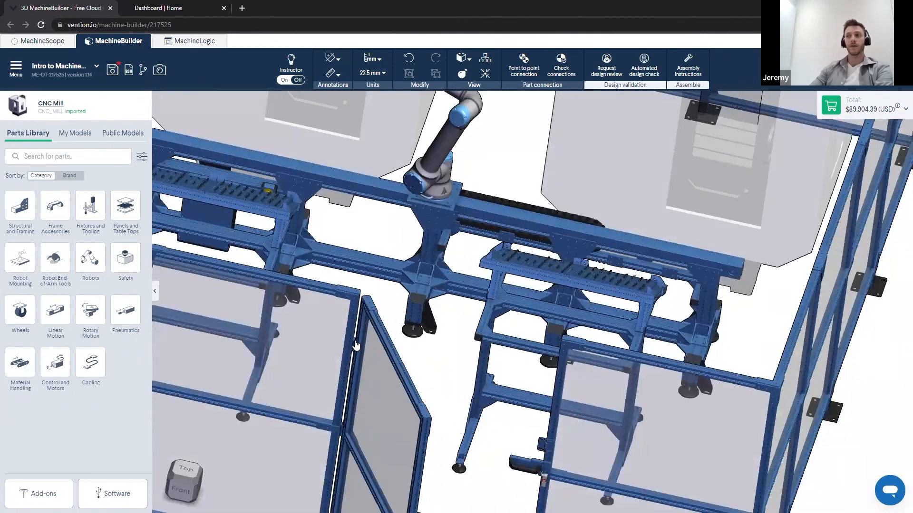
{"action": "left_click", "coordinate": [357, 346]}
{"action": "scroll", "coordinate": [357, 351], "scroll_direction": "up", "scroll_amount": 2}
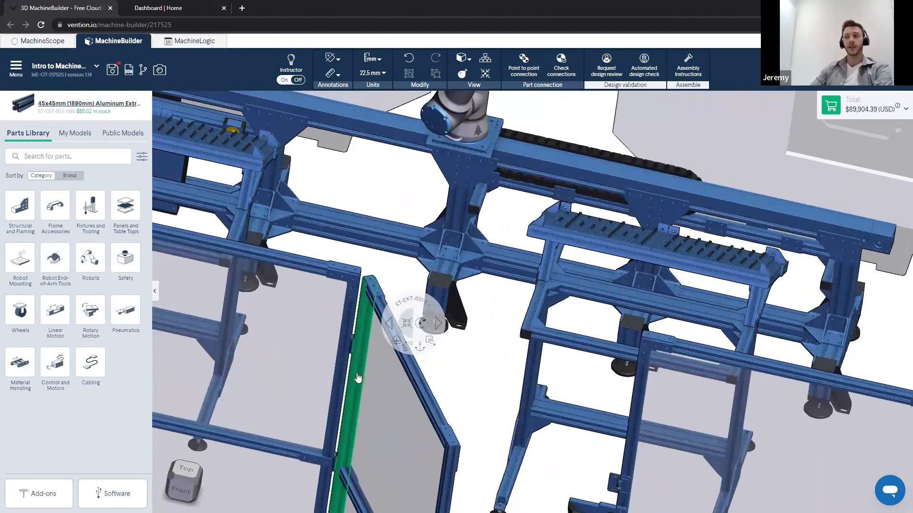
{"action": "double_click", "coordinate": [361, 401]}
{"action": "scroll", "coordinate": [361, 401], "scroll_direction": "down", "scroll_amount": 2}
{"action": "right_click_drag", "start_coordinate": [360, 402], "coordinate": [384, 353]}
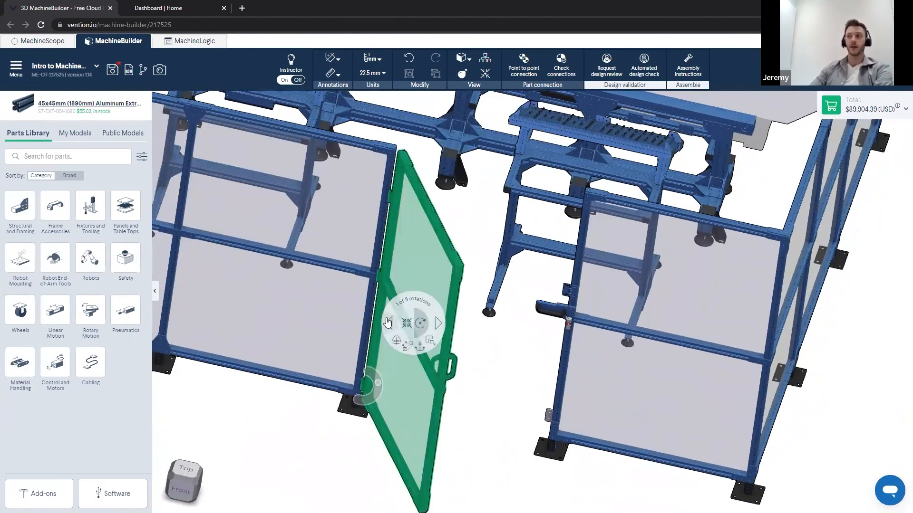
{"action": "left_click_drag", "start_coordinate": [385, 395], "coordinate": [478, 332]}
Step: Select the enclosed timing belt actuator and slide the robot arm along it toward the motor end
{"action": "right_click_drag", "start_coordinate": [479, 211], "coordinate": [464, 415]}
{"action": "left_click", "coordinate": [391, 226]}
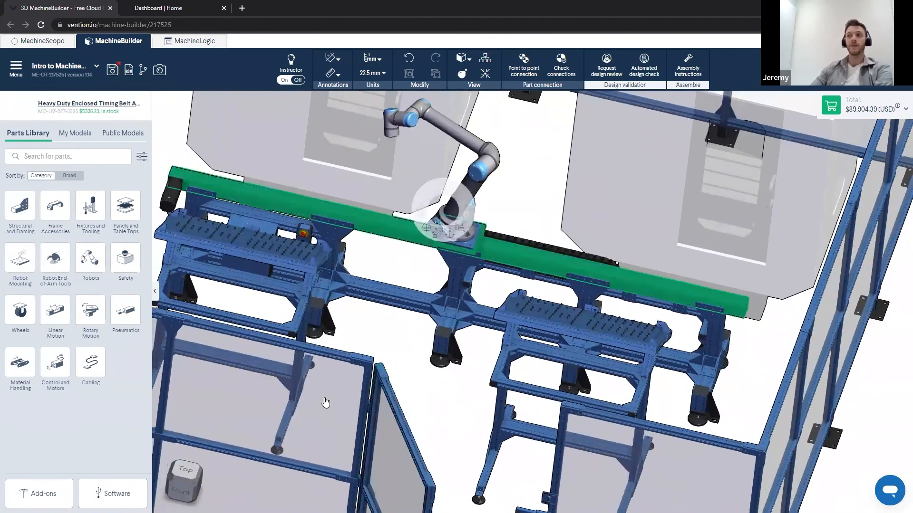
{"action": "left_click_drag", "start_coordinate": [336, 217], "coordinate": [286, 195]}
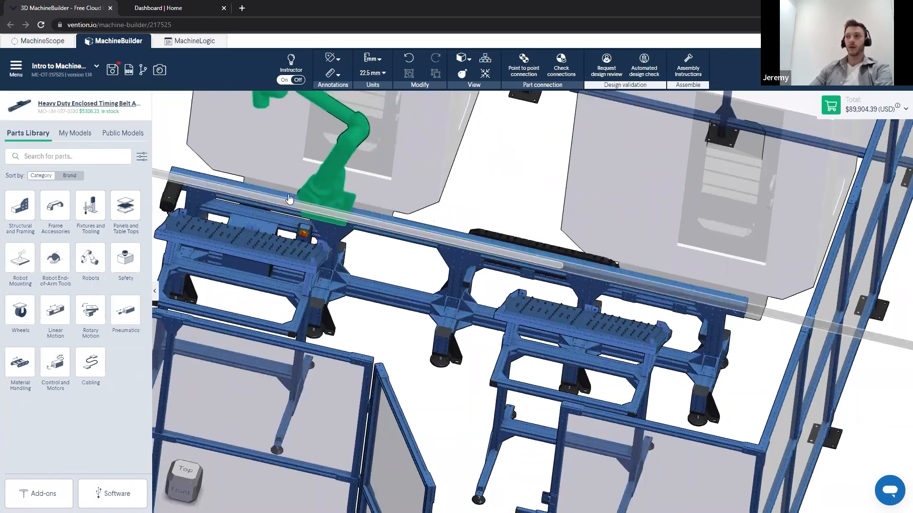
{"action": "left_click", "coordinate": [477, 208]}
Step: Open the robot arm for editing and pose it with its tool end lowered toward the table, finishing the robot edit
{"action": "right_click_drag", "start_coordinate": [487, 246], "coordinate": [546, 366]}
{"action": "scroll", "coordinate": [449, 335], "scroll_direction": "down", "scroll_amount": 1}
{"action": "scroll", "coordinate": [442, 333], "scroll_direction": "up", "scroll_amount": 1}
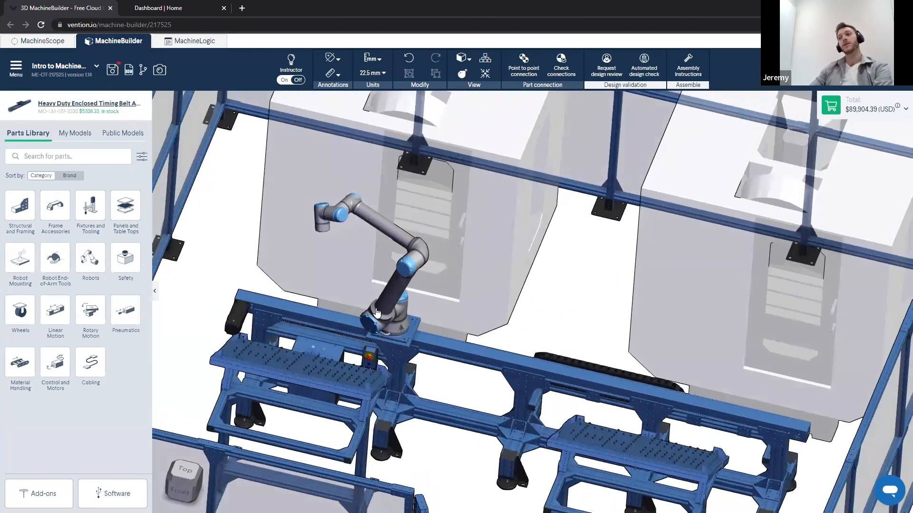
{"action": "right_click", "coordinate": [380, 306]}
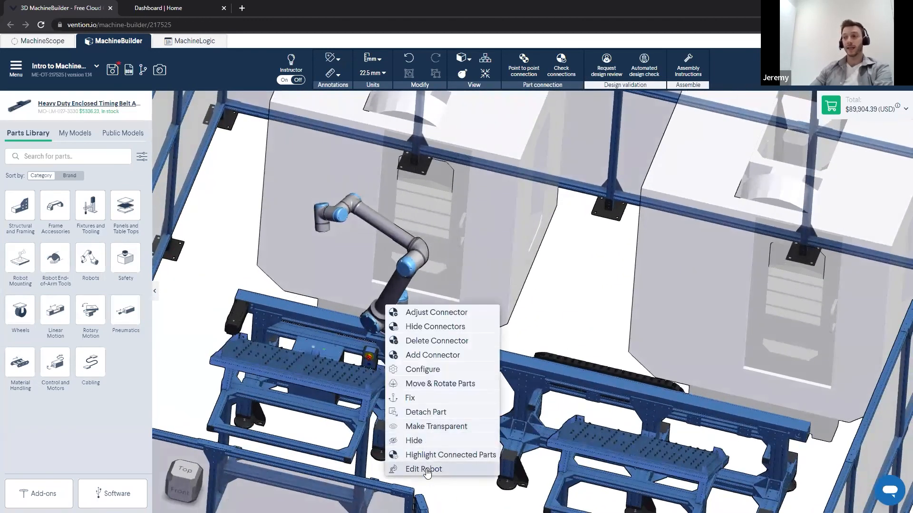
{"action": "left_click", "coordinate": [408, 469]}
{"action": "left_click_drag", "start_coordinate": [345, 230], "coordinate": [348, 262]}
{"action": "left_click_drag", "start_coordinate": [341, 309], "coordinate": [333, 370]}
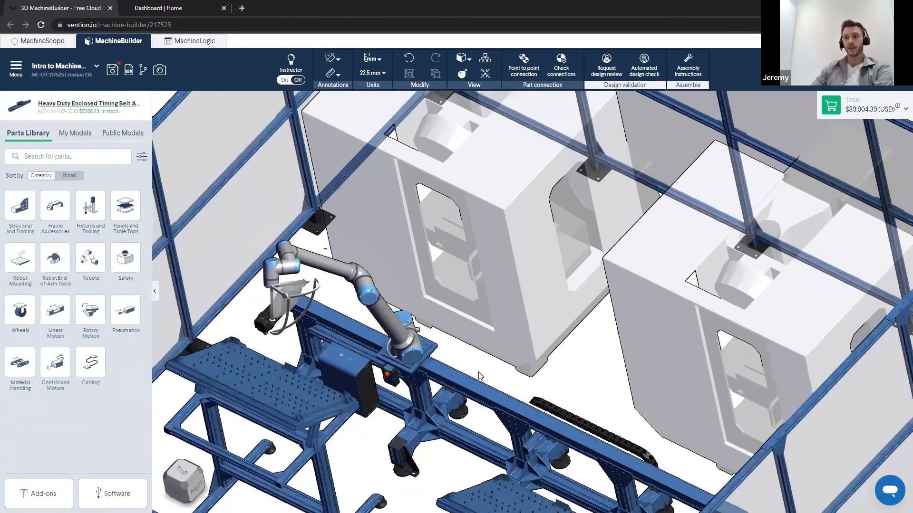
{"action": "left_click", "coordinate": [559, 374]}
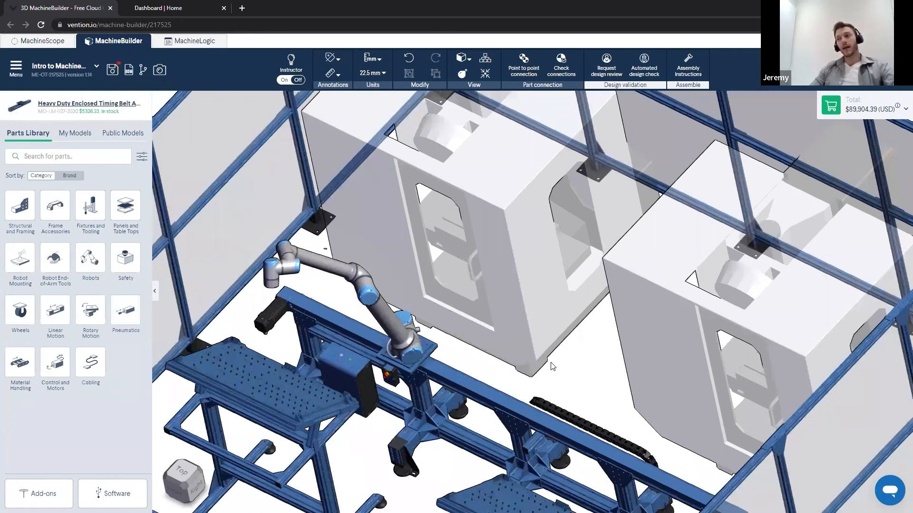
Step: Review the whole cell and the design review request form's help types, scope and guest fields, closing the form without submitting
{"action": "double_click", "coordinate": [553, 367]}
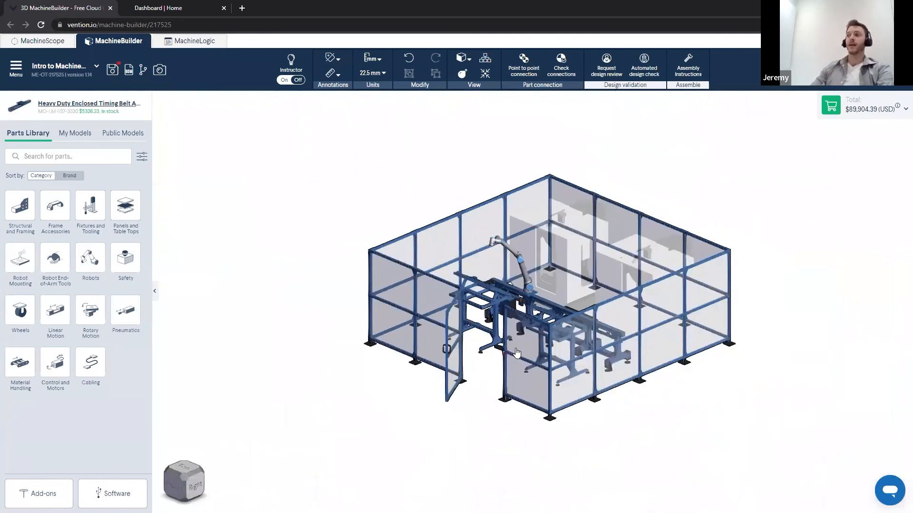
{"action": "scroll", "coordinate": [561, 363], "scroll_direction": "up", "scroll_amount": 2}
{"action": "right_click_drag", "start_coordinate": [562, 363], "coordinate": [515, 358]}
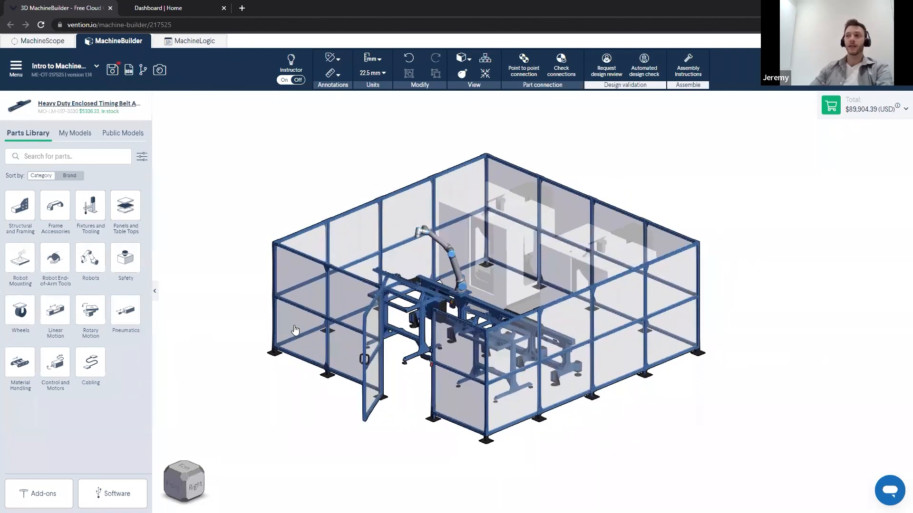
{"action": "scroll", "coordinate": [294, 329], "scroll_direction": "up", "scroll_amount": 3}
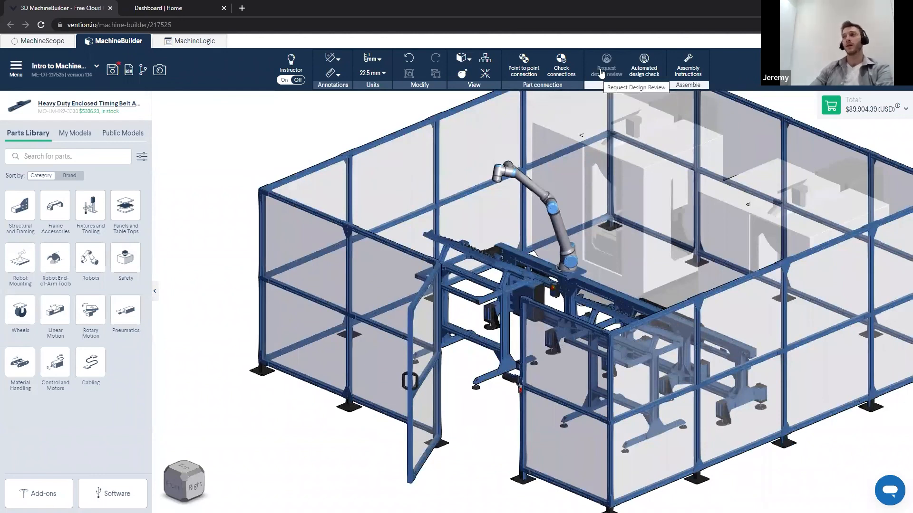
{"action": "left_click", "coordinate": [610, 70]}
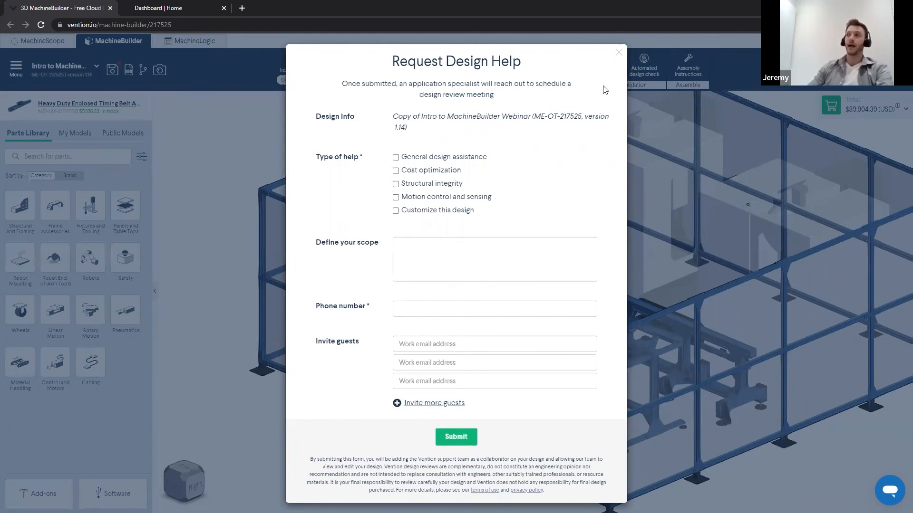
{"action": "left_click", "coordinate": [619, 52]}
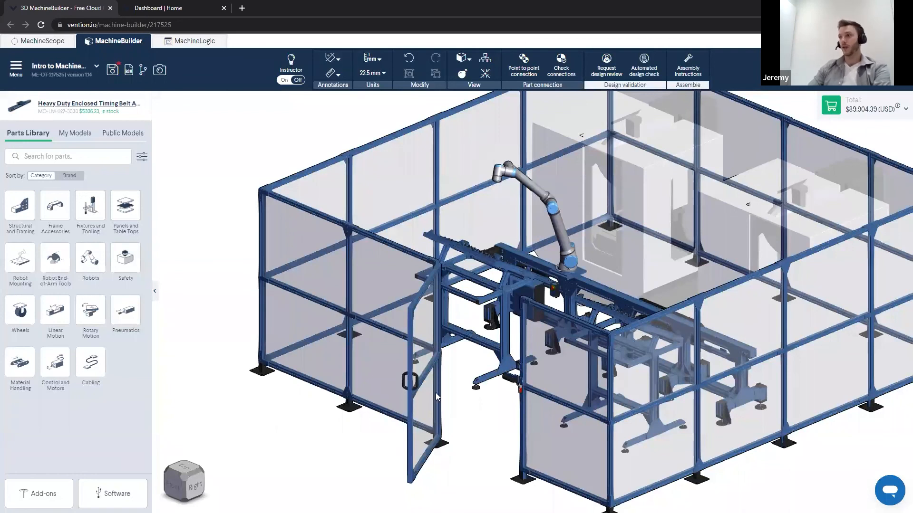
{"action": "scroll", "coordinate": [478, 398], "scroll_direction": "down", "scroll_amount": 3}
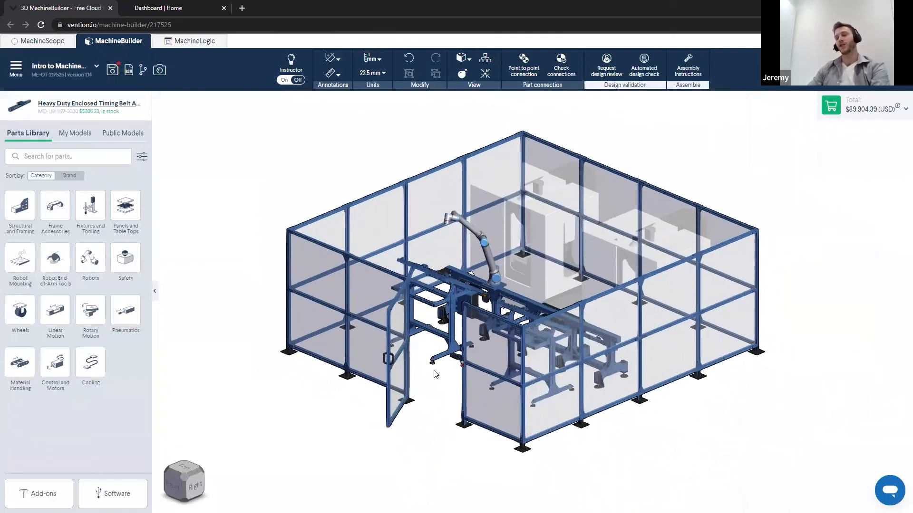